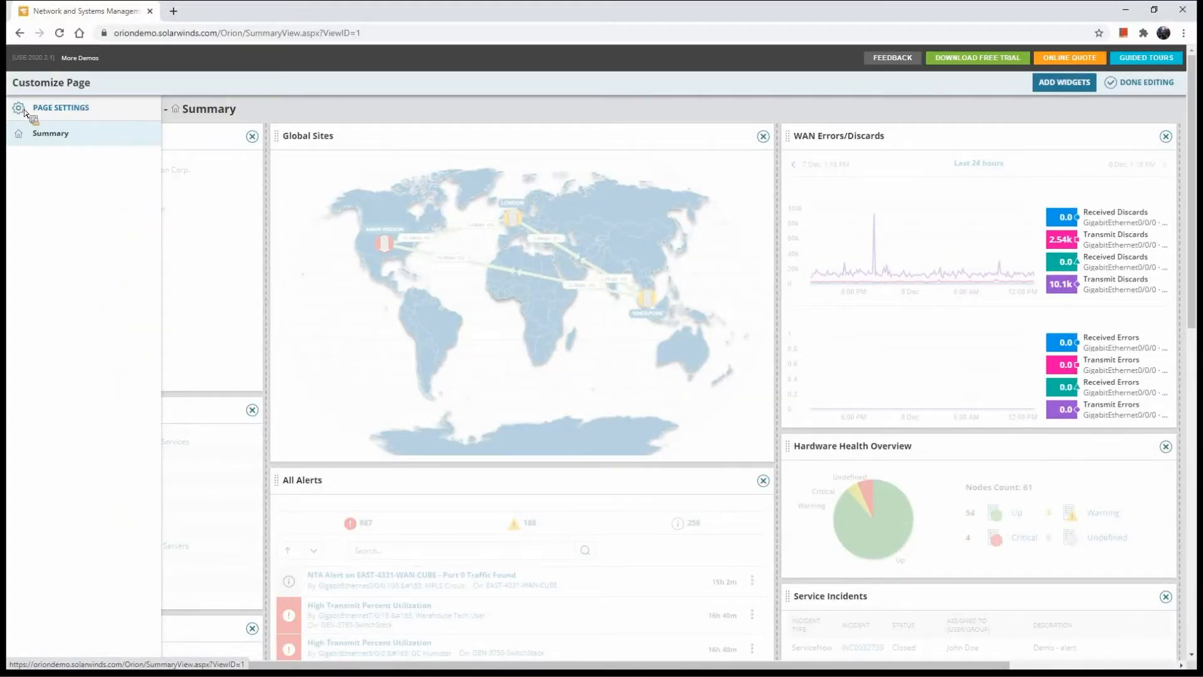
Search the available widgets for "map" and finish adding widgets without placing one on the Summary page
left_click(1041, 91)
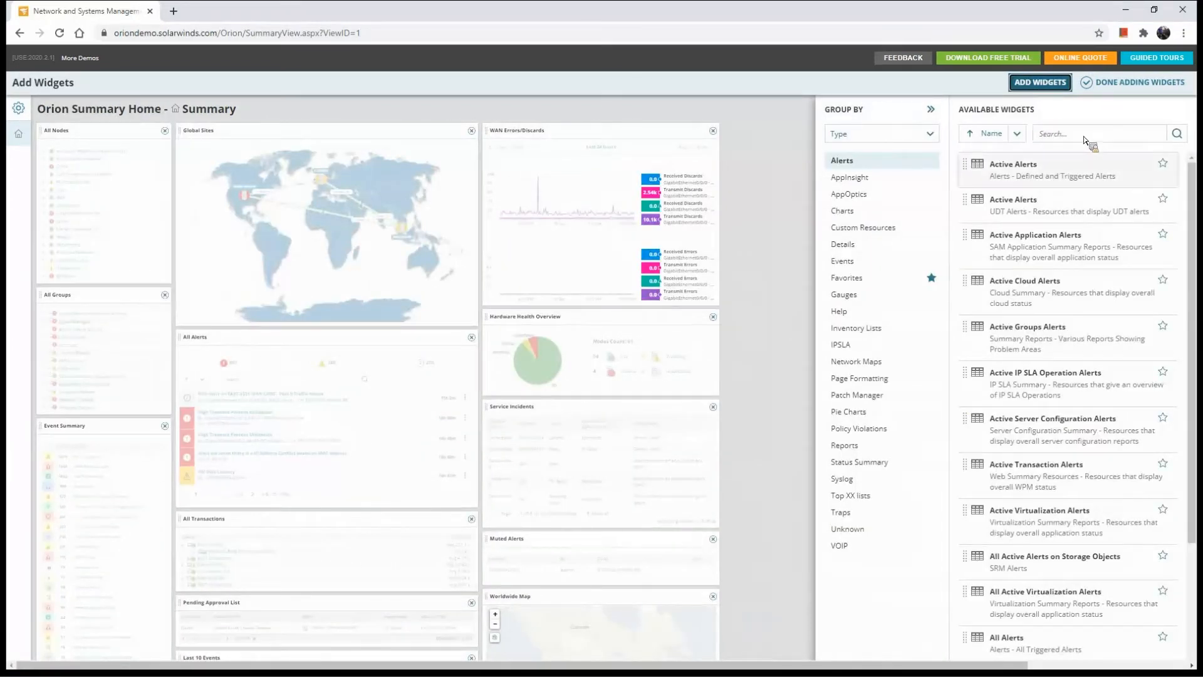
left_click(1084, 139)
type("map")
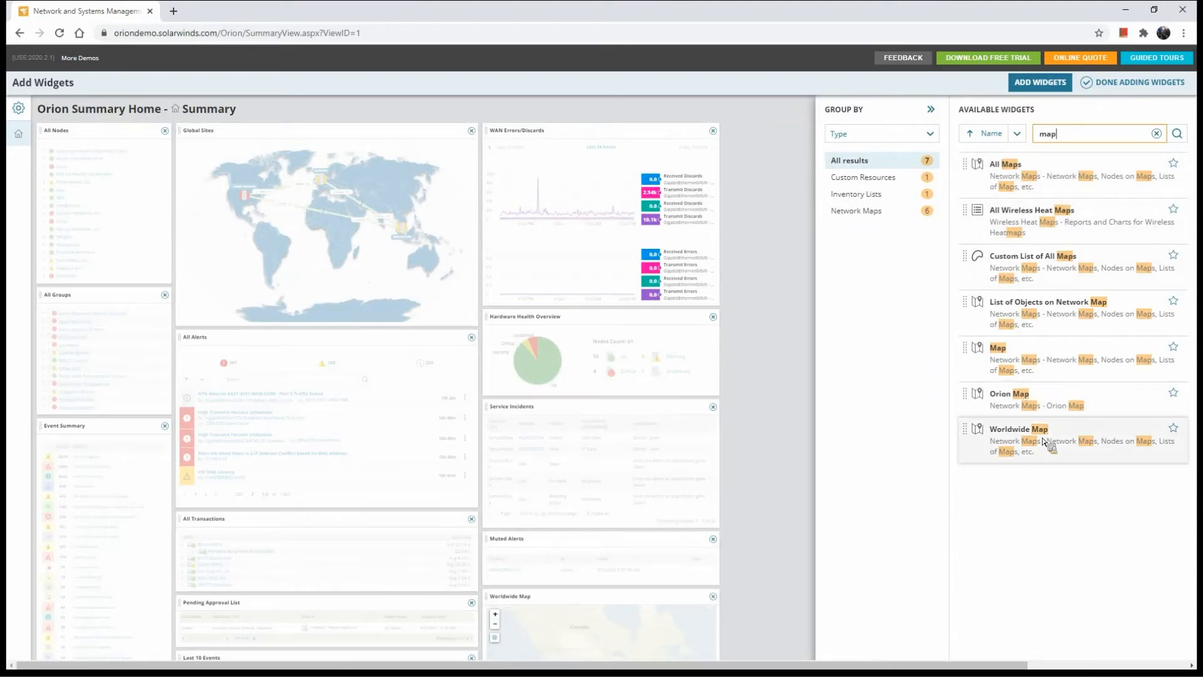
left_click_drag(1035, 369, 1002, 402)
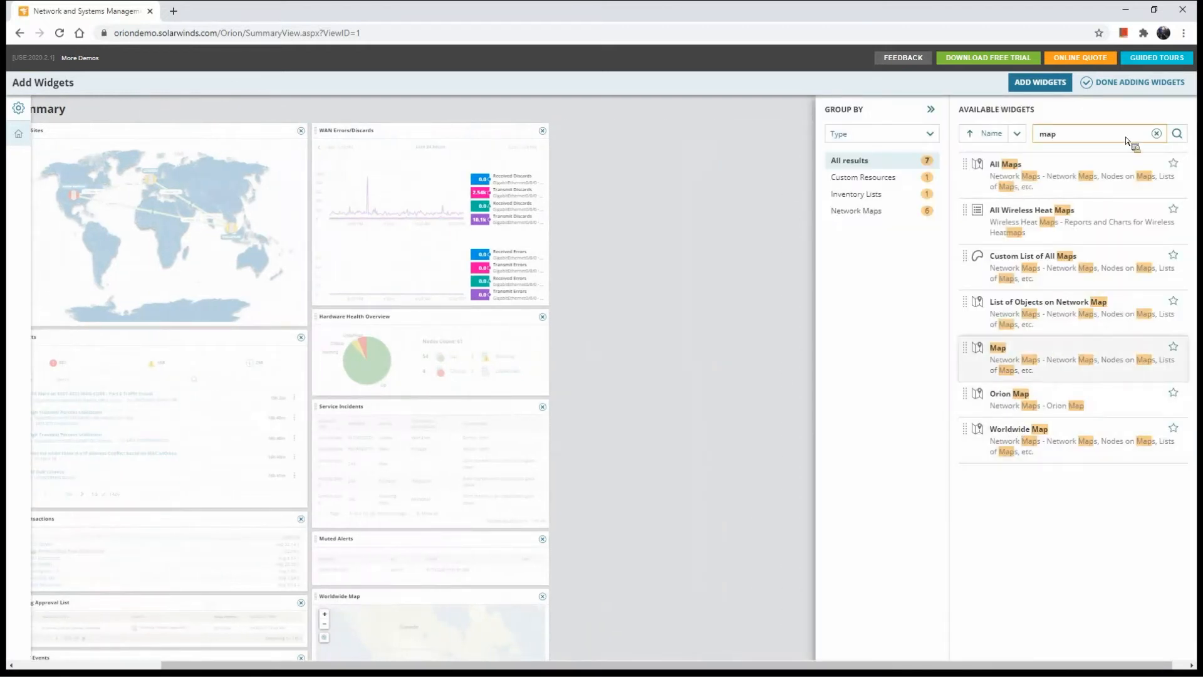
left_click(1125, 85)
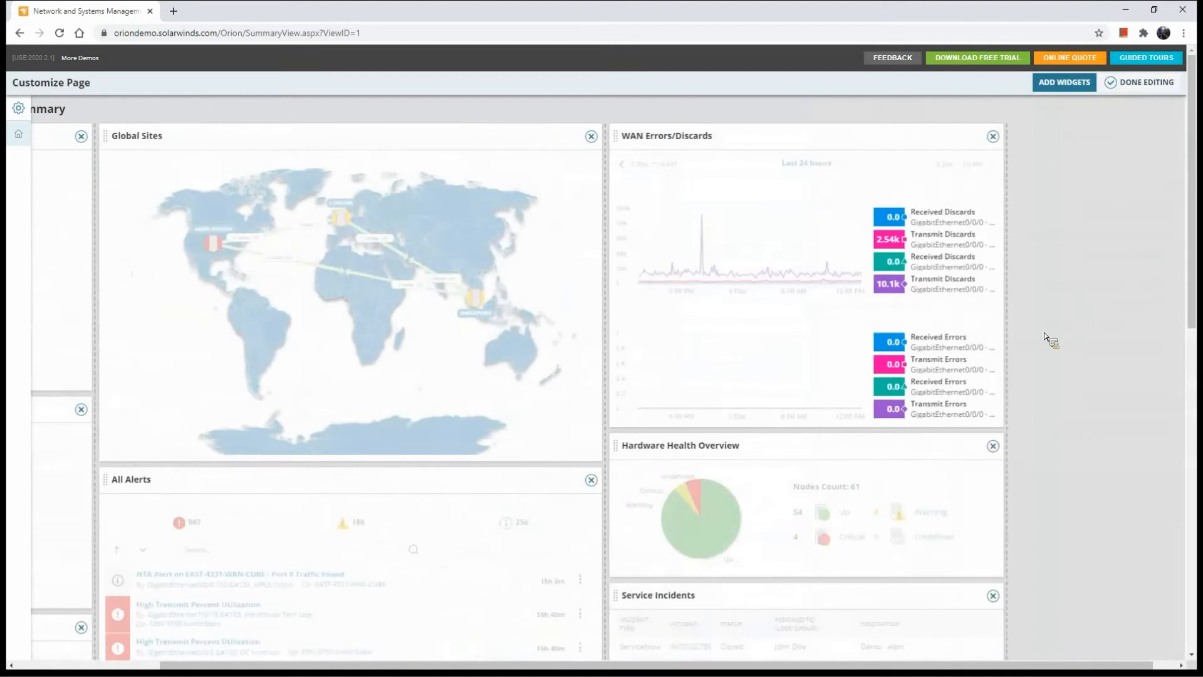
Examine the Worldwide Map widget by zooming in on the red Texas marker and showing the objects at that location
scroll(980, 448, "down", 5)
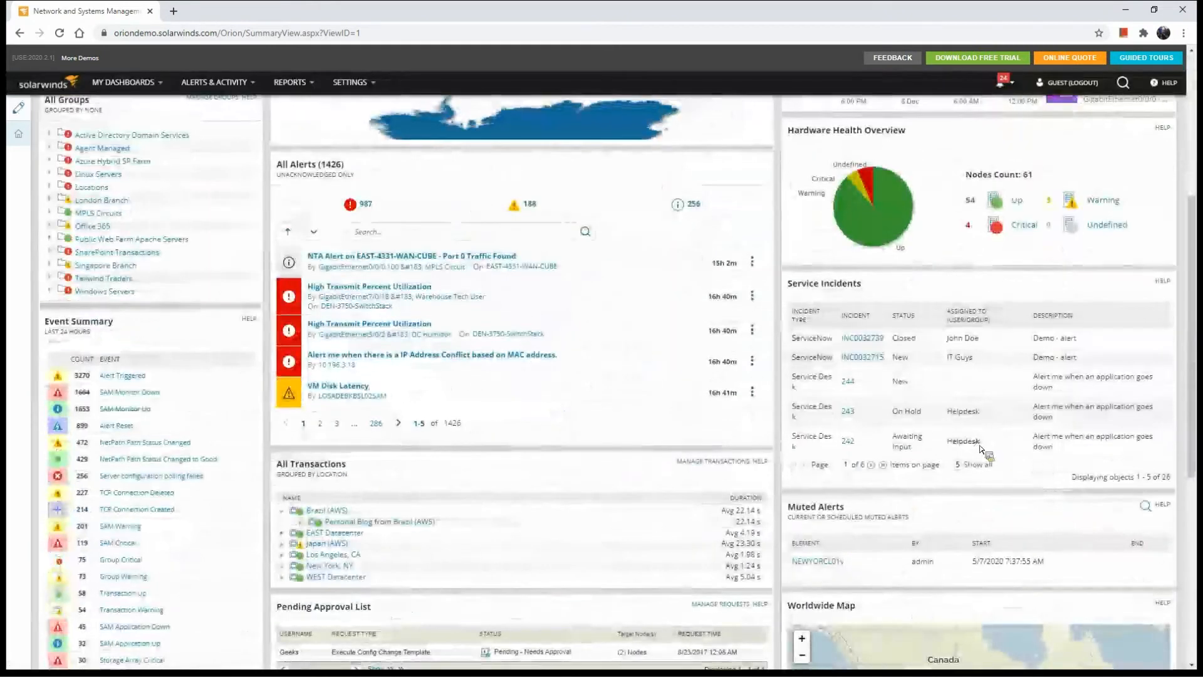
scroll(980, 454, "down", 5)
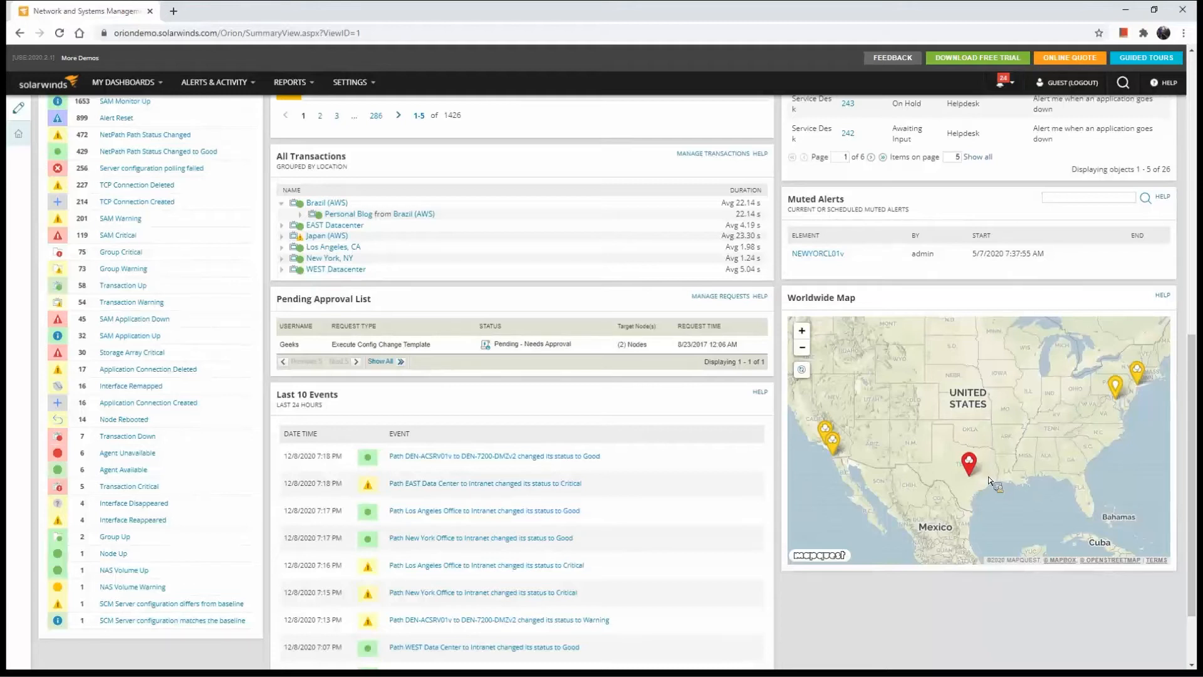
mouse_move(971, 473)
scroll(943, 467, "up", 1)
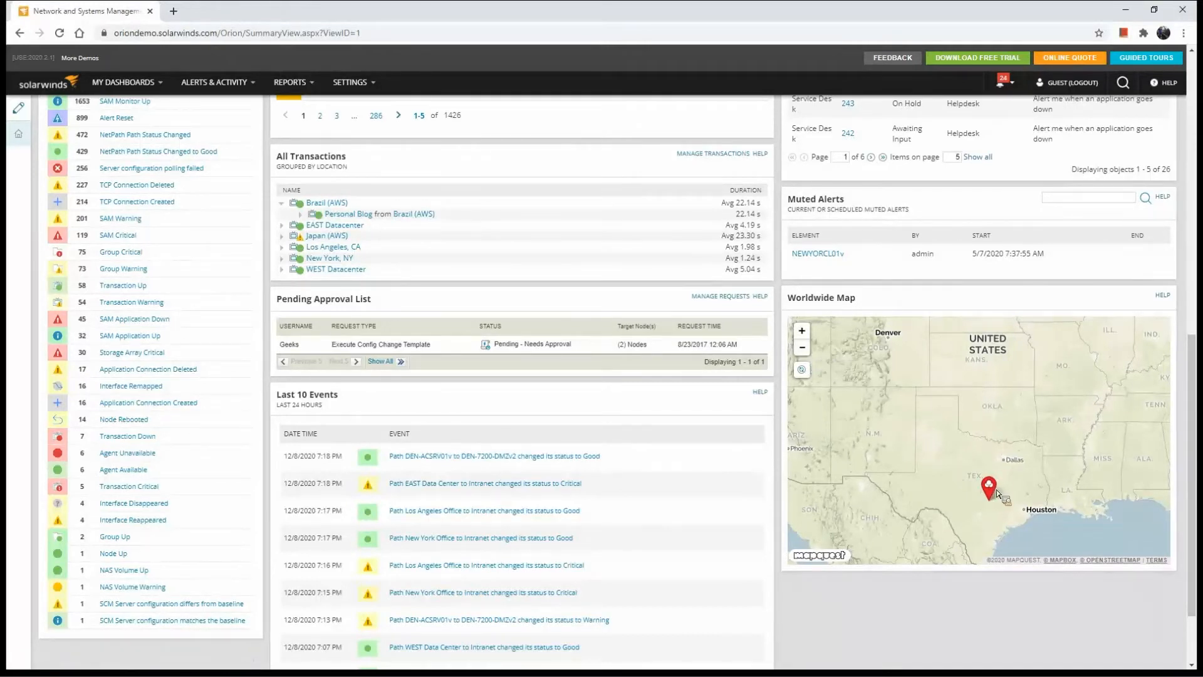
mouse_move(991, 496)
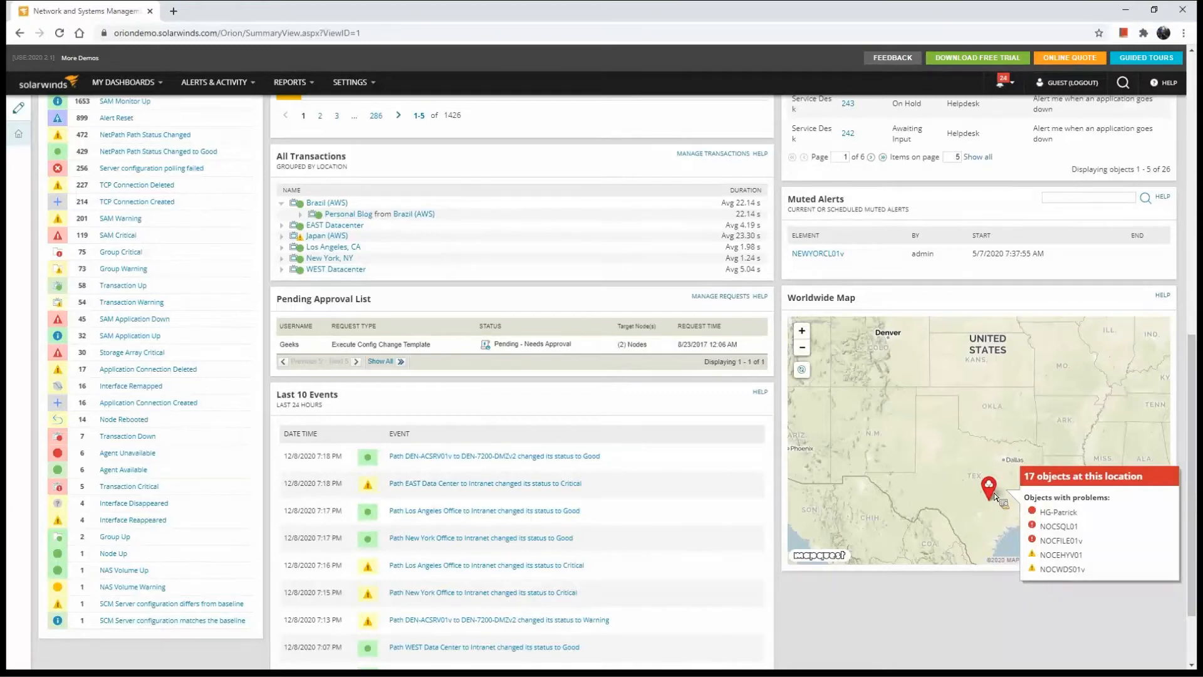
scroll(980, 476, "up", 5)
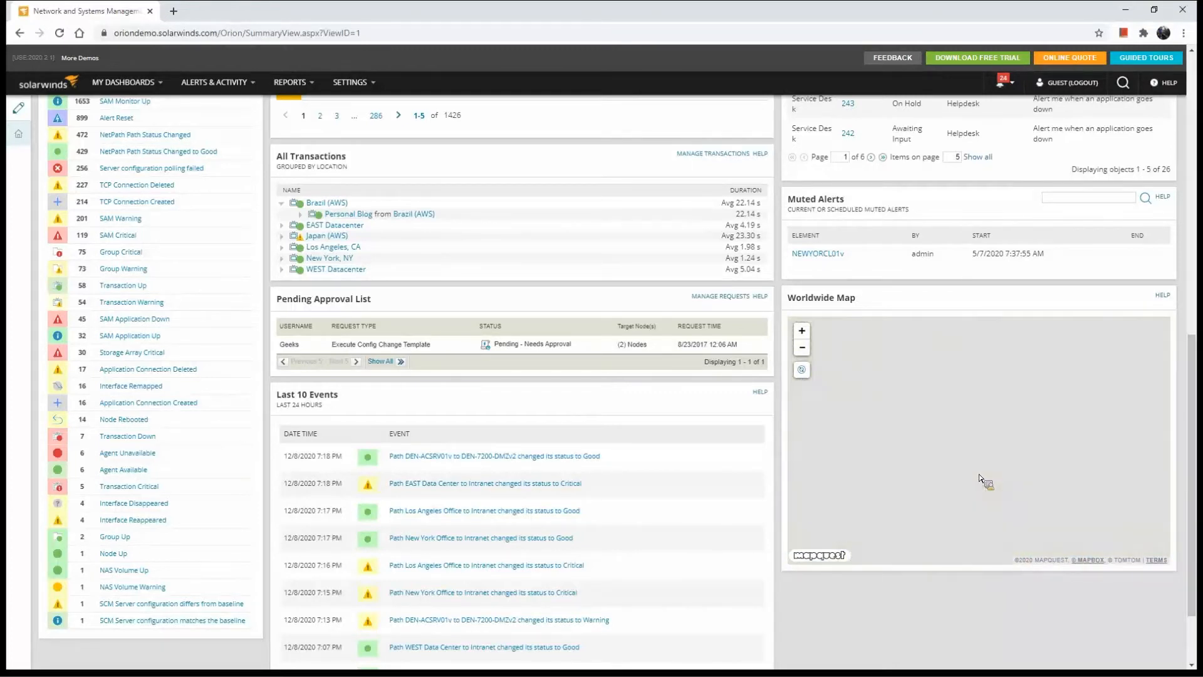
scroll(733, 301, "up", 10)
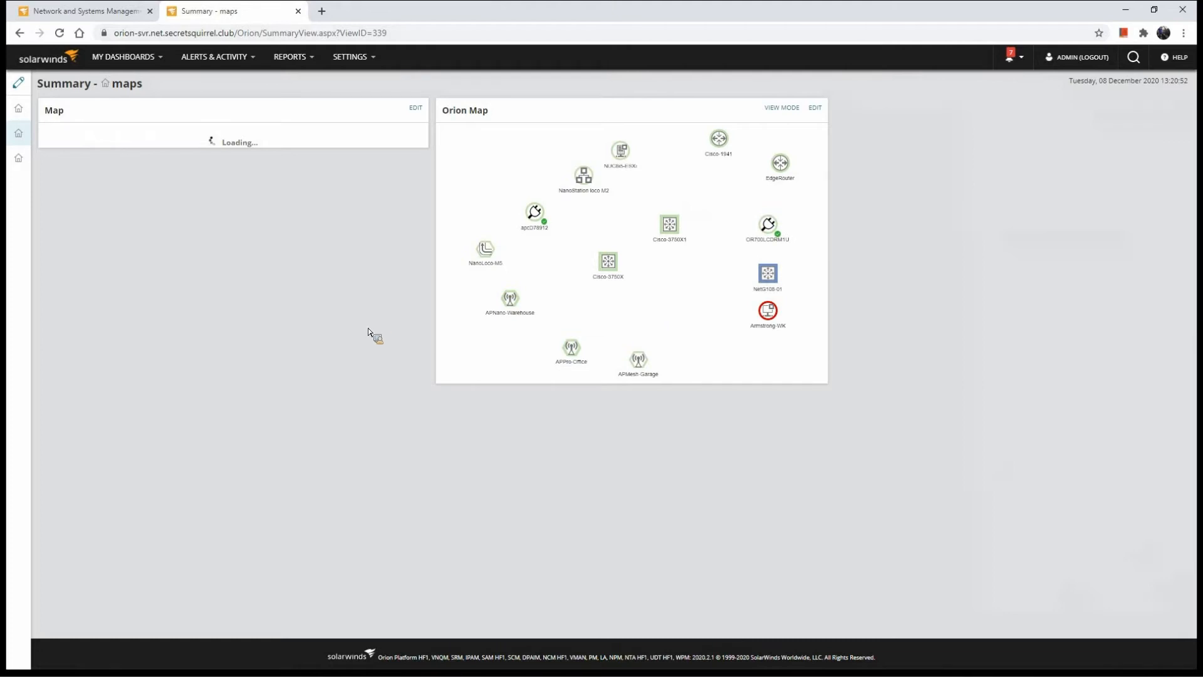
Enlarge the maps page and inspect the NetG108-01 to Cisco-3750X1 connection details and the apcD78912 node details
key("ctrl+plus")
key("ctrl+plus")
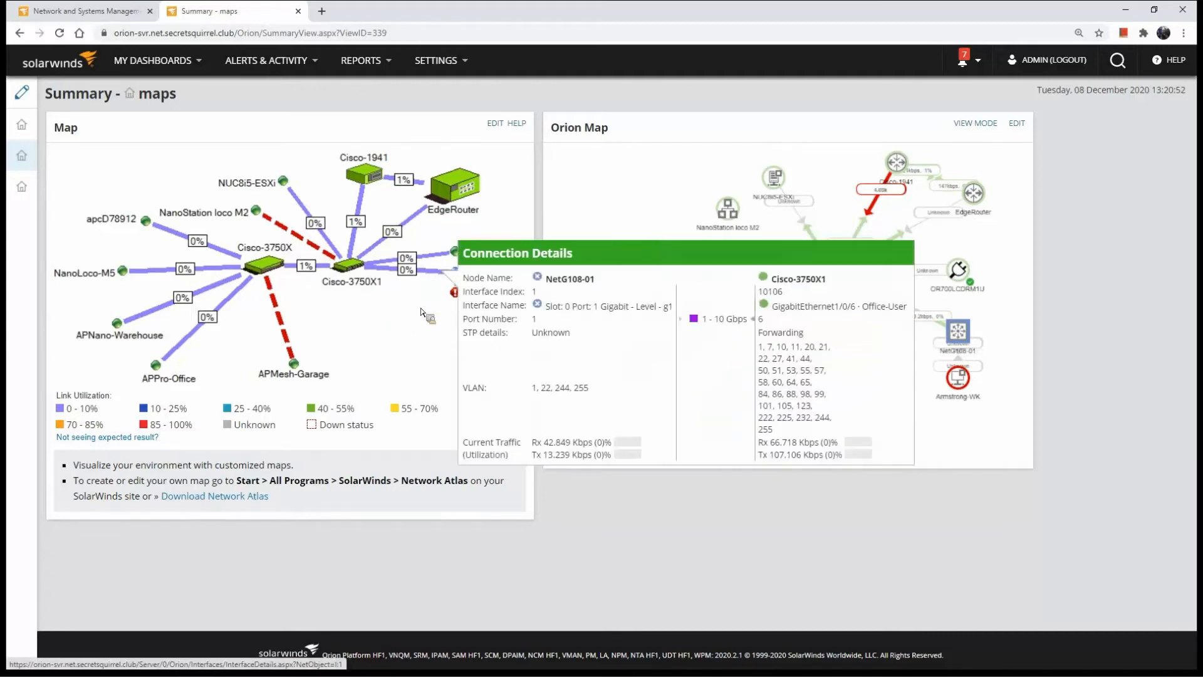
mouse_move(437, 276)
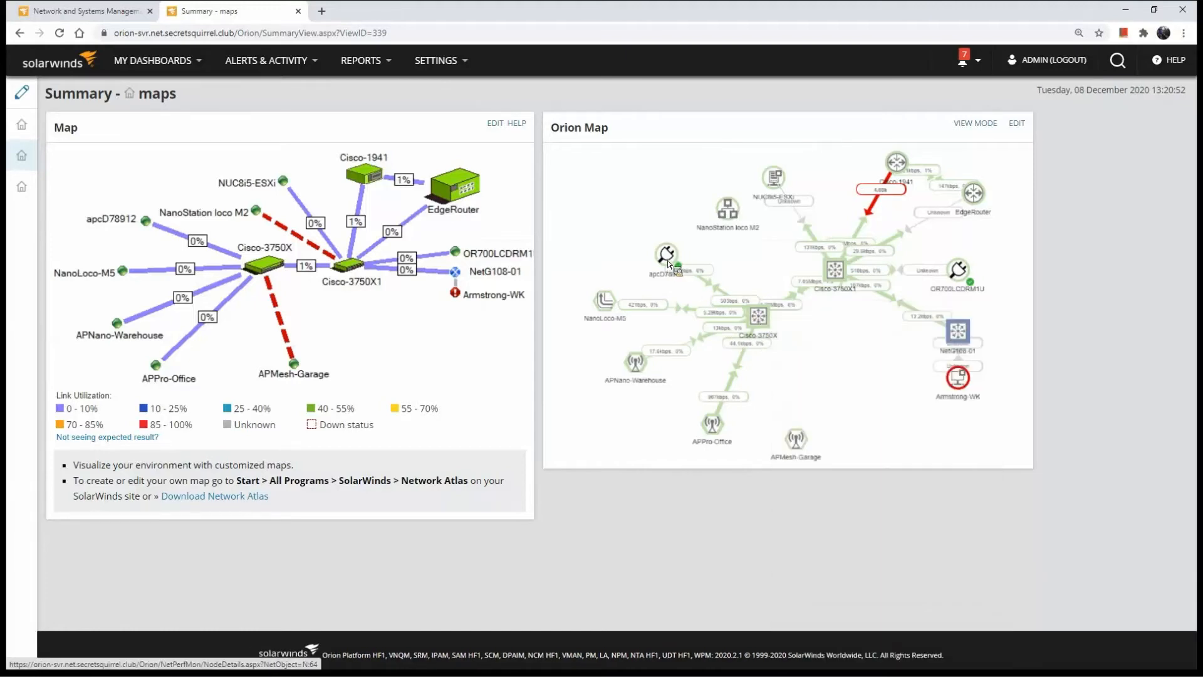
mouse_move(667, 263)
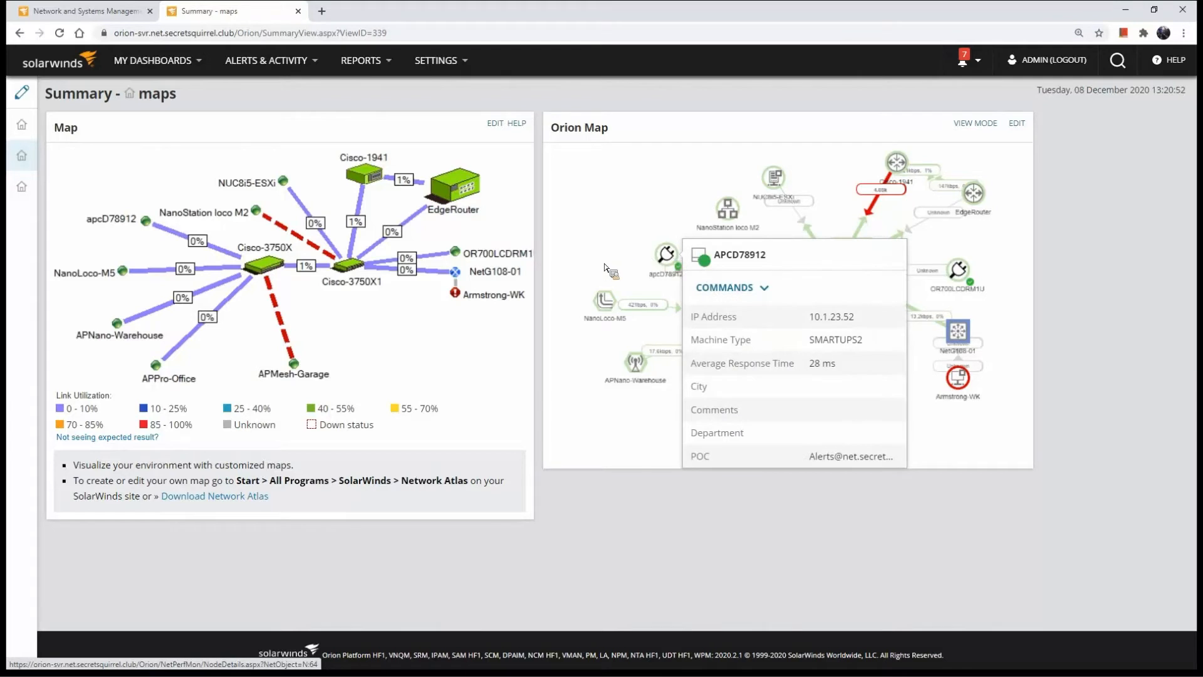
Open the Orion Map in the map viewer and play back its history for the last 24 hours
left_click(975, 125)
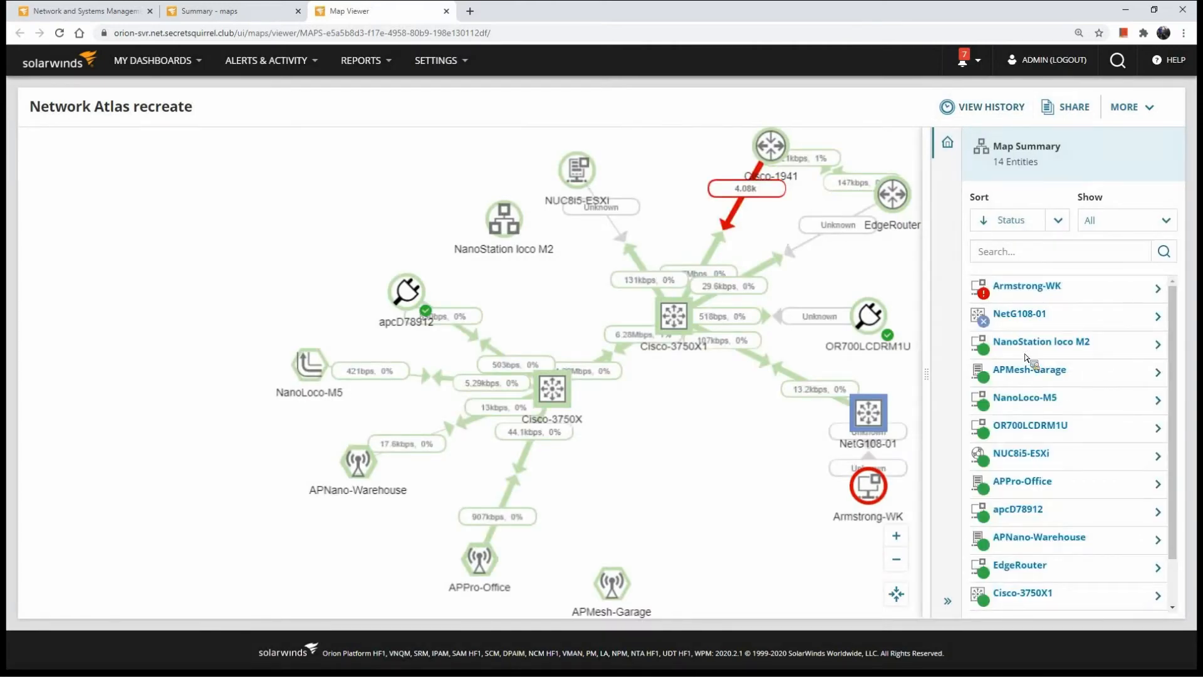
left_click(982, 108)
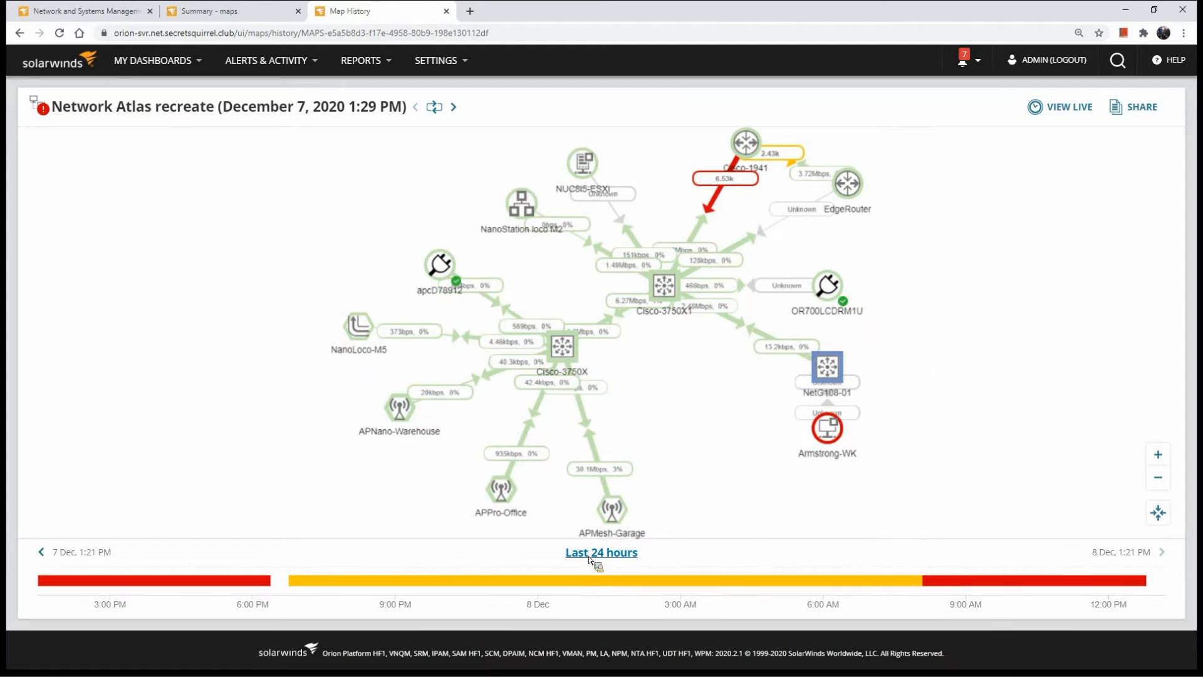
left_click(435, 107)
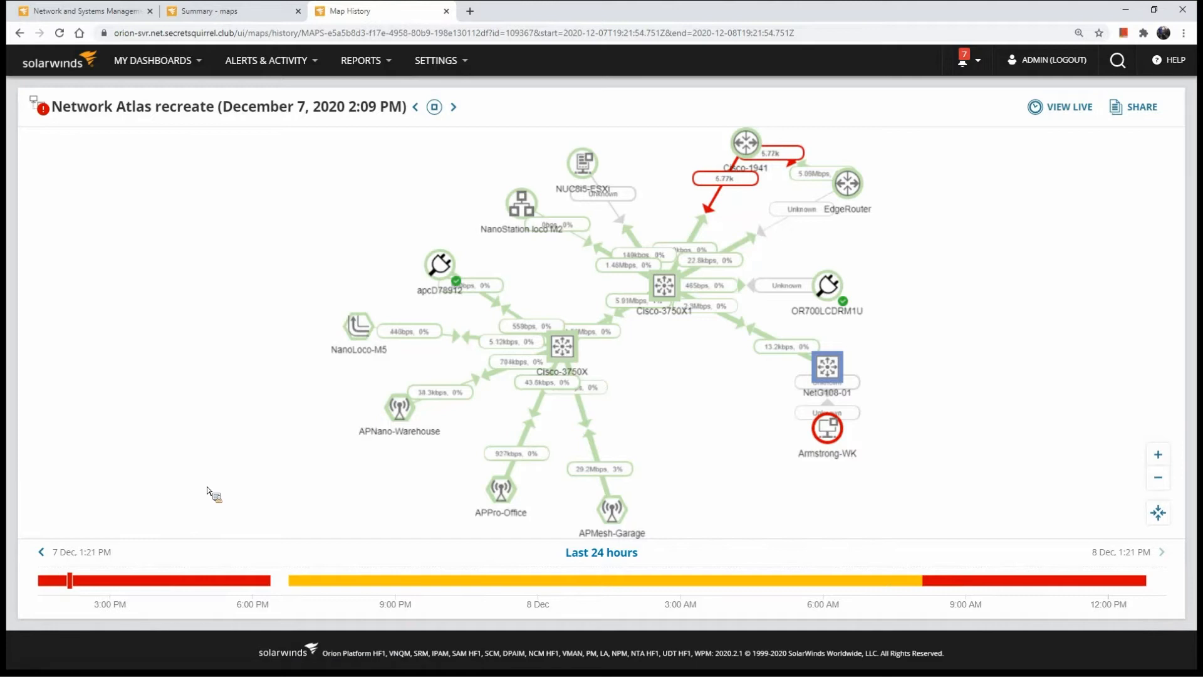
Jump the map history playback forward through several points into the evening of December 7, 2020
left_click(243, 581)
left_click(349, 580)
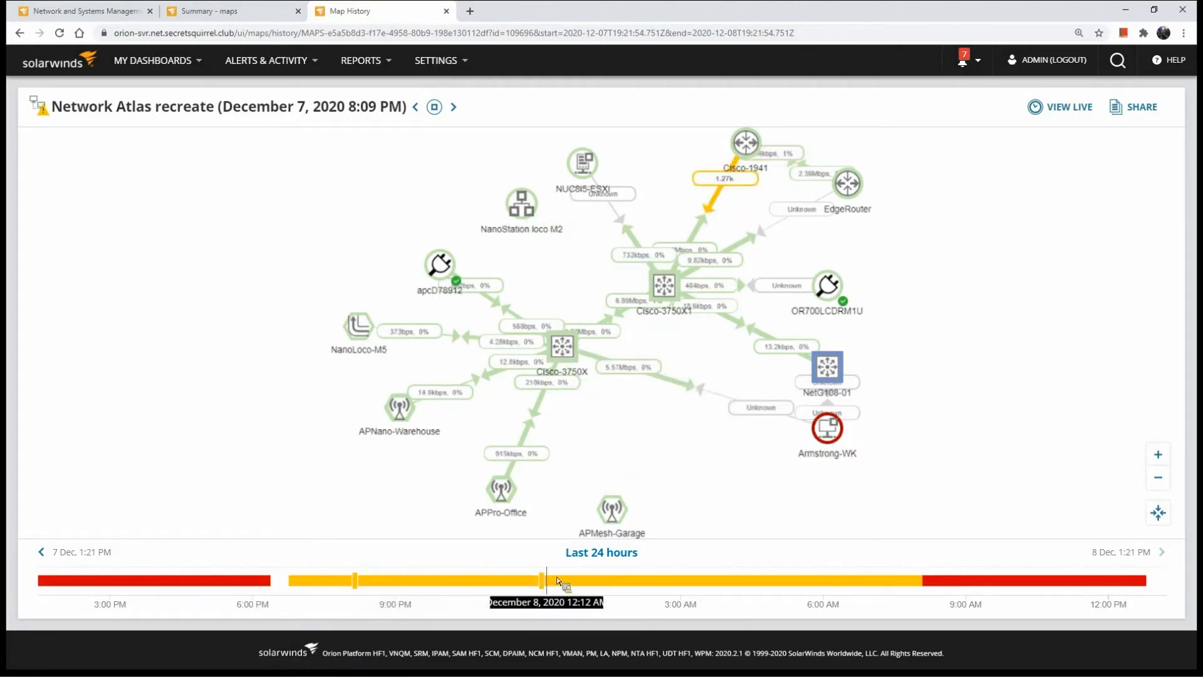
left_click(410, 580)
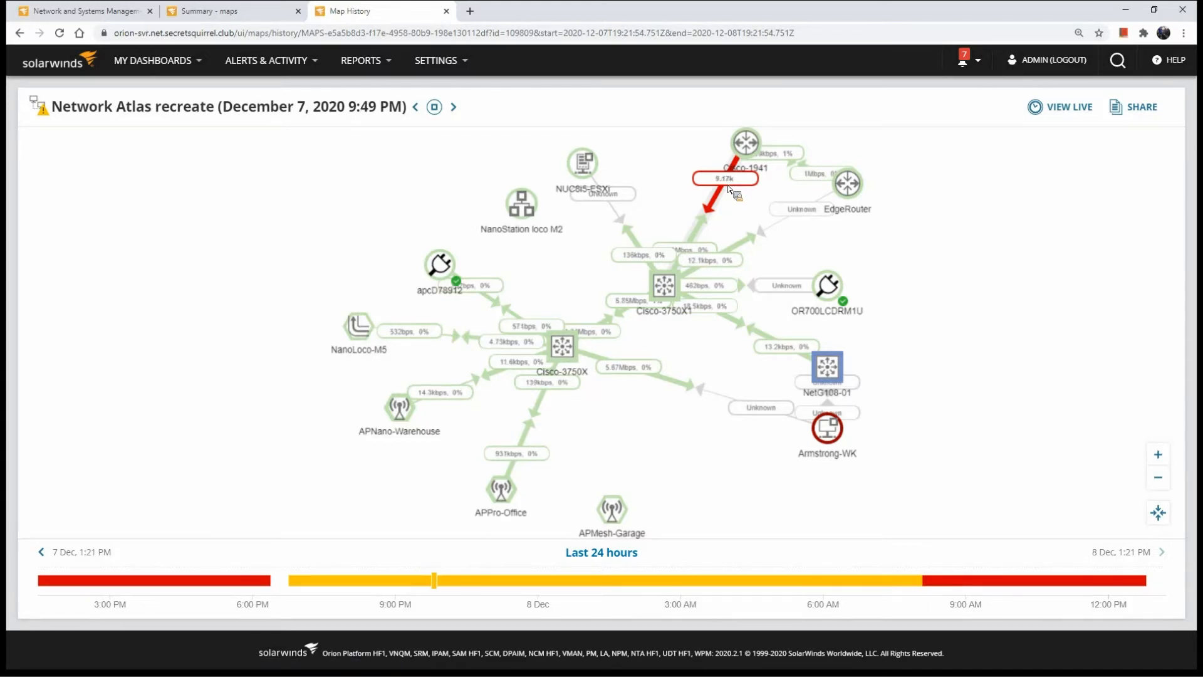
Open the performance analysis of the red link between Cisco-1941 and Cisco-3750X1 and collapse the metric palette to widen the charts
left_click(728, 187)
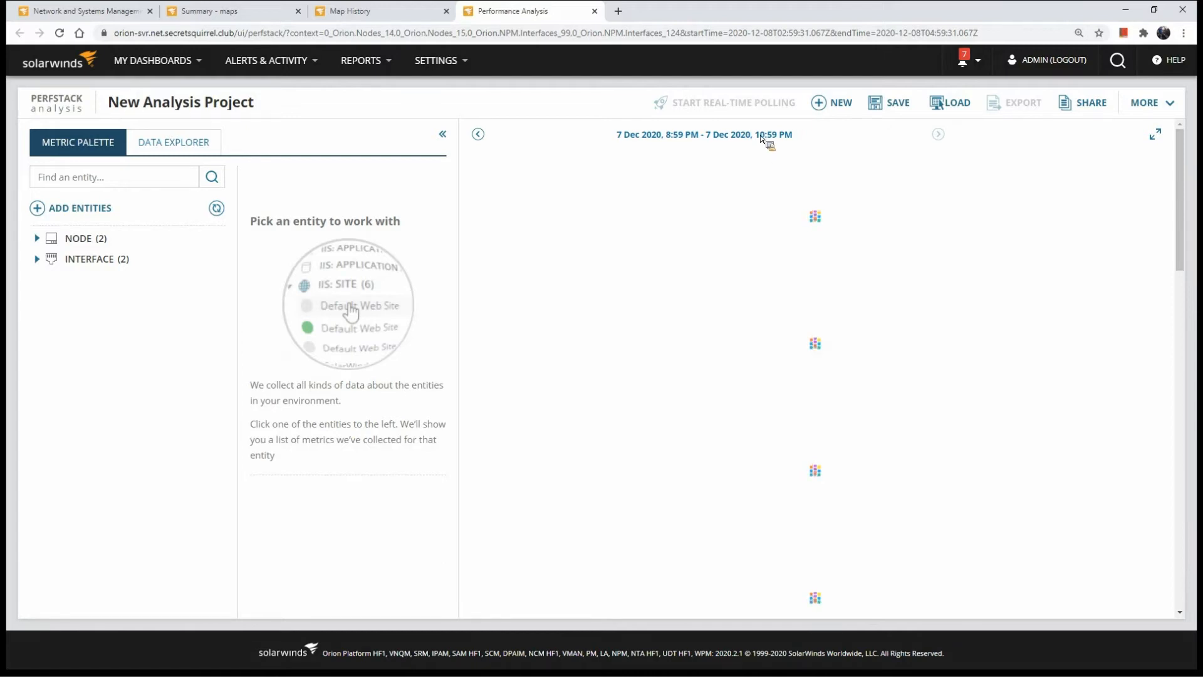
left_click(404, 24)
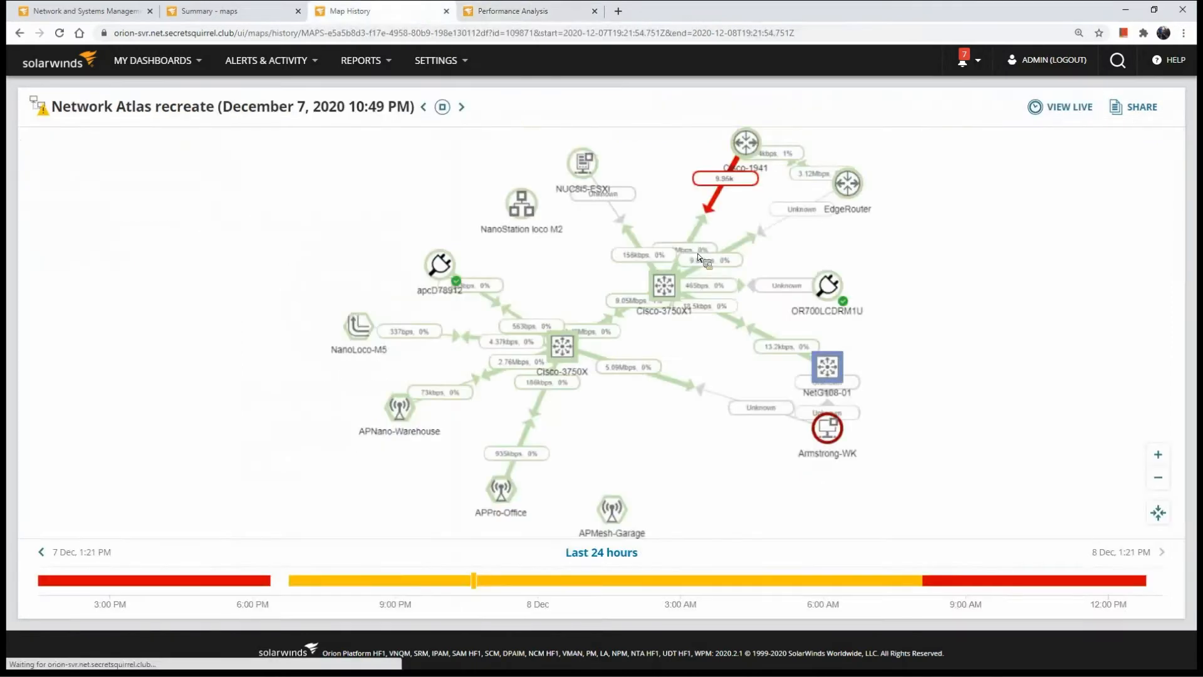
left_click(553, 12)
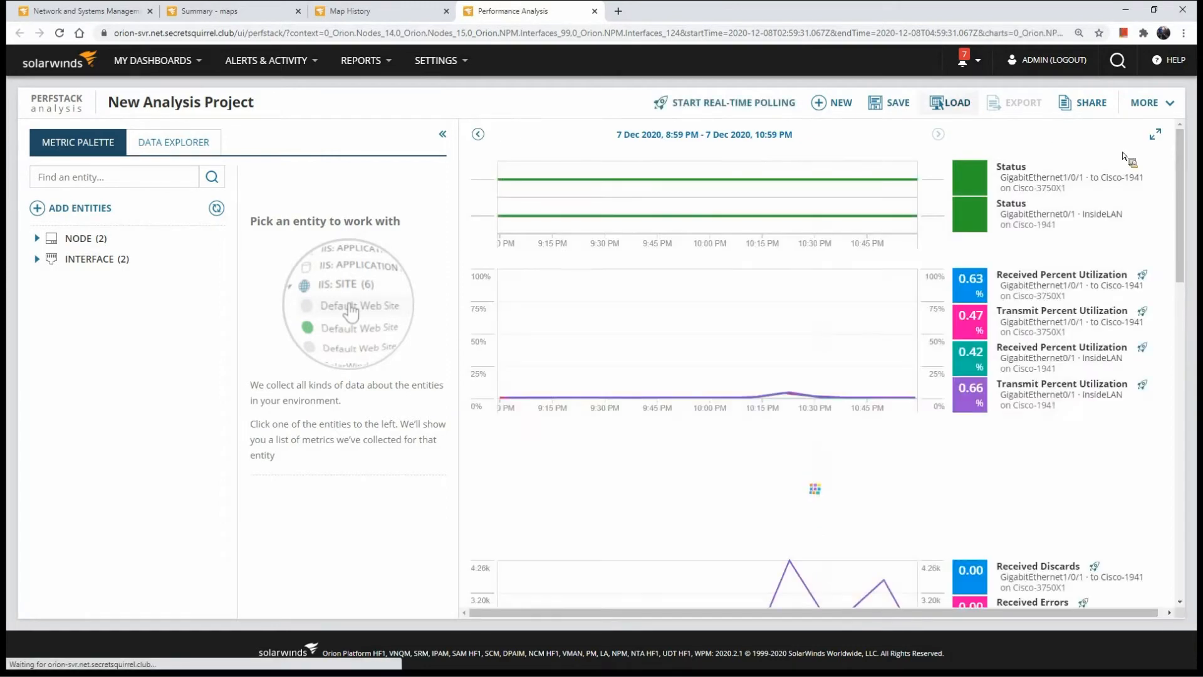
left_click(443, 134)
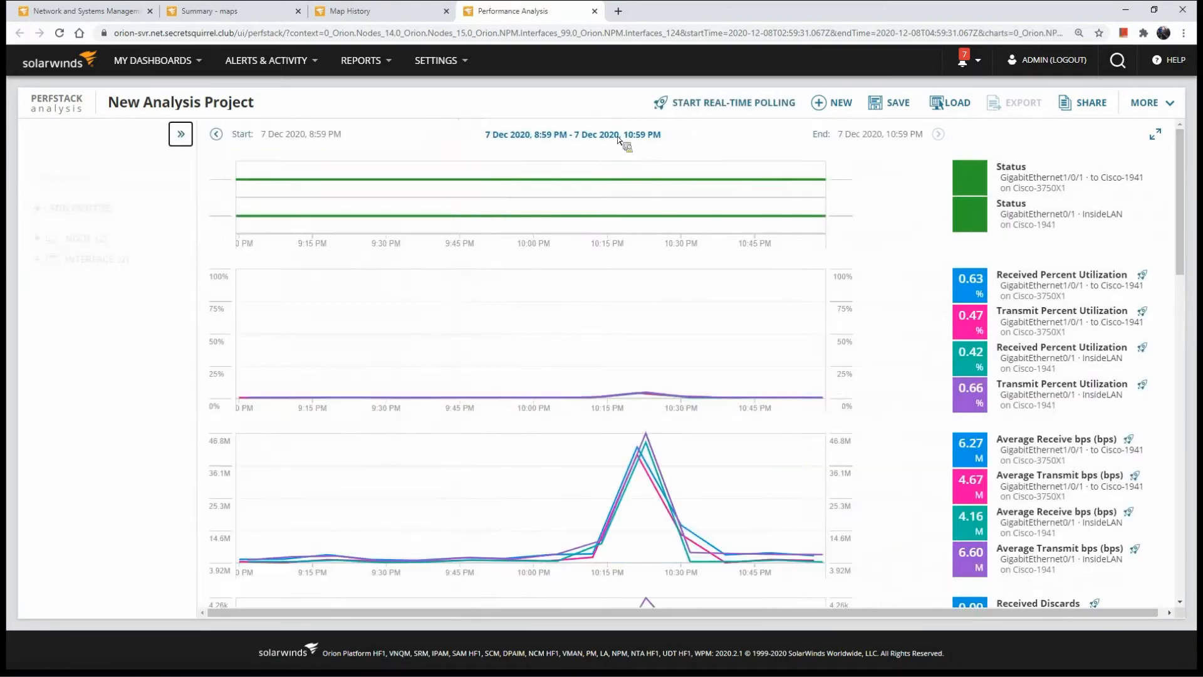
Highlight the traffic peak from about 10:10 to 10:33 PM and compare that period across the response time, alert and event charts
mouse_move(1055, 296)
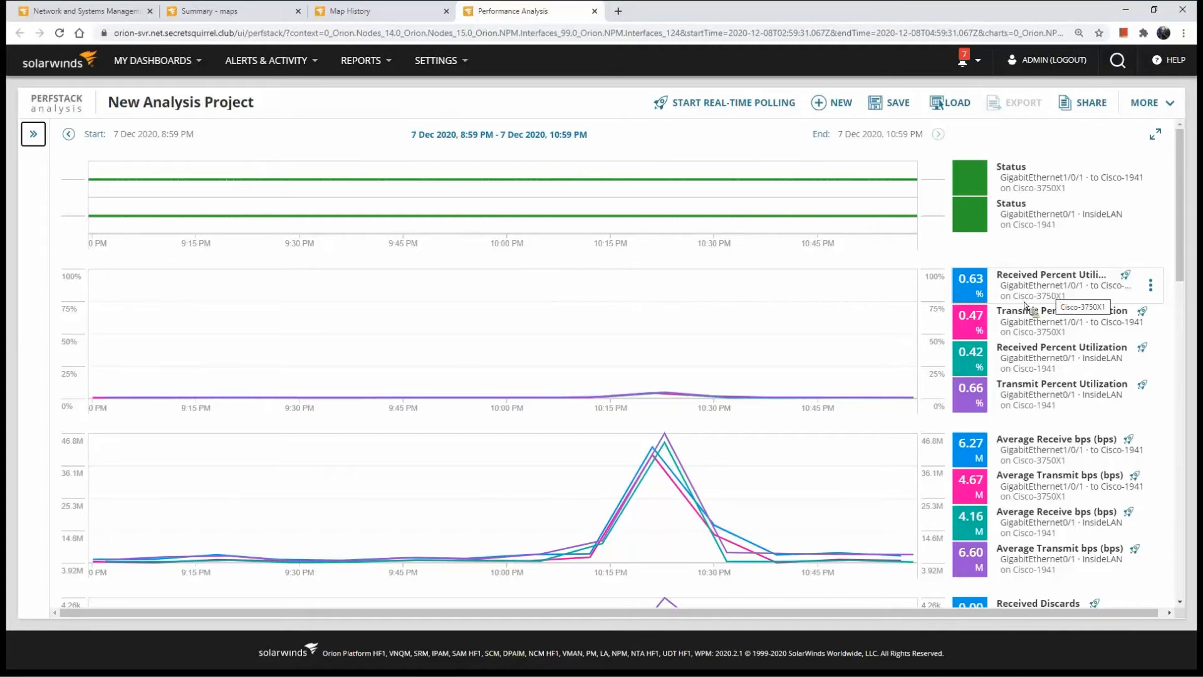
left_click_drag(575, 470, 732, 478)
scroll(727, 480, "down", 10)
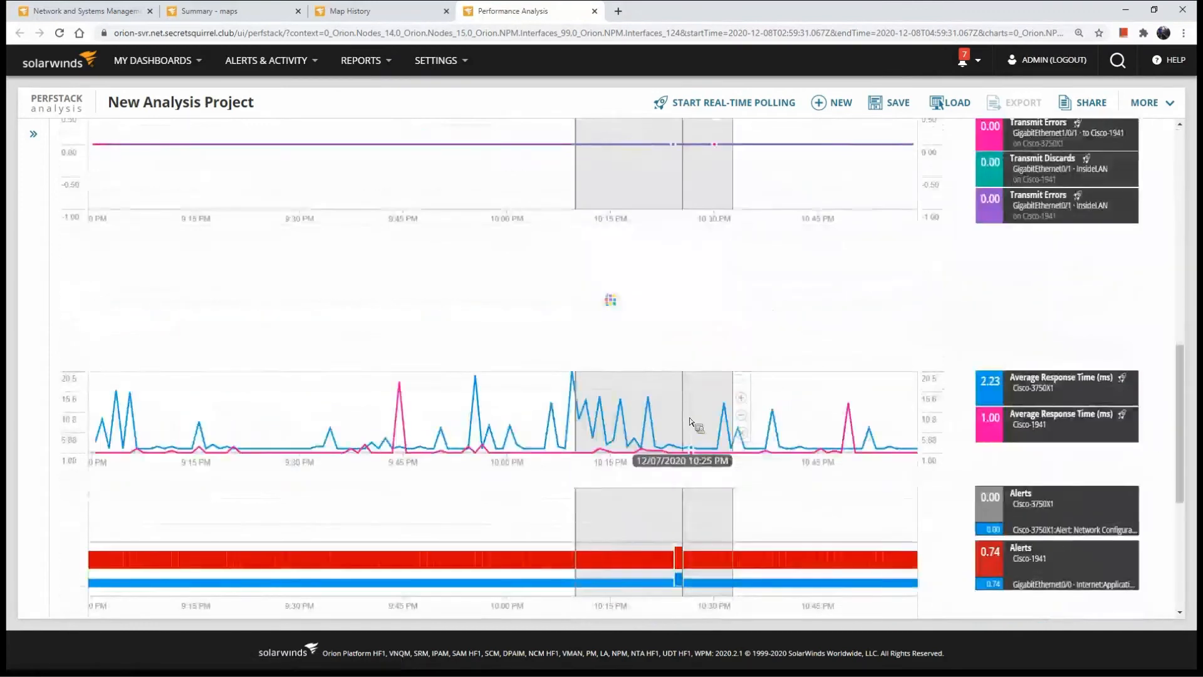
scroll(567, 426, "down", 4)
Explore the Cisco-3750X1 events from 10:02 PM to 10:13 PM and expand both GigabitEthernet1/0/8 entries
left_click_drag(567, 426, 598, 446)
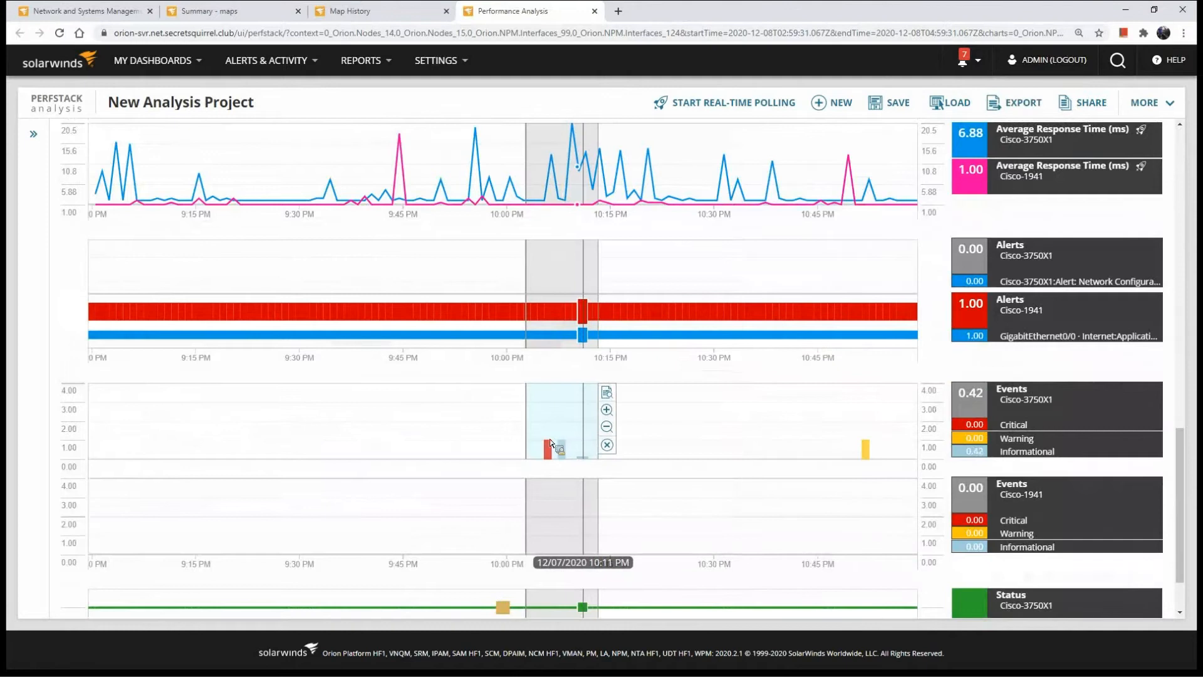
left_click(607, 393)
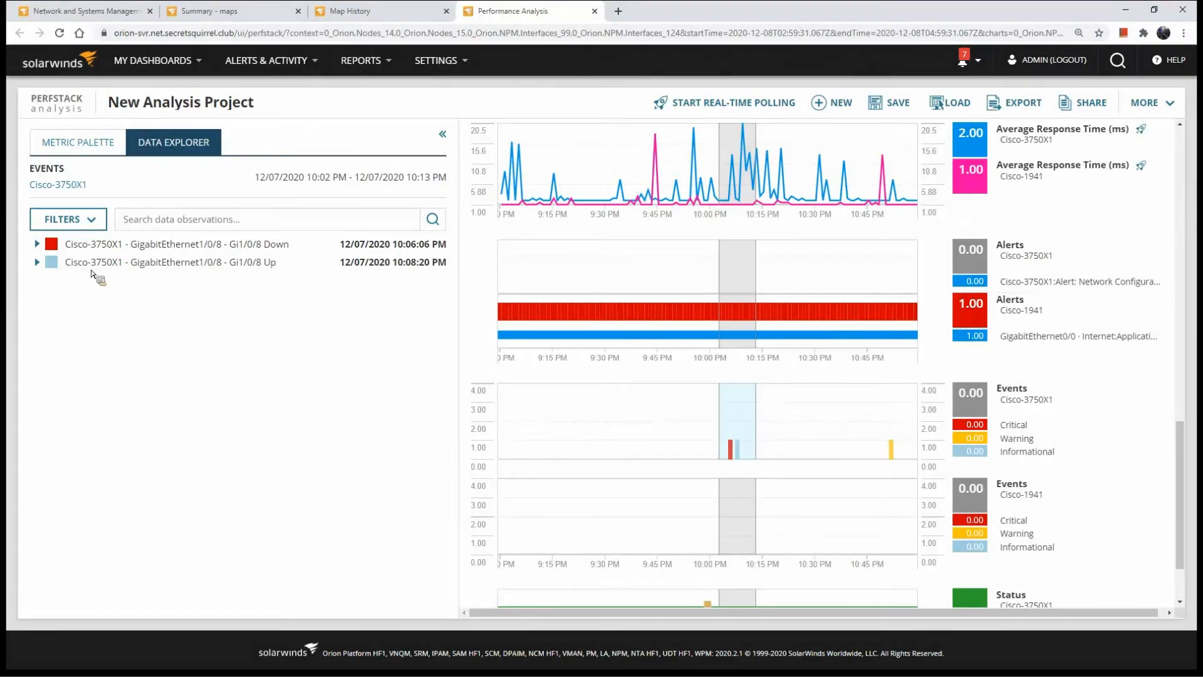
left_click(37, 263)
left_click(38, 245)
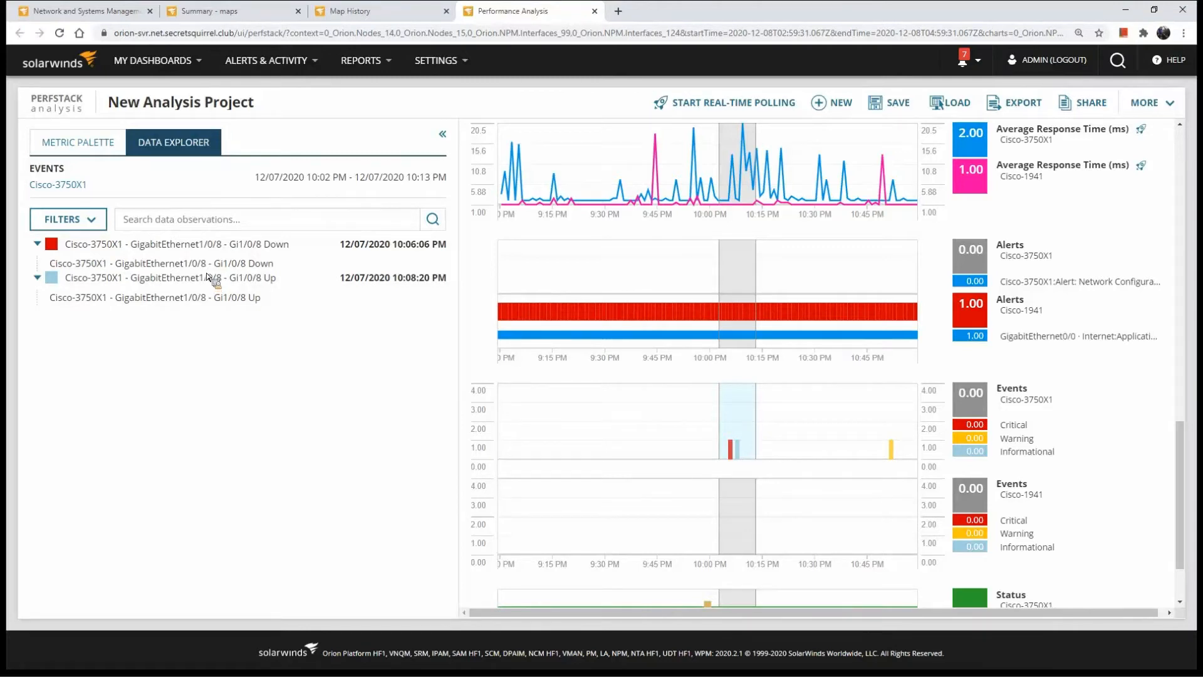
Explore the Cisco-1941 alerts for the same time range and check the node status chart around 10:00 PM
left_click(764, 309)
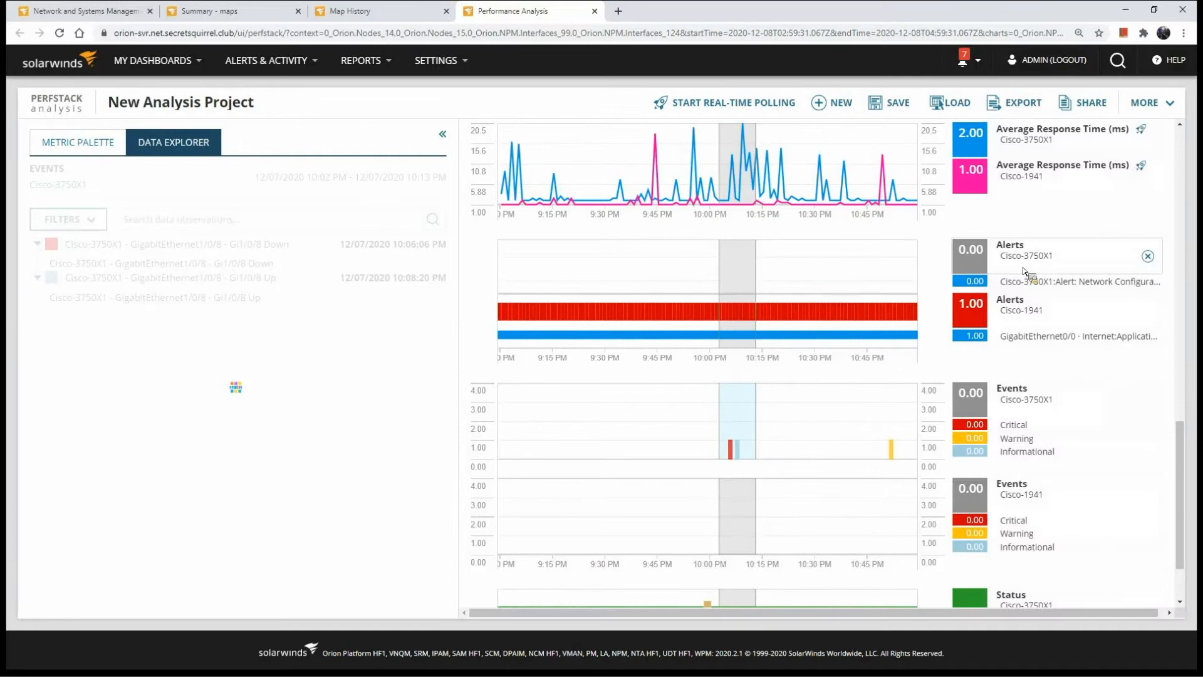
left_click(1029, 309)
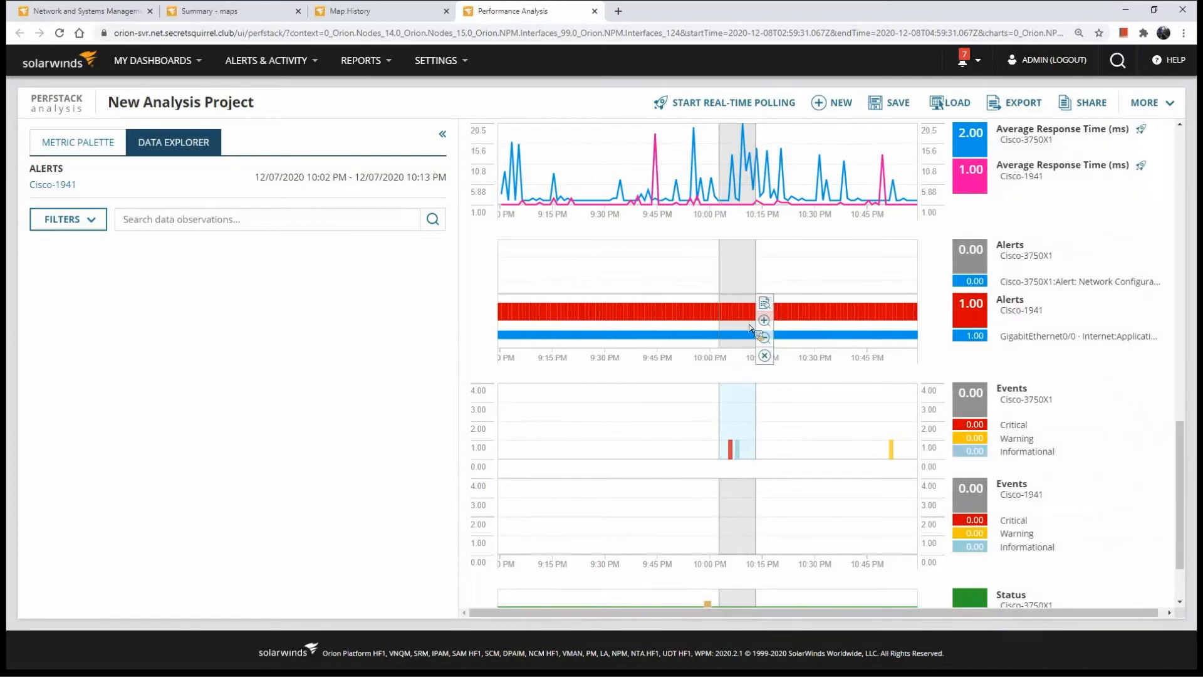
scroll(728, 338, "down", 2)
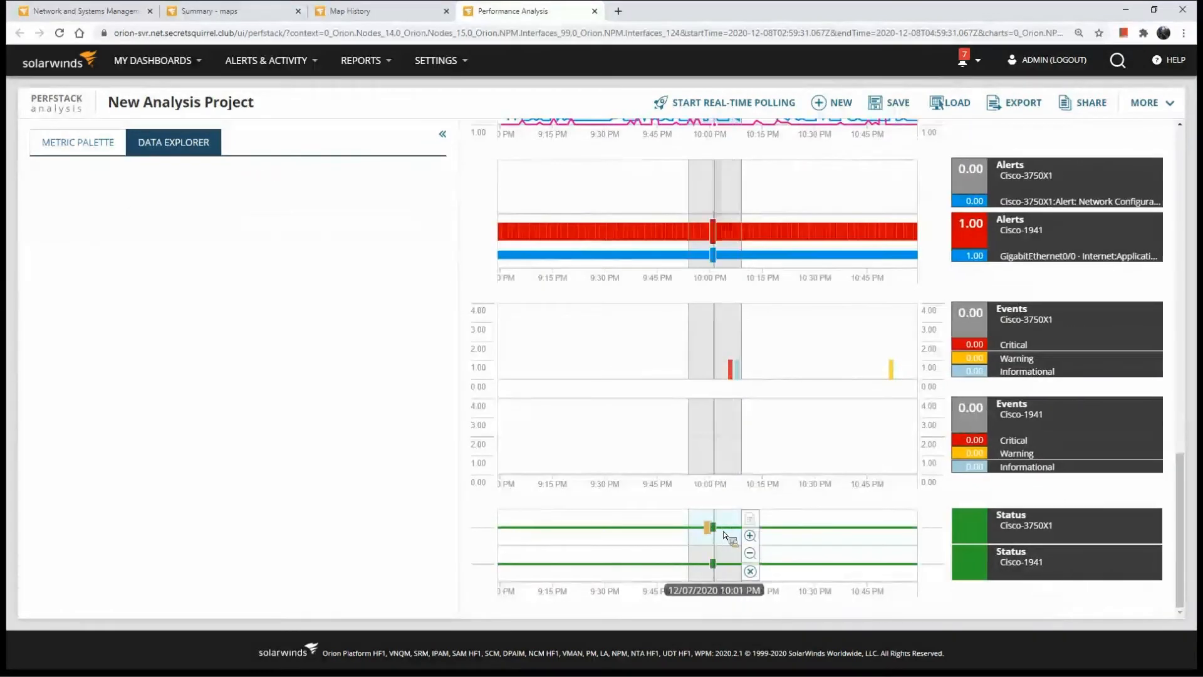
scroll(732, 541, "up", 4)
scroll(731, 526, "up", 10)
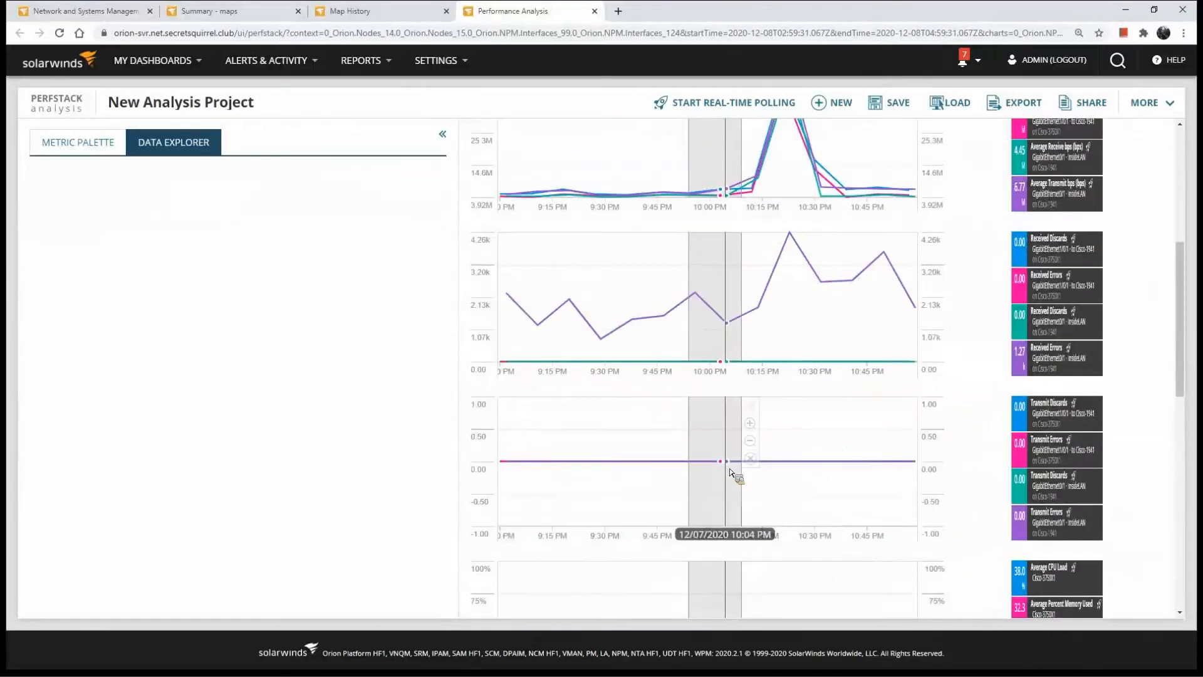
Try to start real-time polling for the whole analysis project and look over its charted metrics
left_click(715, 110)
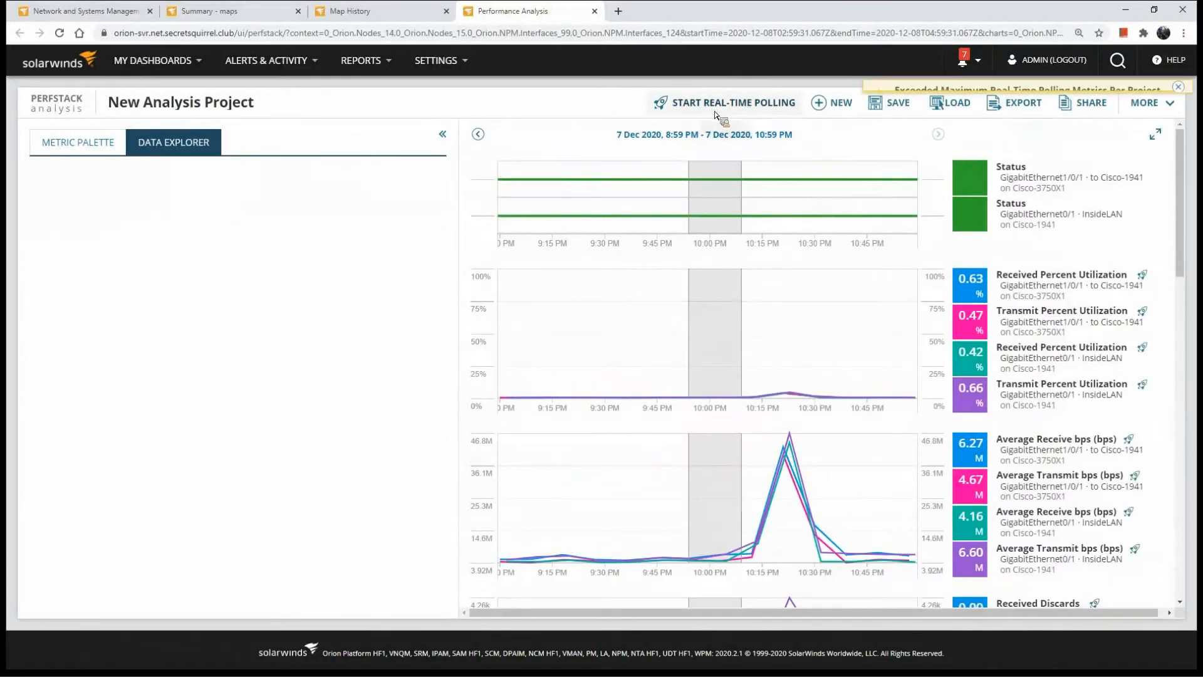
left_click(1178, 93)
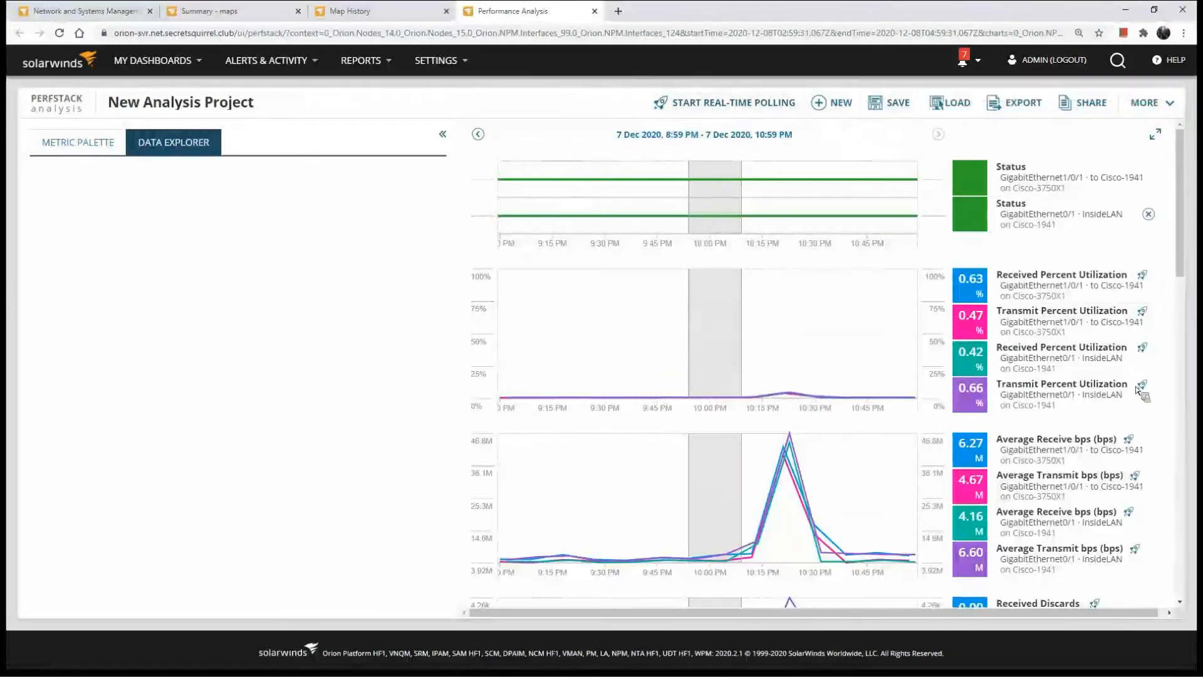
scroll(1138, 390, "down", 2)
scroll(1131, 266, "up", 2)
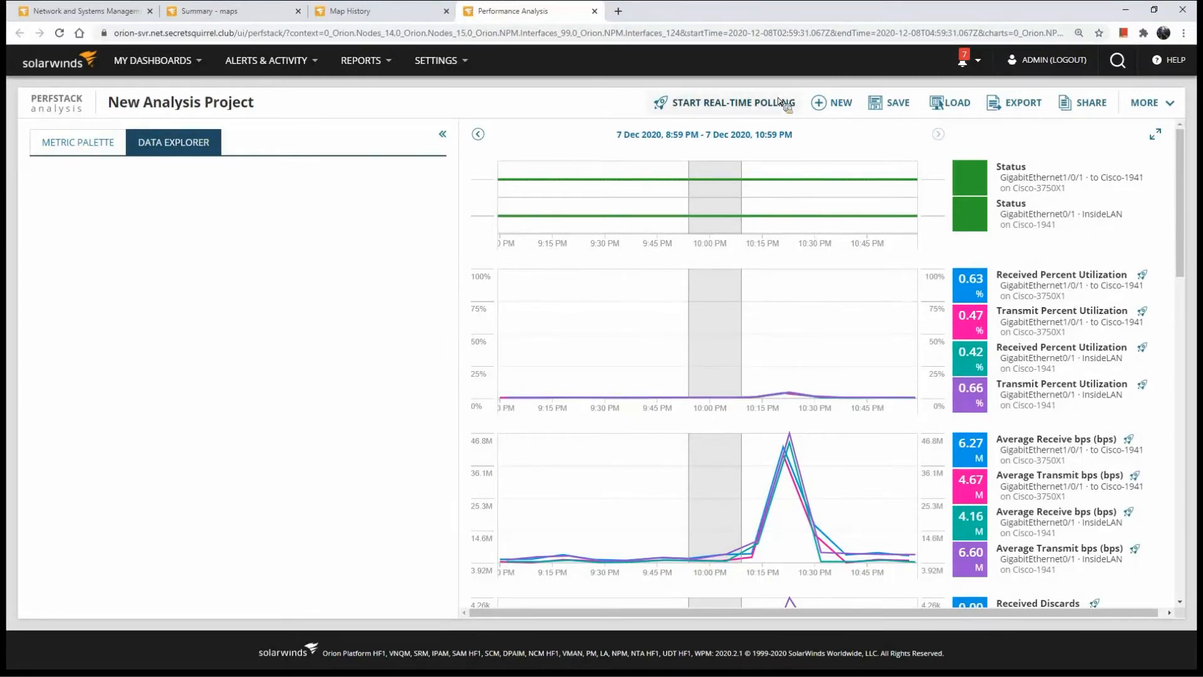
Load the saved WAN Report analysis project
left_click(950, 104)
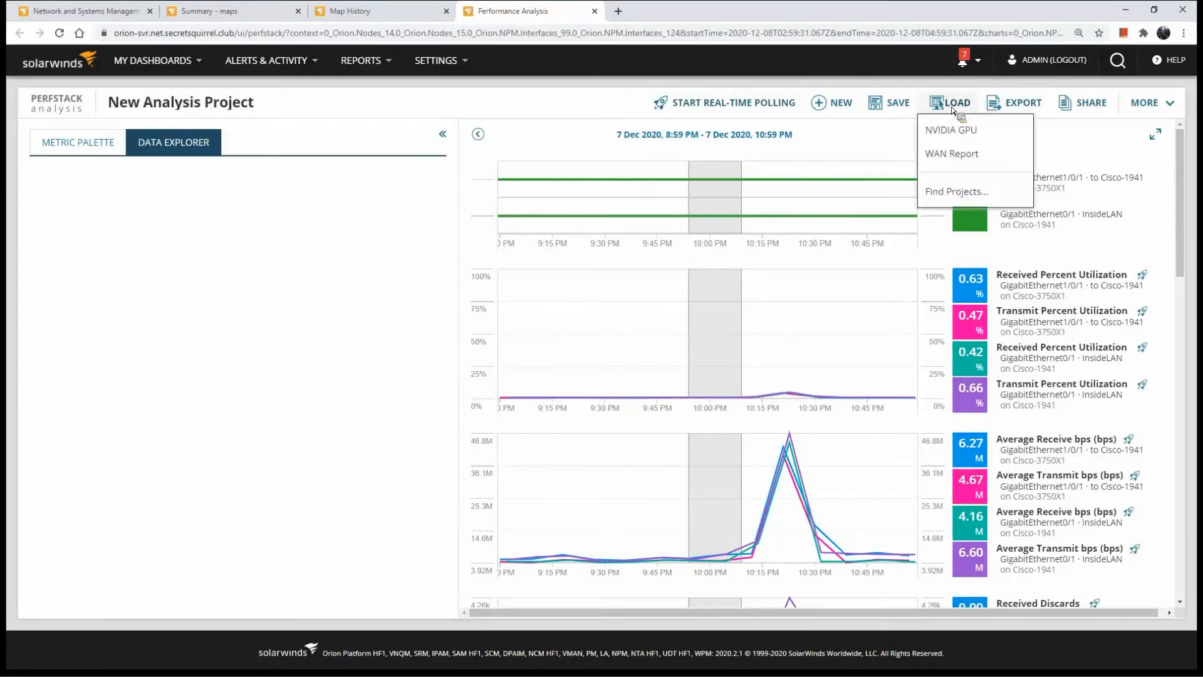
left_click(956, 159)
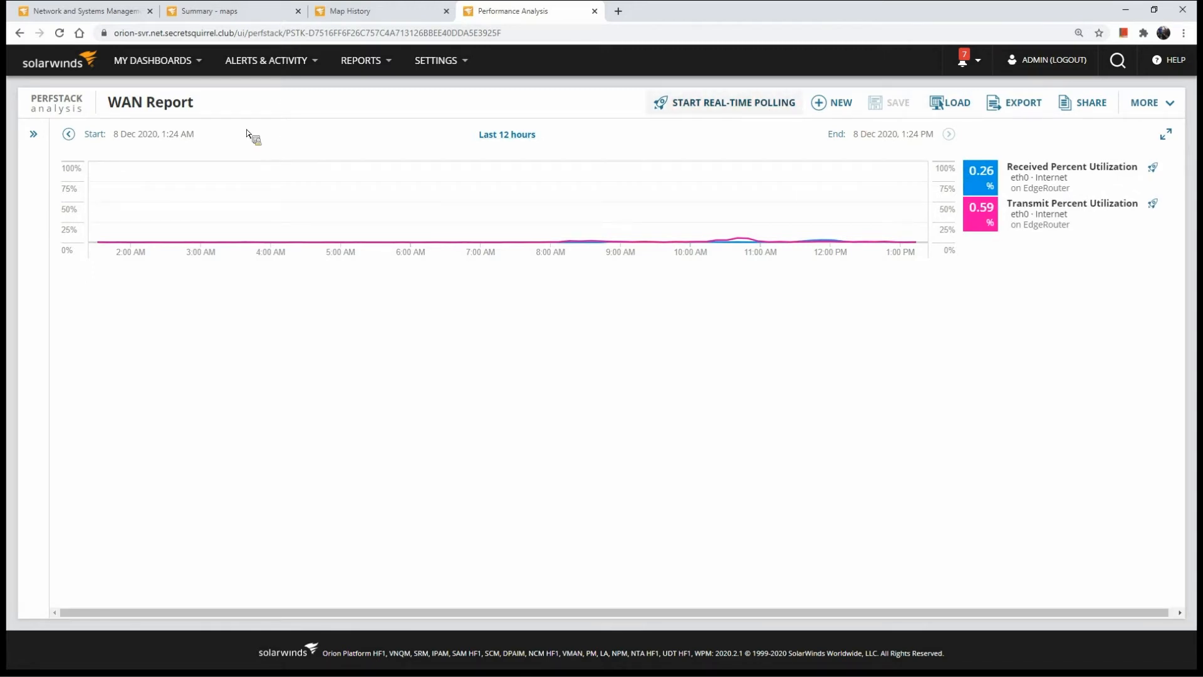
Return to the summary home page, expand the Up and Critical nodes, and open the details of the critical Windows node MSSQL20-SVR
left_click(53, 65)
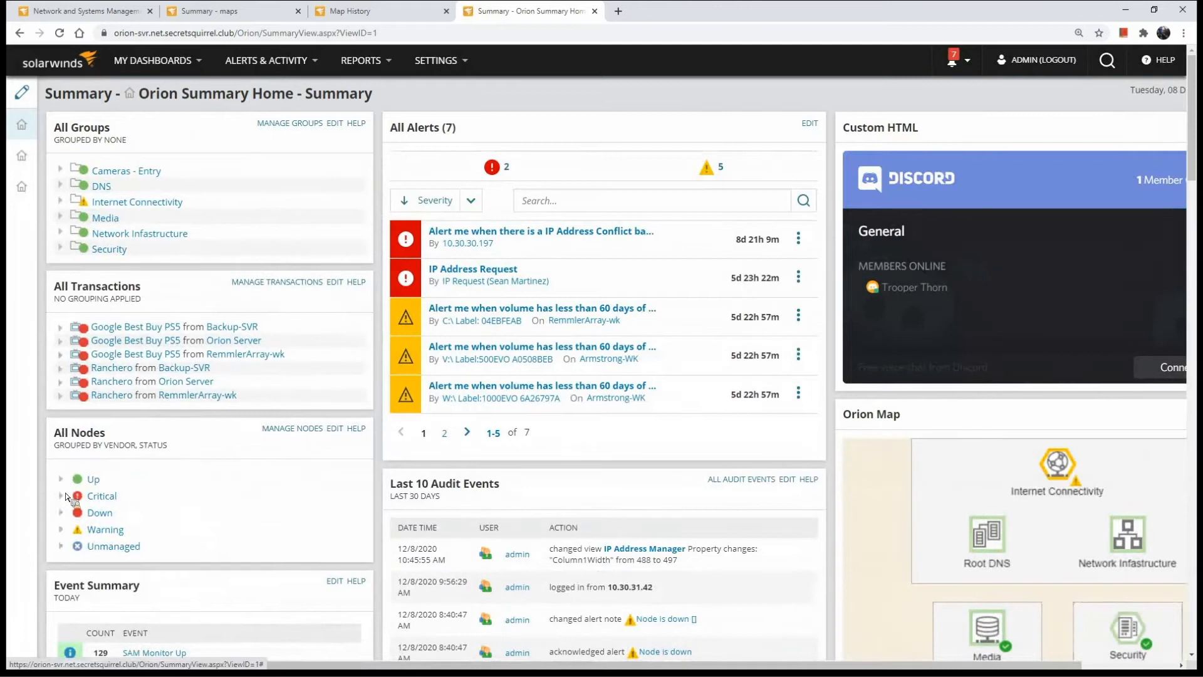
left_click(61, 480)
scroll(65, 495, "down", 4)
left_click(64, 433)
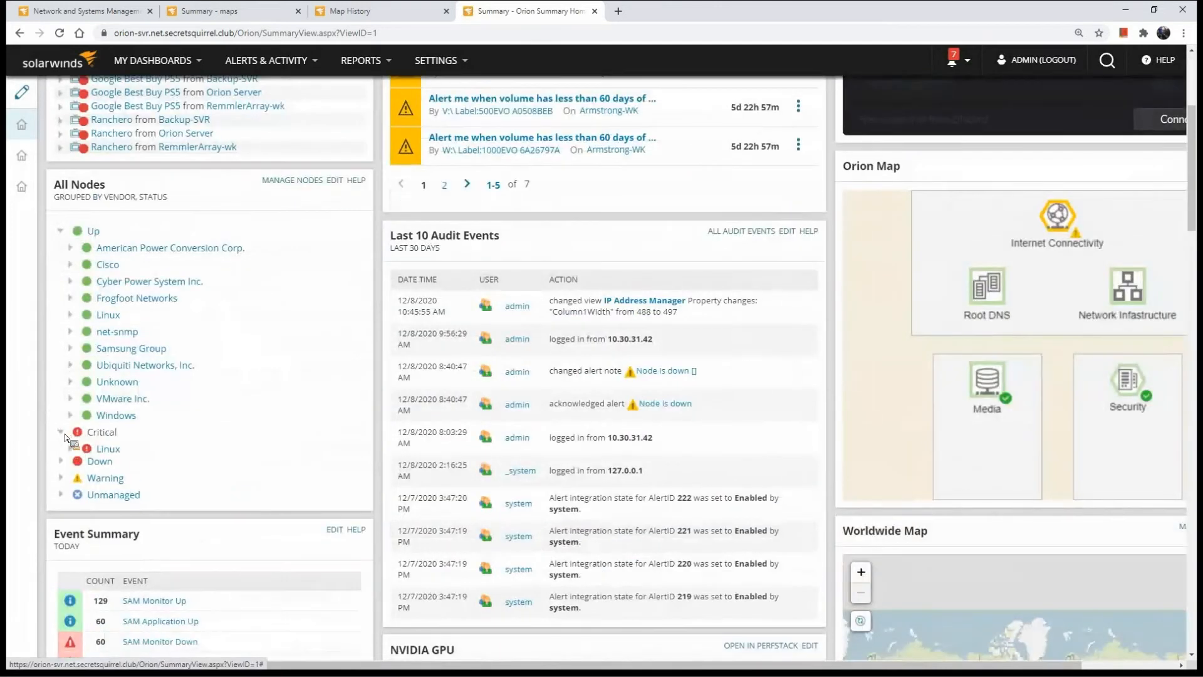
left_click(71, 466)
left_click(71, 450)
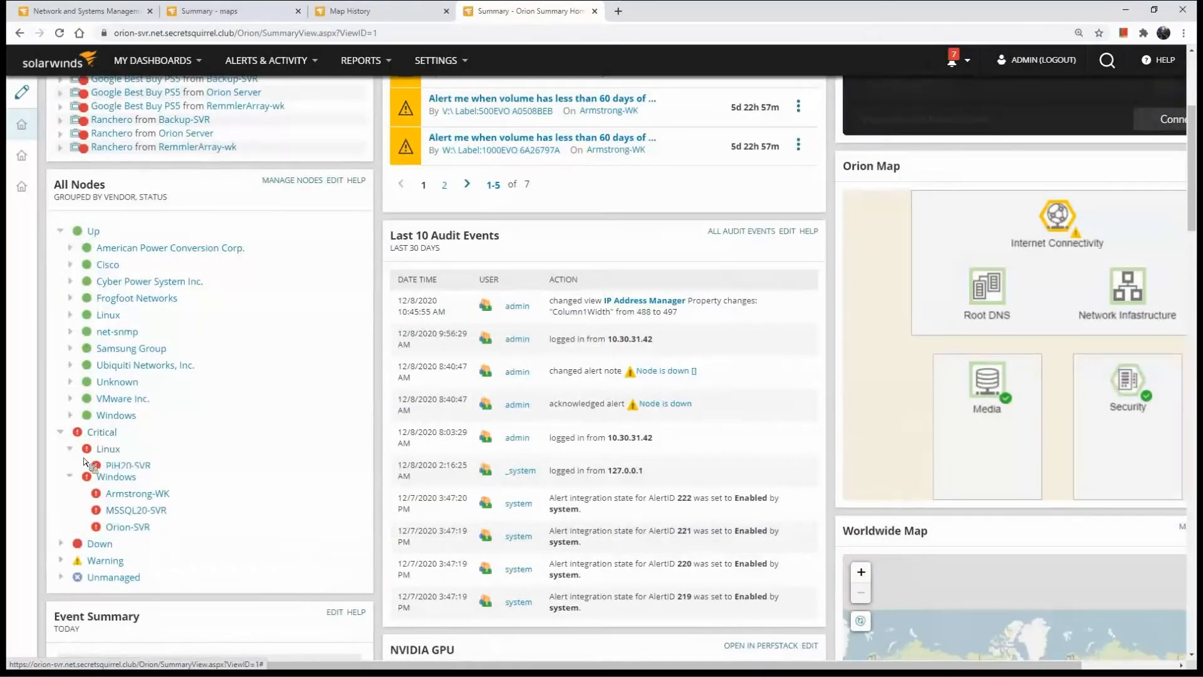
left_click(136, 516)
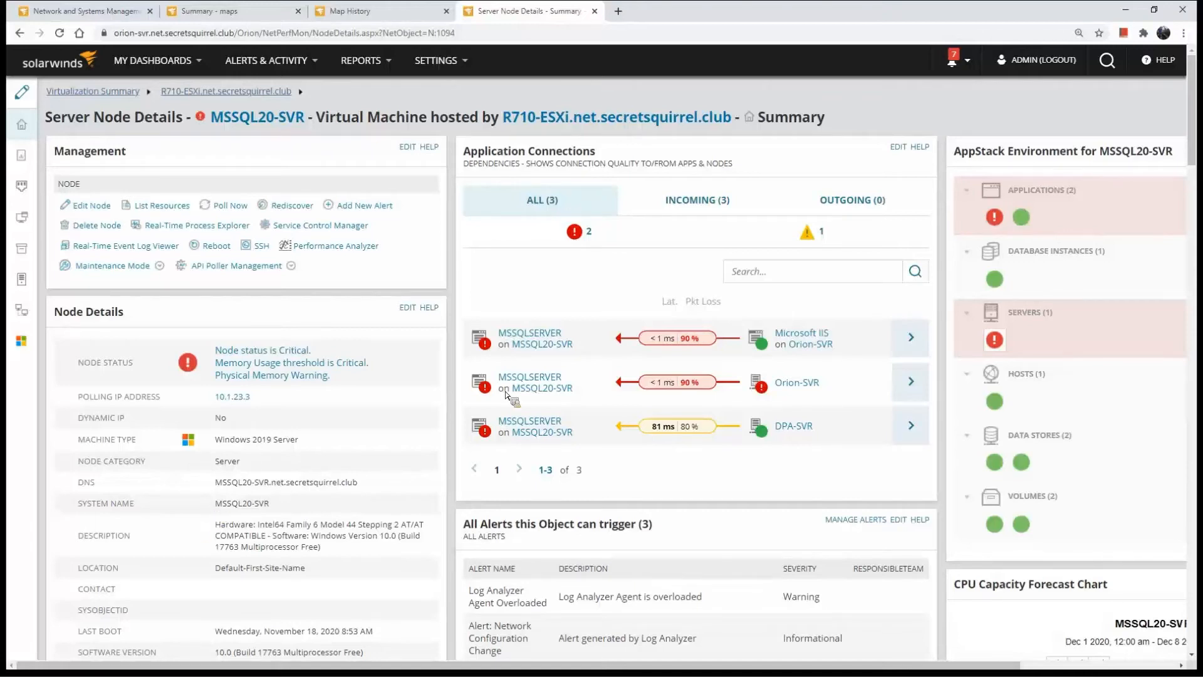
Open the Performance Analyzer for MSSQL20-SVR and highlight the response time spike from about 6:00 to 6:25 AM across the charts
left_click_drag(388, 246, 385, 254)
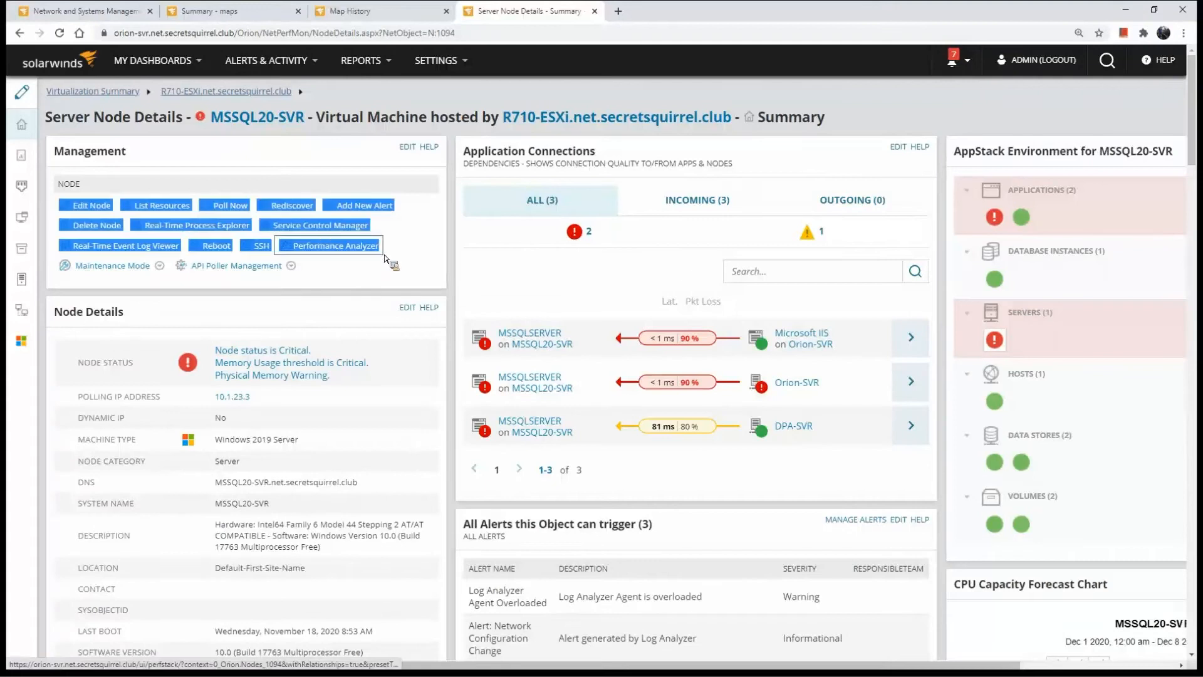
left_click(385, 254)
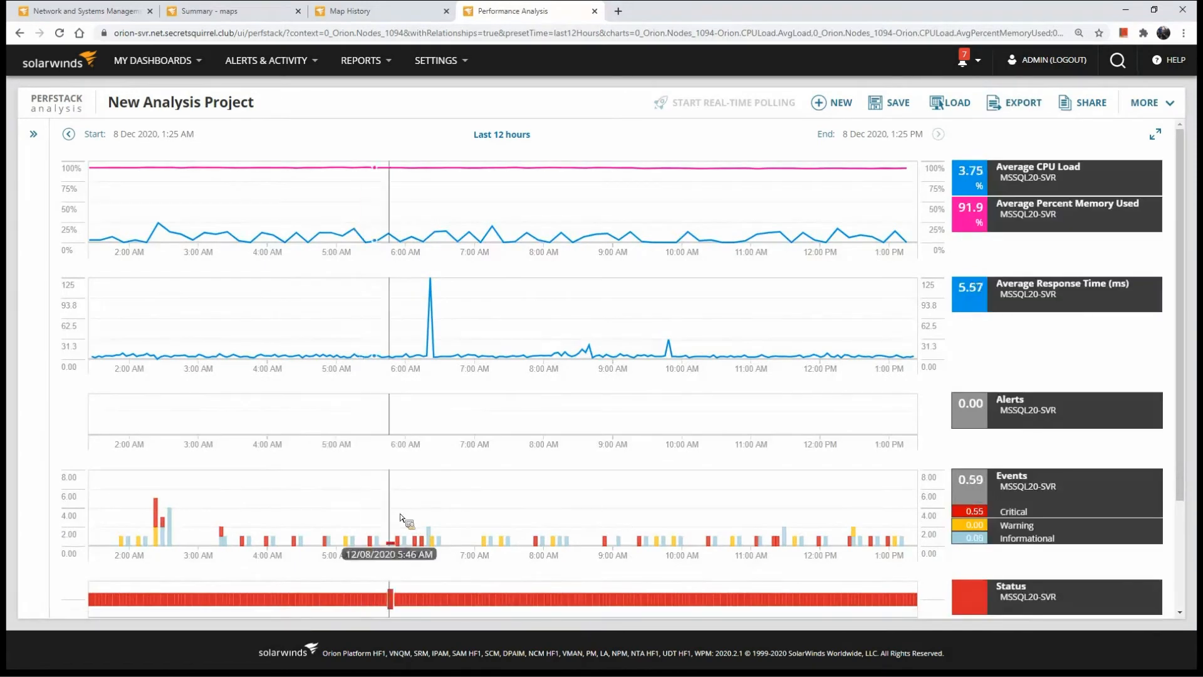
left_click_drag(428, 524, 436, 533)
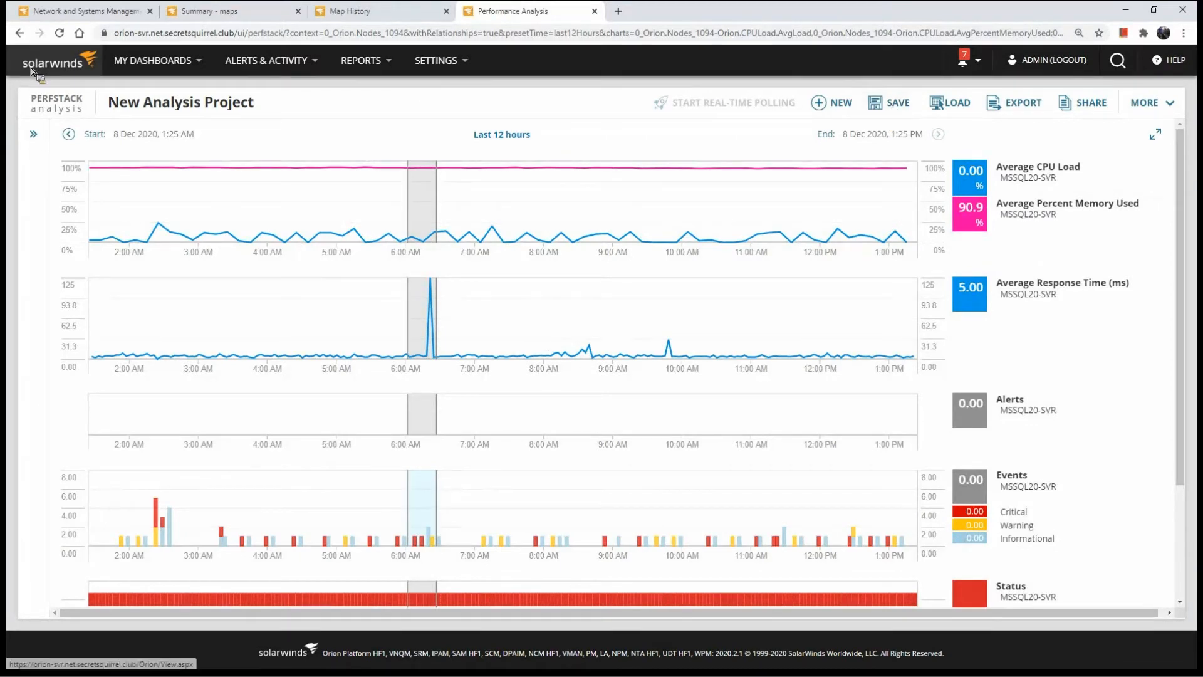
Return to the summary home page and set the central NVIDIA GPU widget's time range to Last 7 days
left_click(67, 52)
left_click(665, 111)
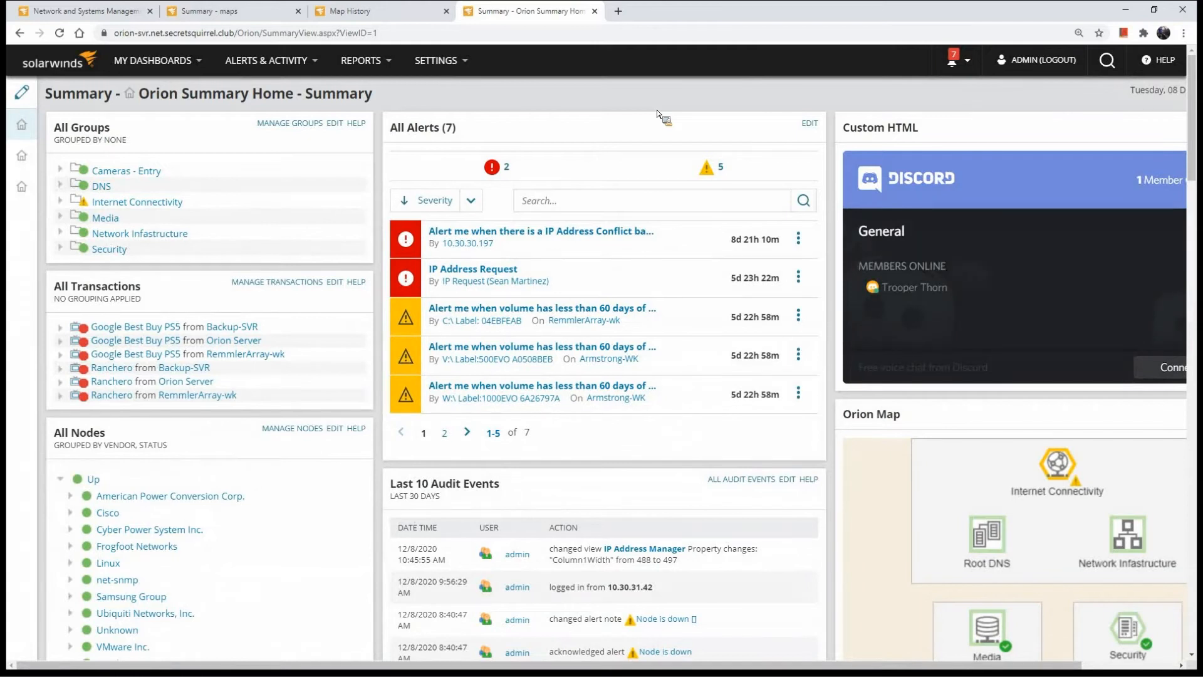
scroll(1065, 349, "down", 5)
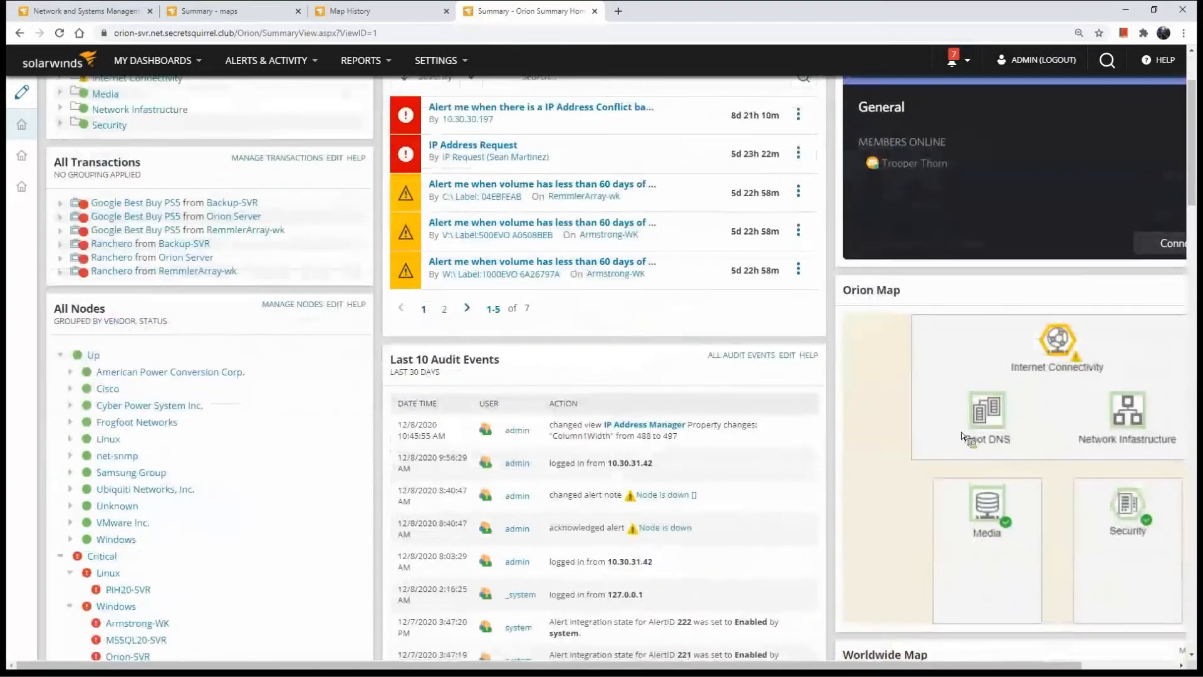
scroll(823, 492, "down", 8)
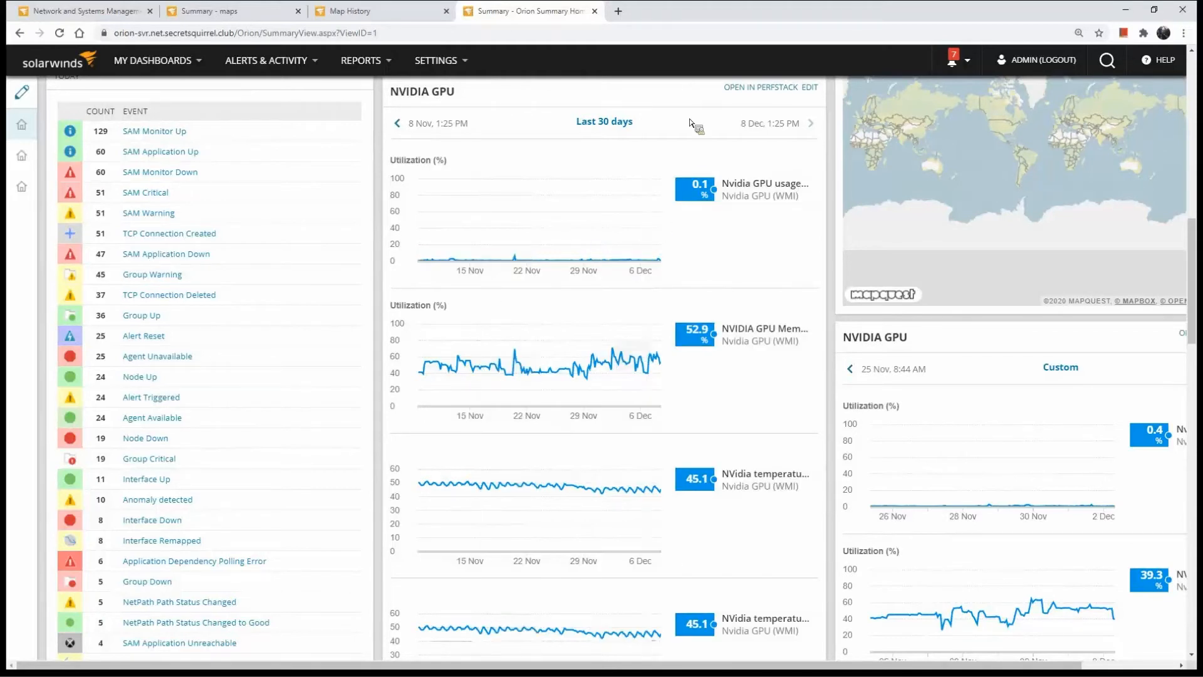
left_click(599, 123)
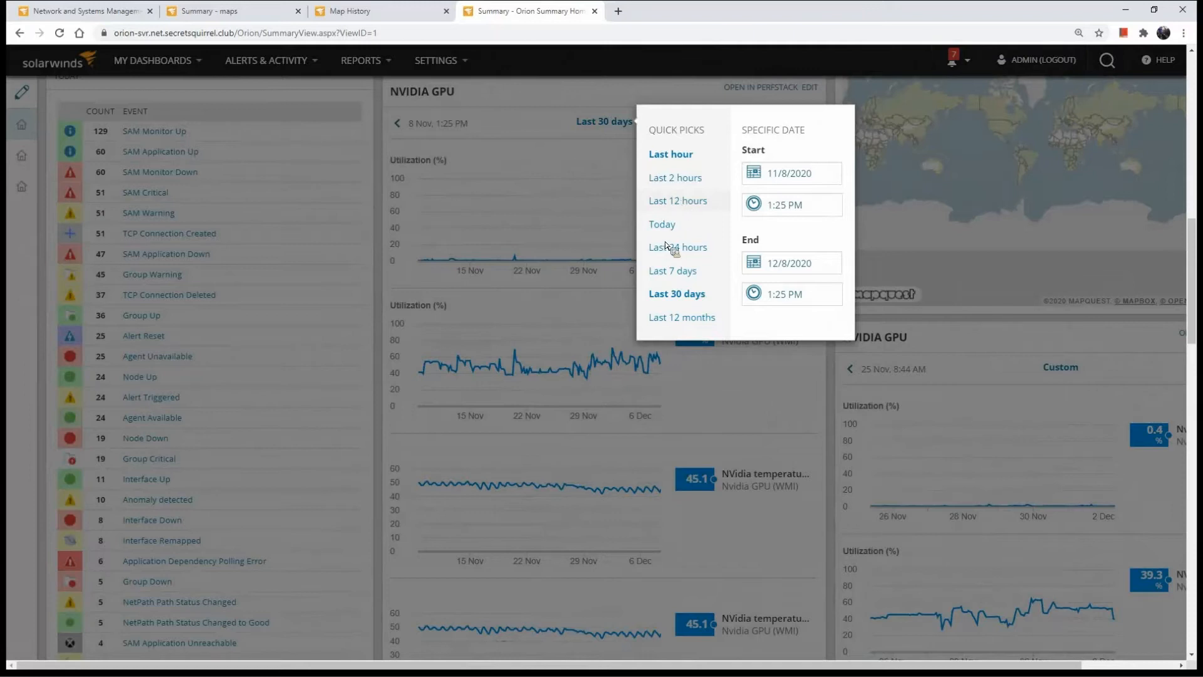
left_click(673, 276)
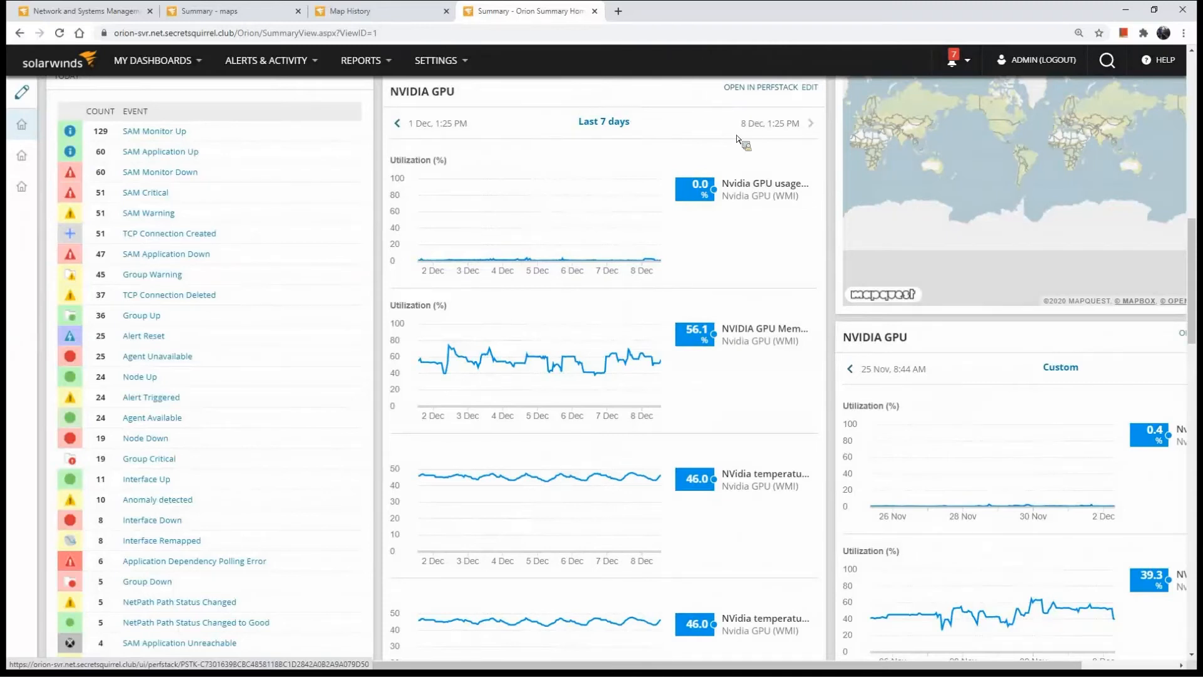
Open the NVIDIA GPU widget in PerfStack and add all entities related to the Nvidia GPU (WMI) application
scroll(742, 151, "up", 1)
scroll(742, 150, "up", 2)
left_click(766, 212)
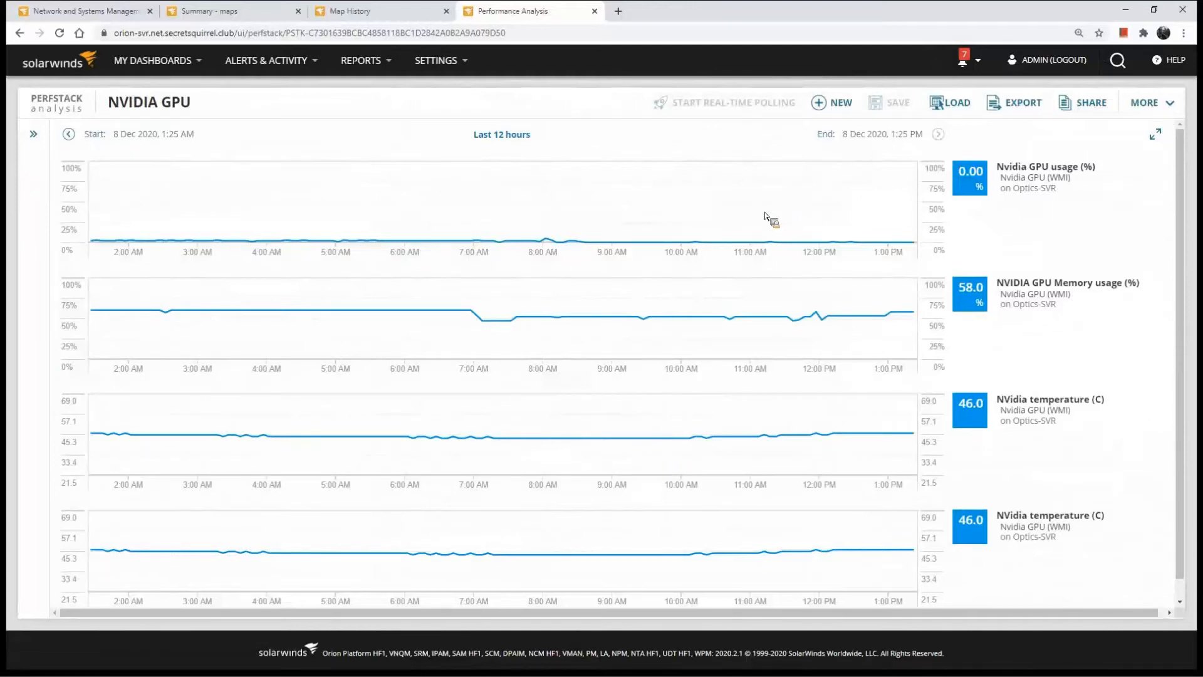
left_click(33, 134)
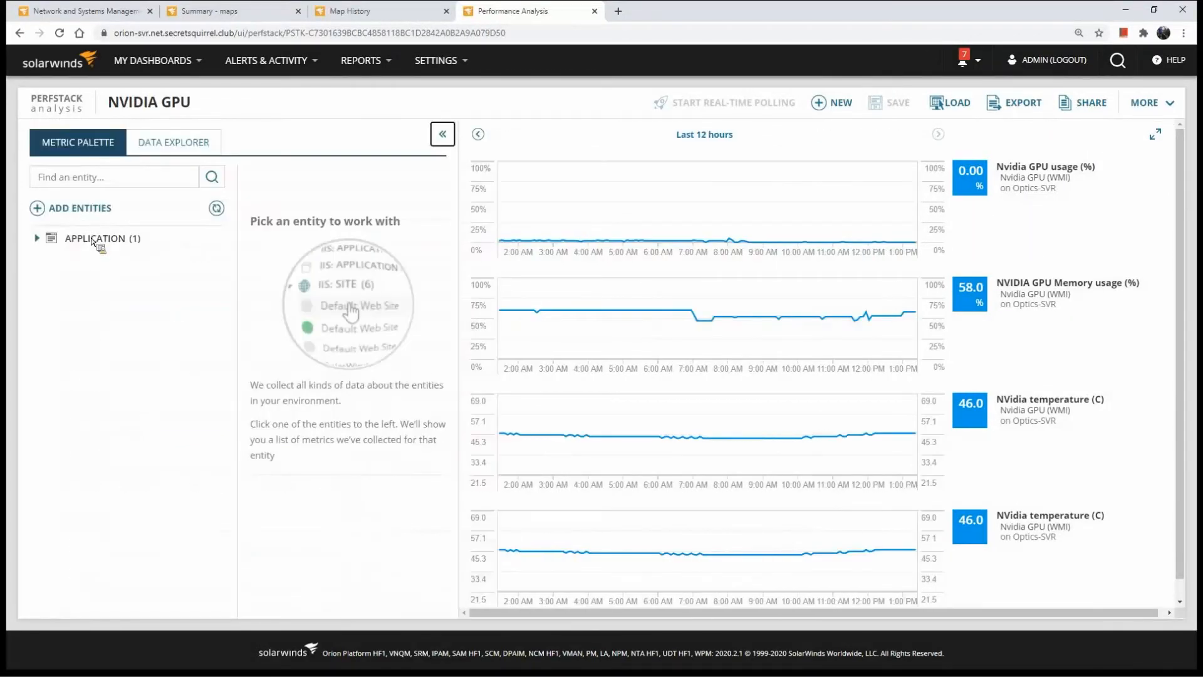
left_click(98, 242)
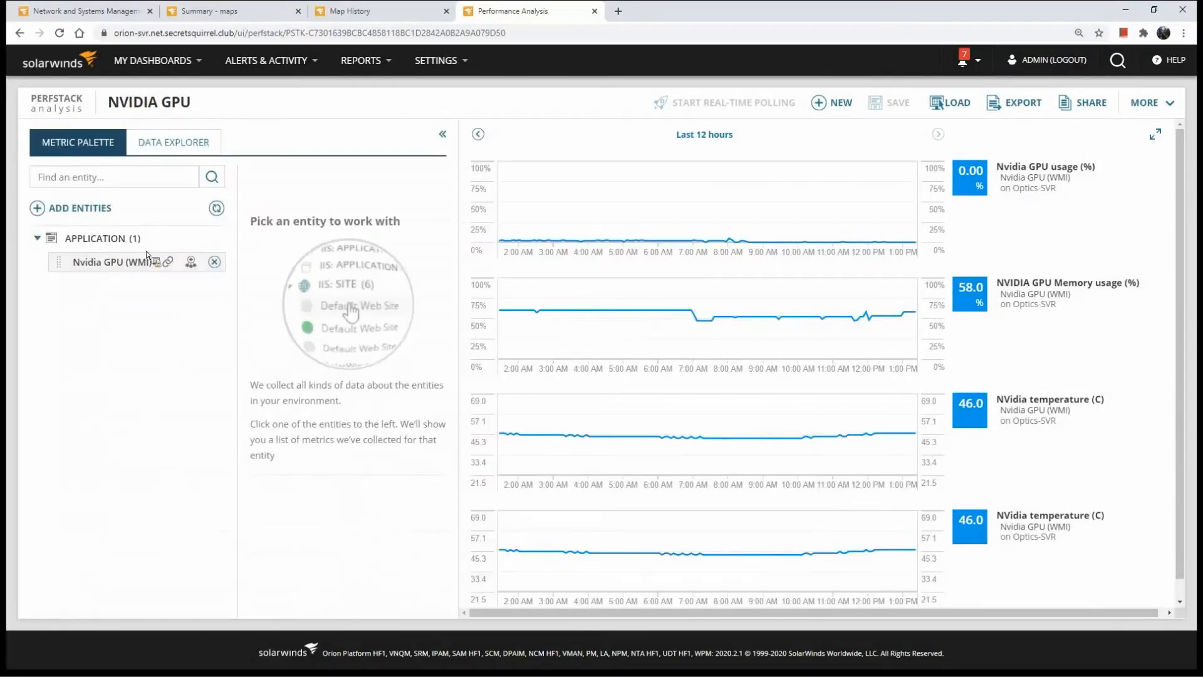
left_click(192, 264)
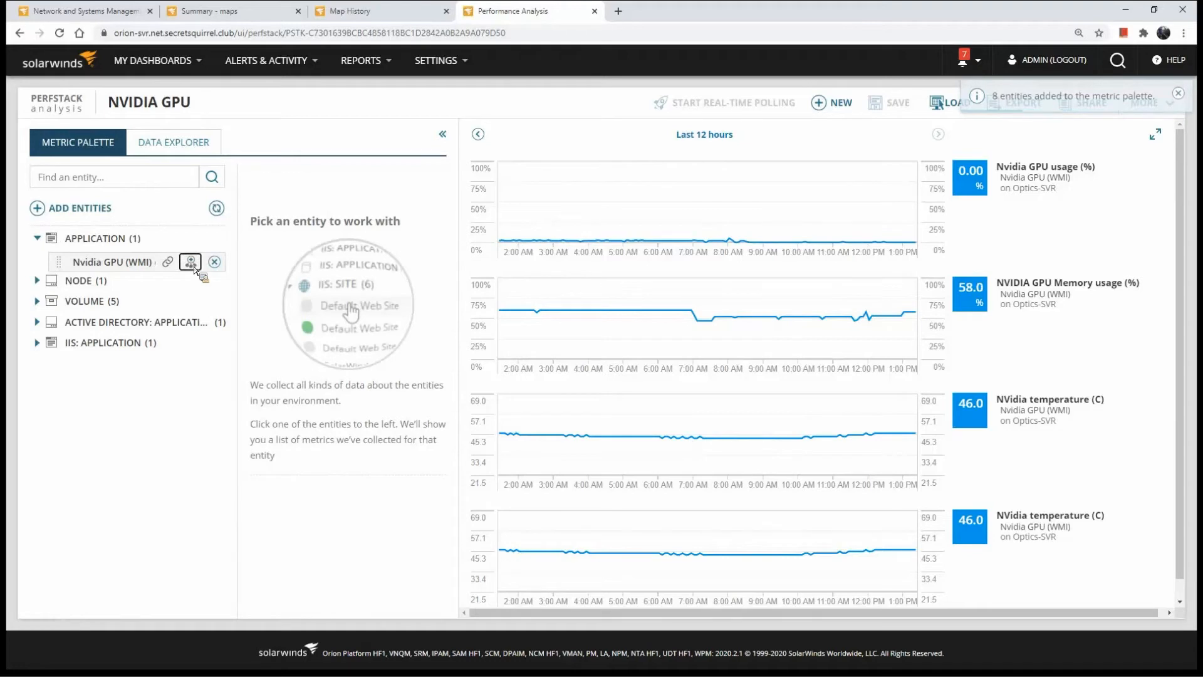
Browse the related node and volume entities and plot Optics-SVR's Average CPU Load on the NVIDIA GPU Memory usage chart
left_click(101, 282)
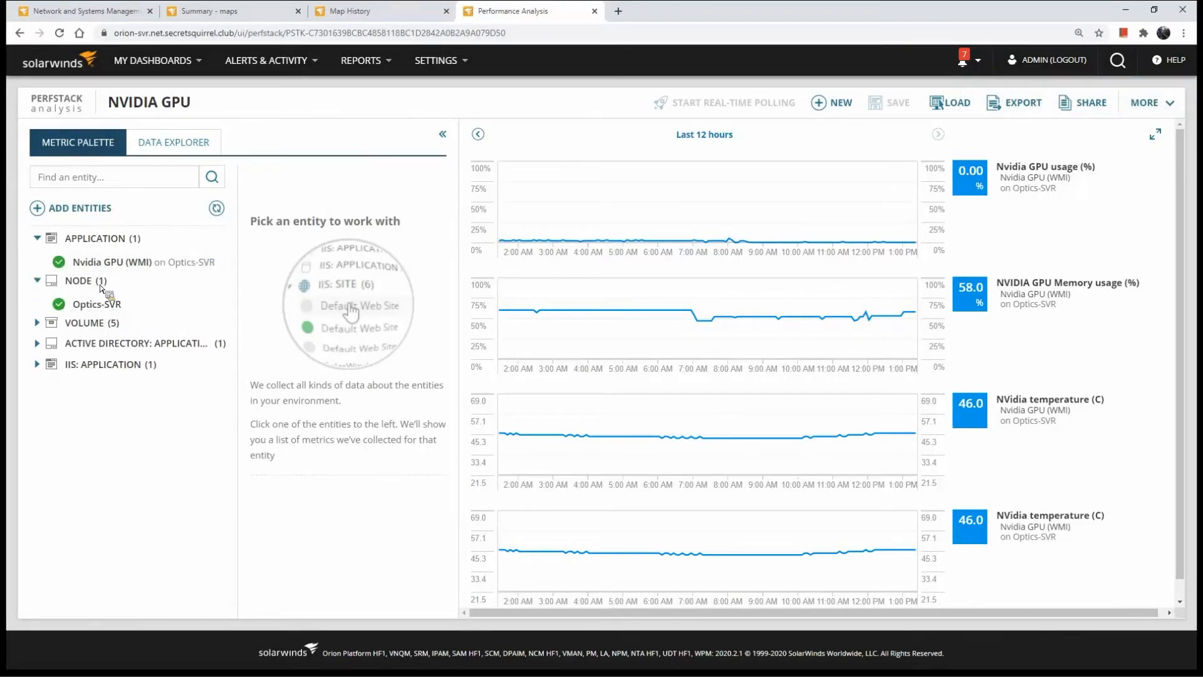
left_click(107, 329)
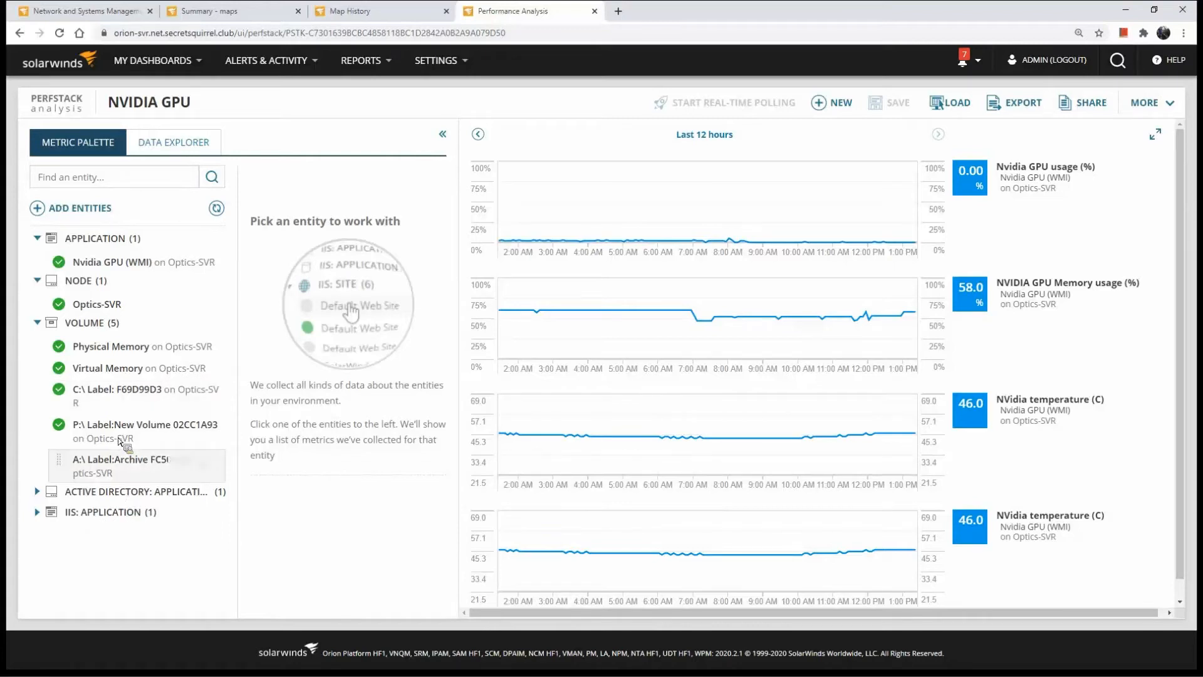
left_click(206, 347)
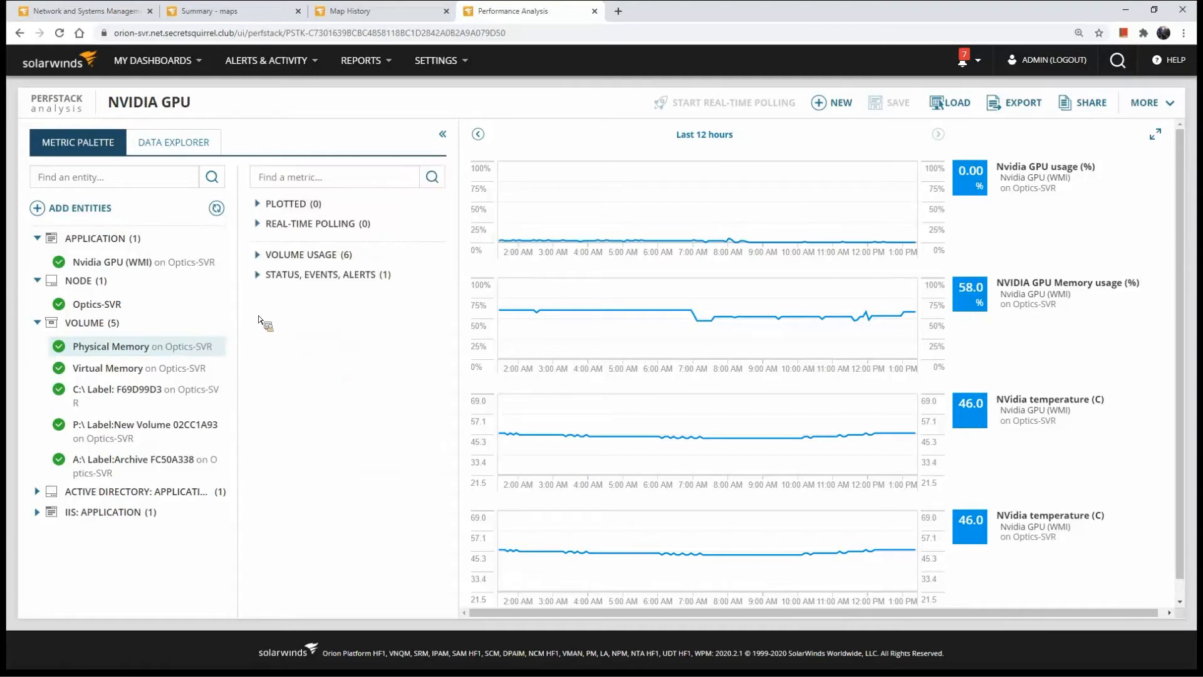
left_click(102, 305)
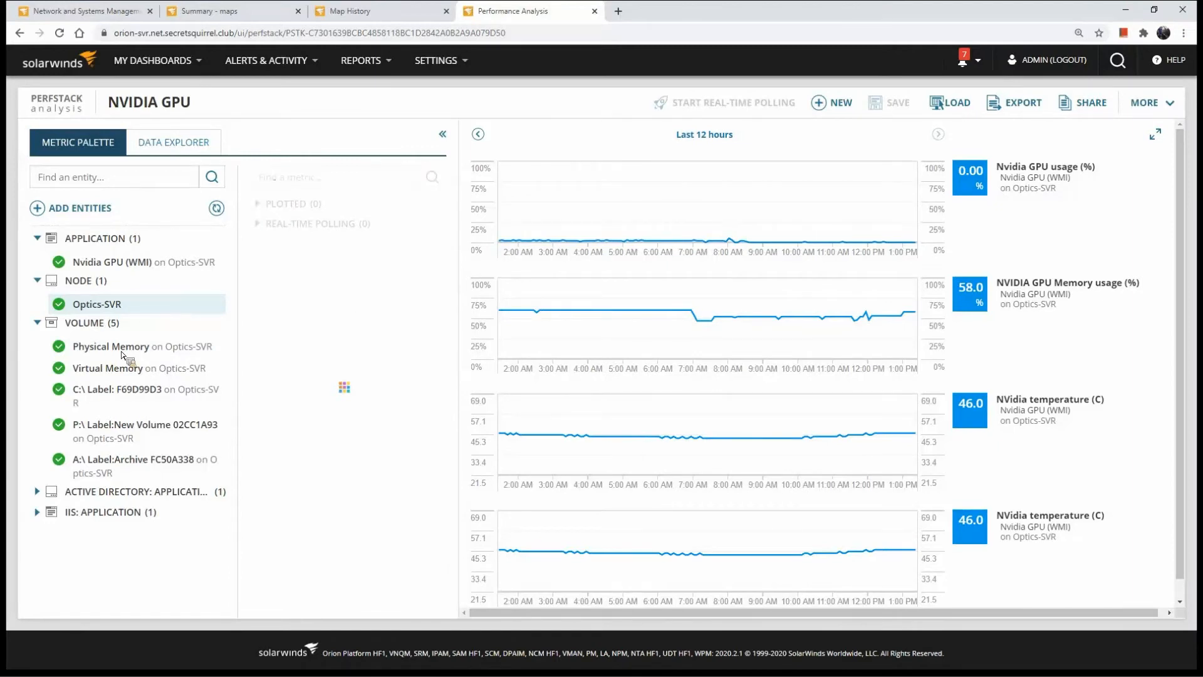
left_click(257, 255)
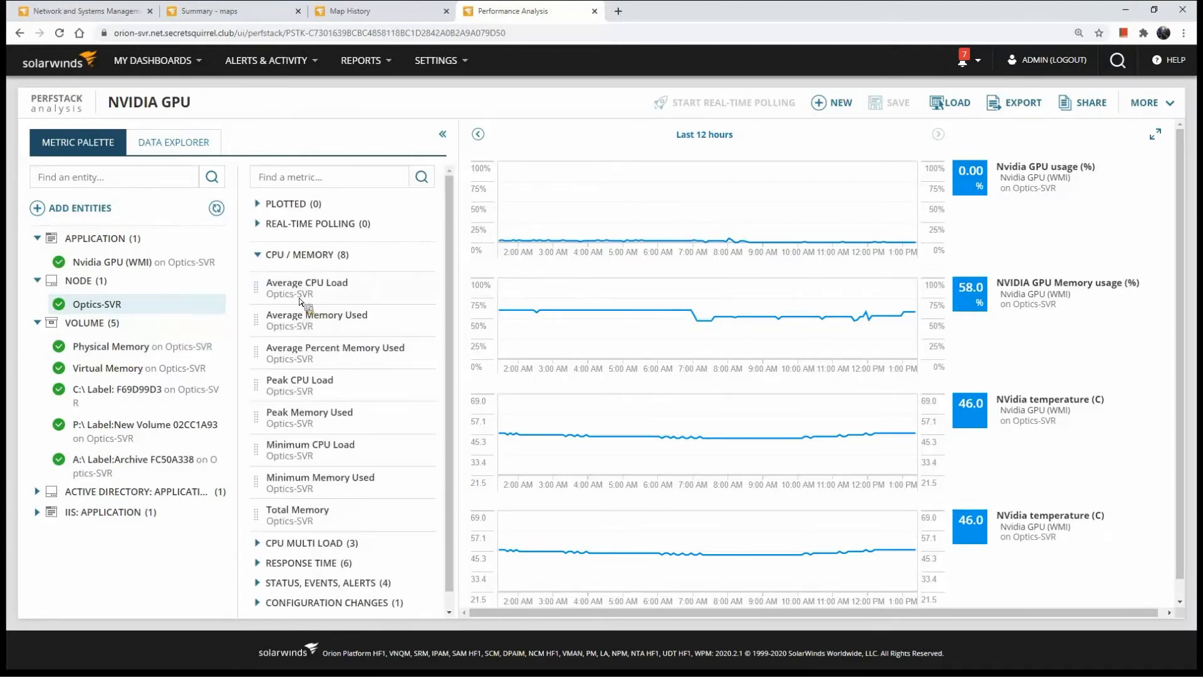
left_click_drag(301, 285, 677, 423)
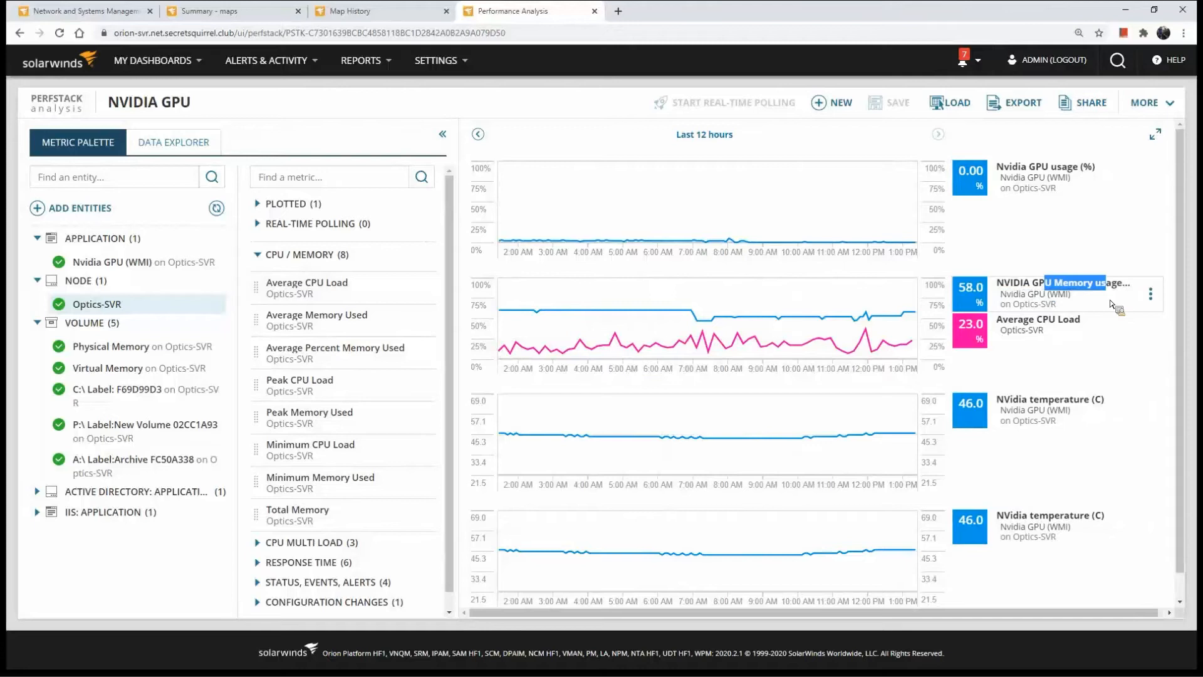
Apply a display transform to the NVIDIA GPU Memory usage metric
left_click_drag(1045, 283, 1132, 303)
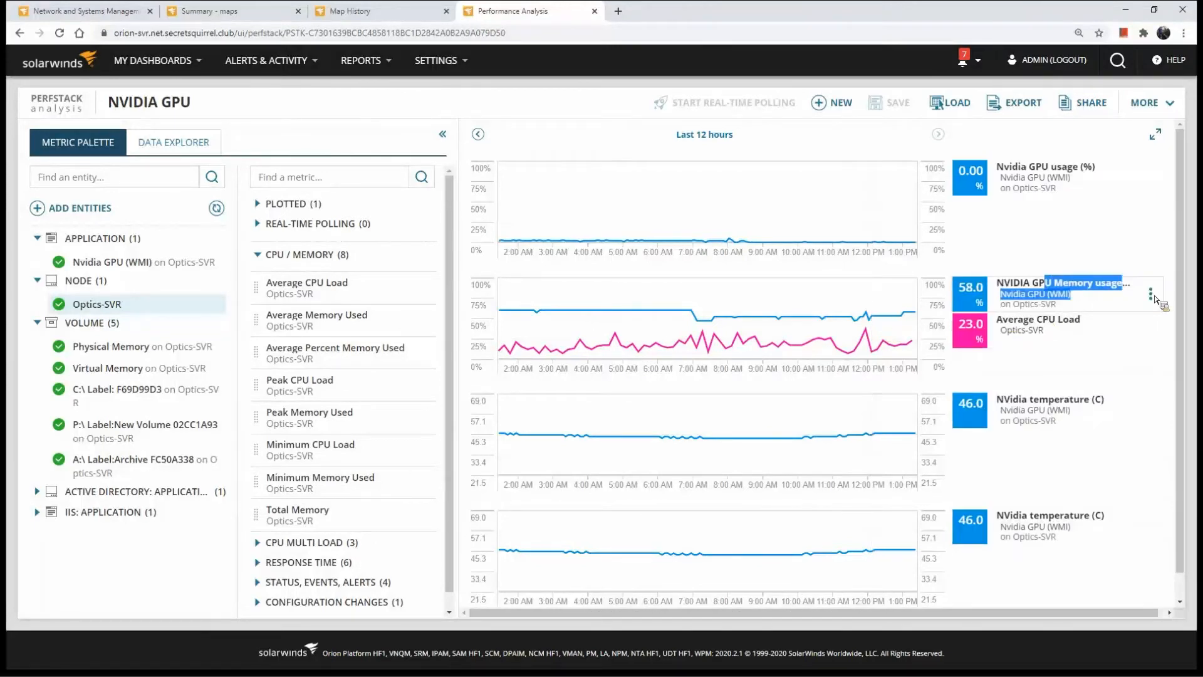
left_click(1151, 294)
left_click(1102, 488)
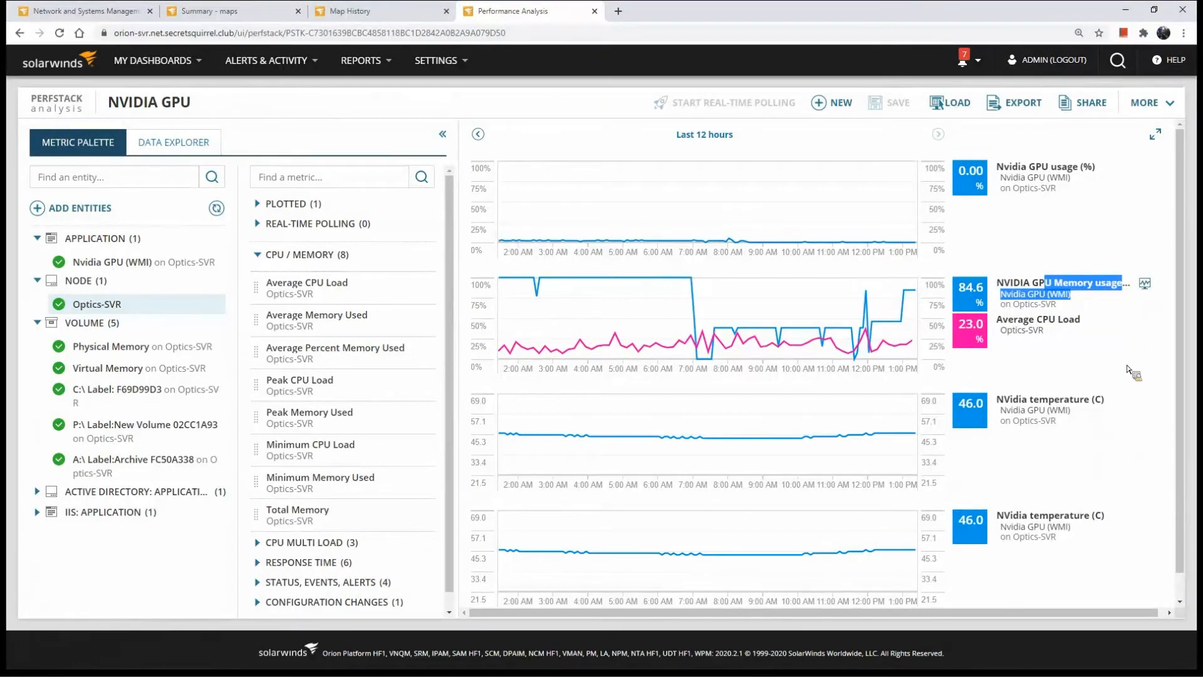
left_click(1151, 330)
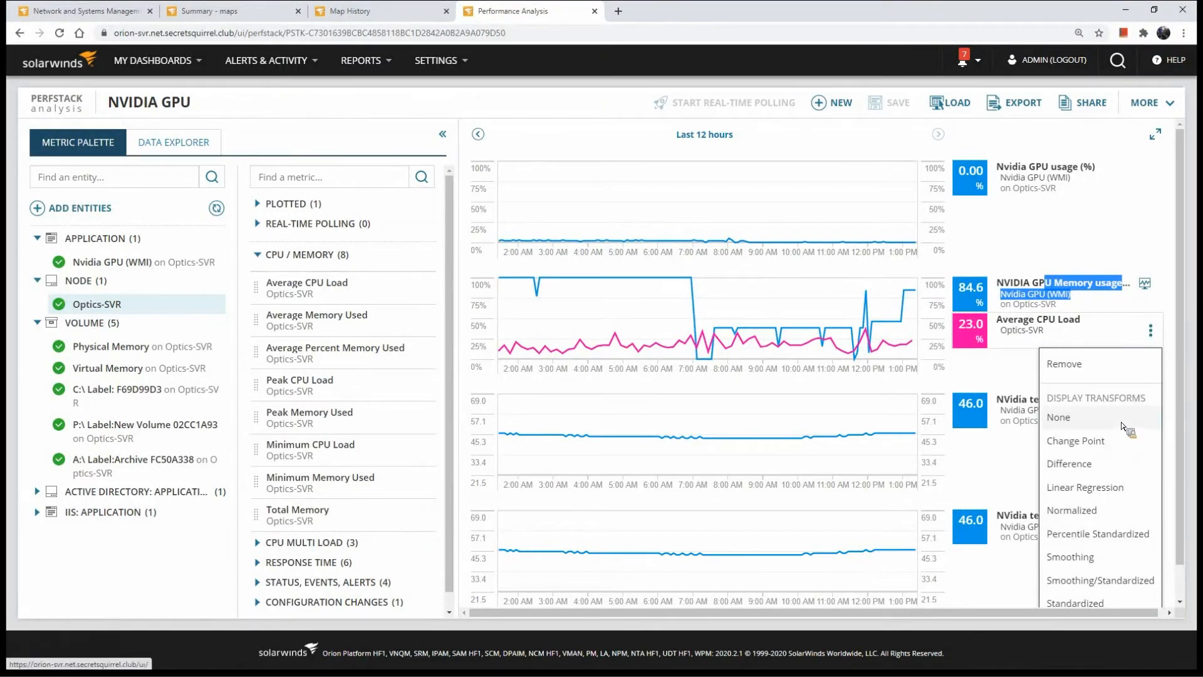
scroll(1125, 417, "down", 1)
left_click(858, 428)
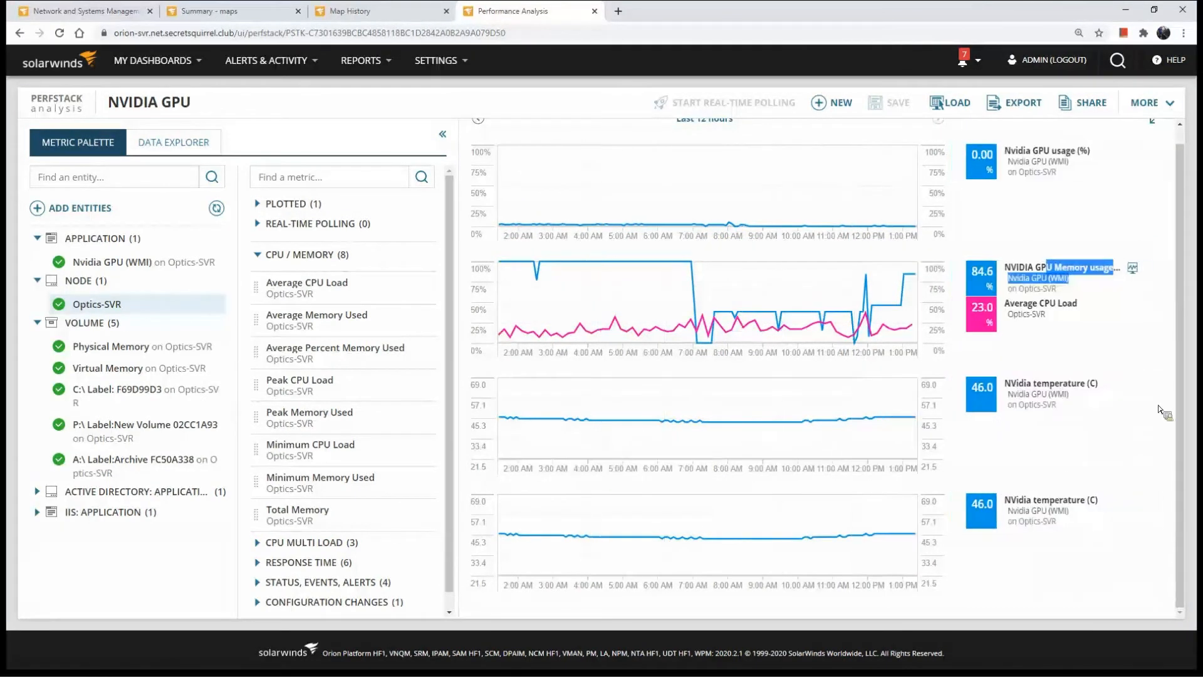
Try the Difference display transform on the upper NVidia temperature chart and replace it with Linear Regression
left_click(1150, 394)
left_click(1069, 528)
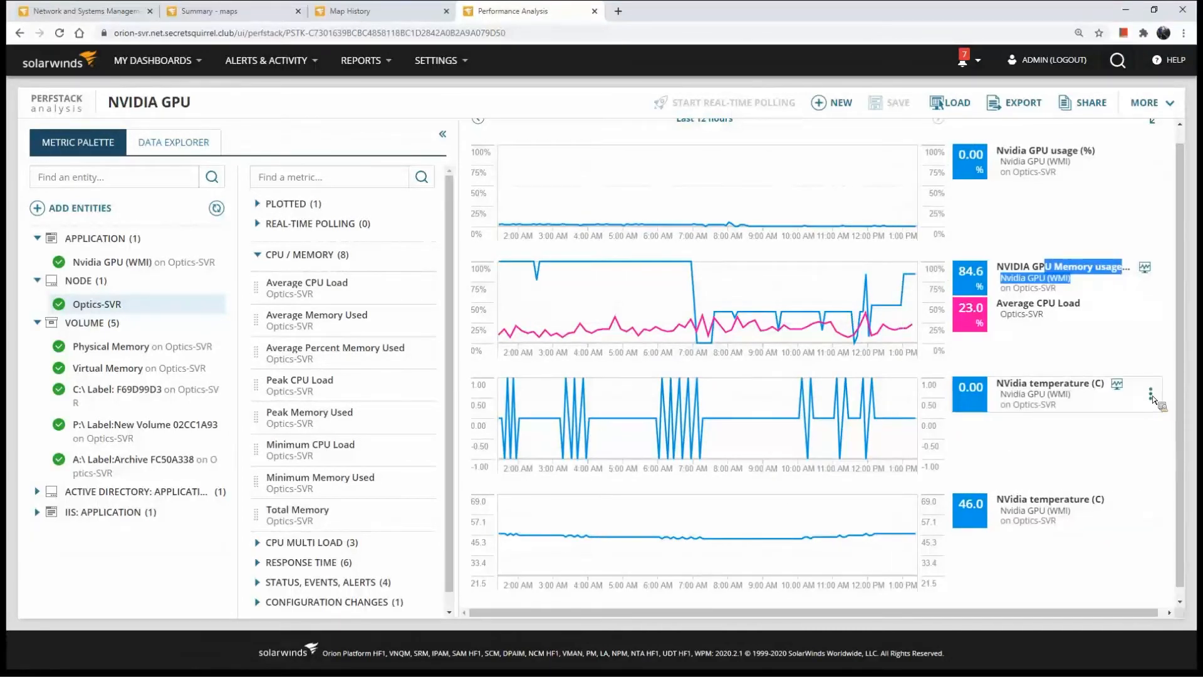
left_click(1152, 395)
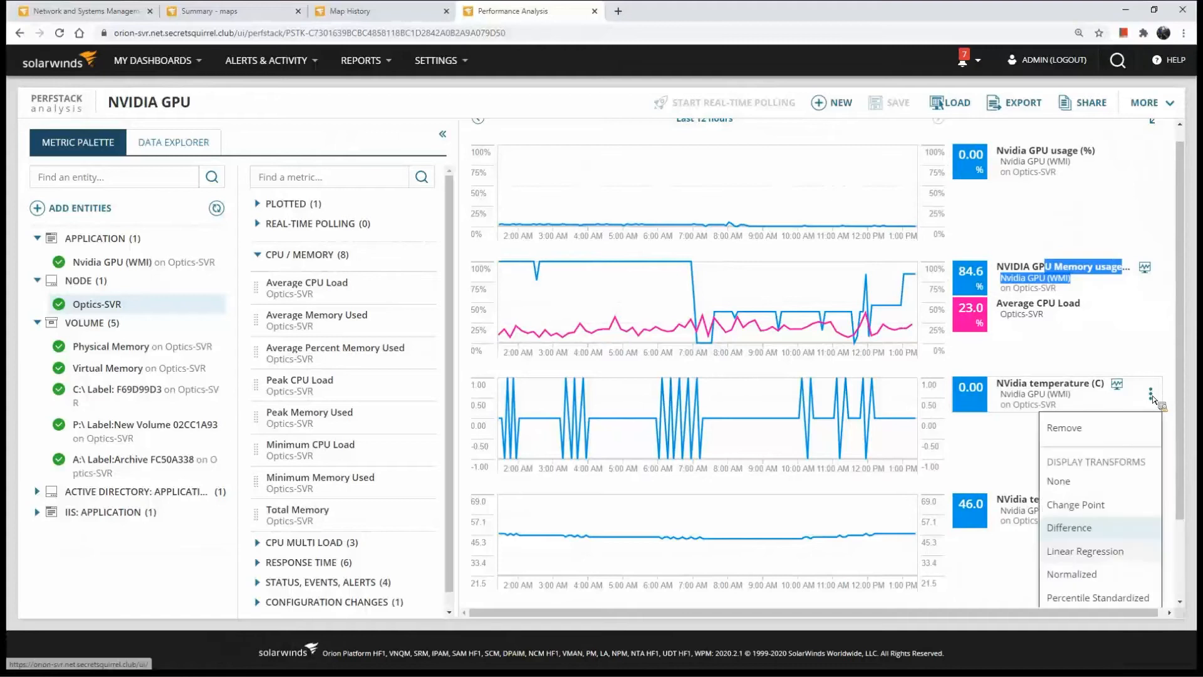
left_click(1122, 553)
left_click(1151, 394)
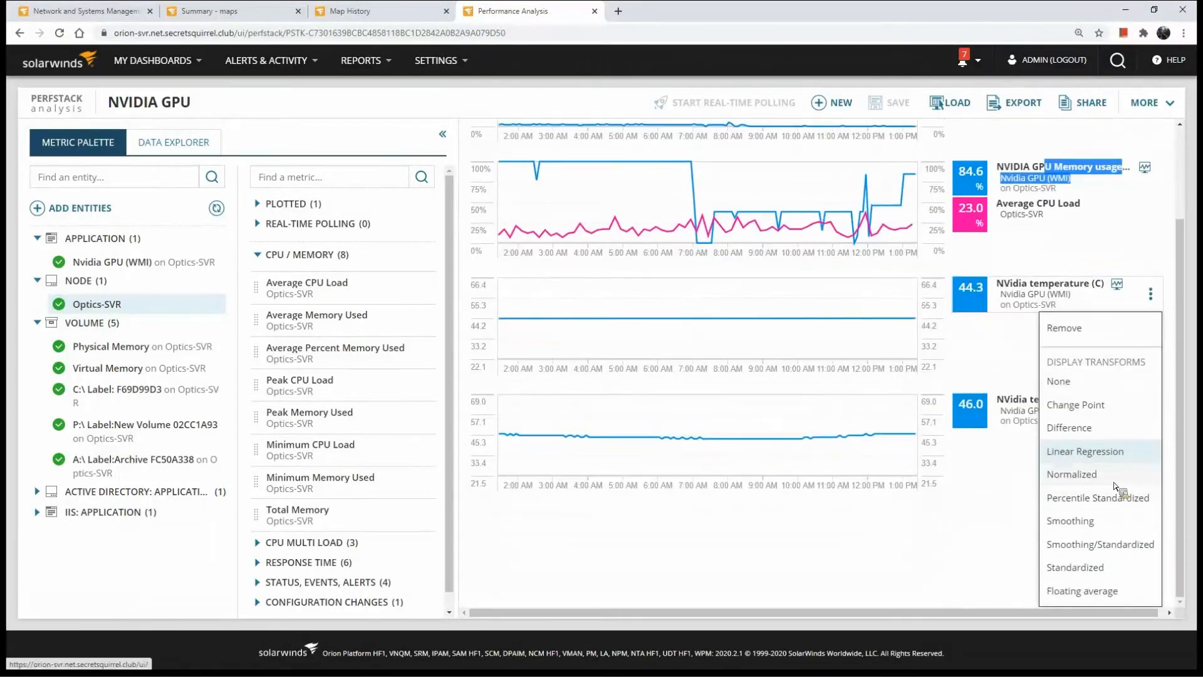
left_click(1151, 292)
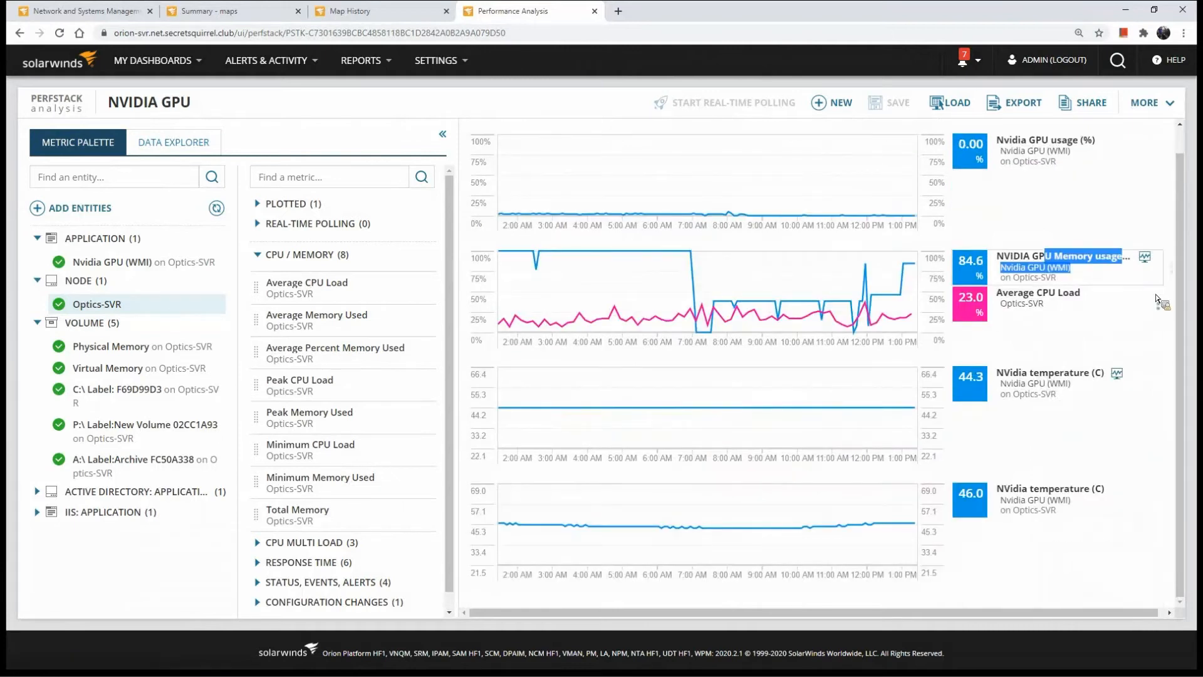
Apply the Floating average display transform to Average CPU Load and copy the project's share link
left_click(1150, 302)
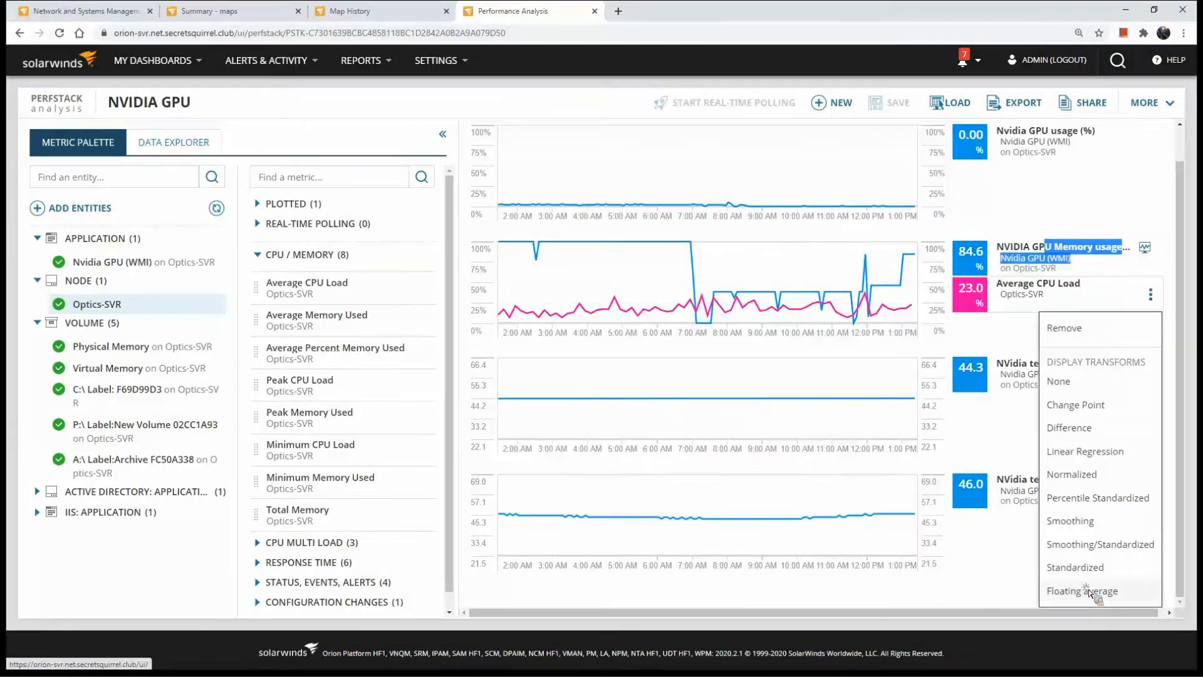
left_click(1089, 592)
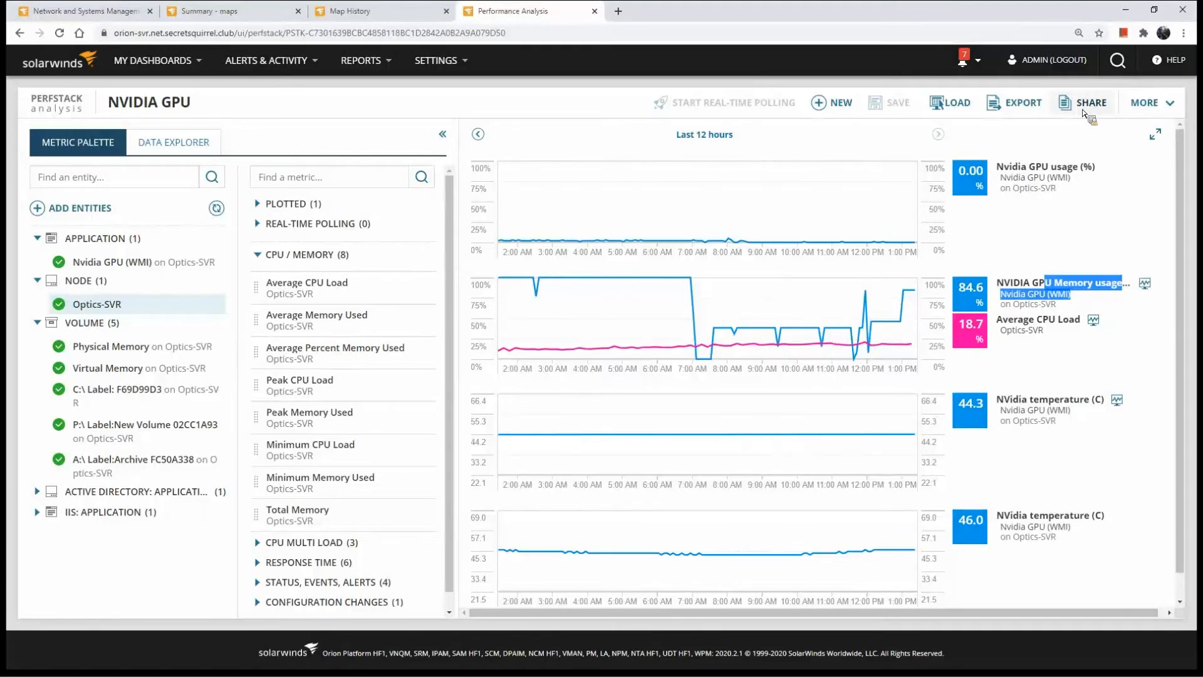
left_click(1083, 111)
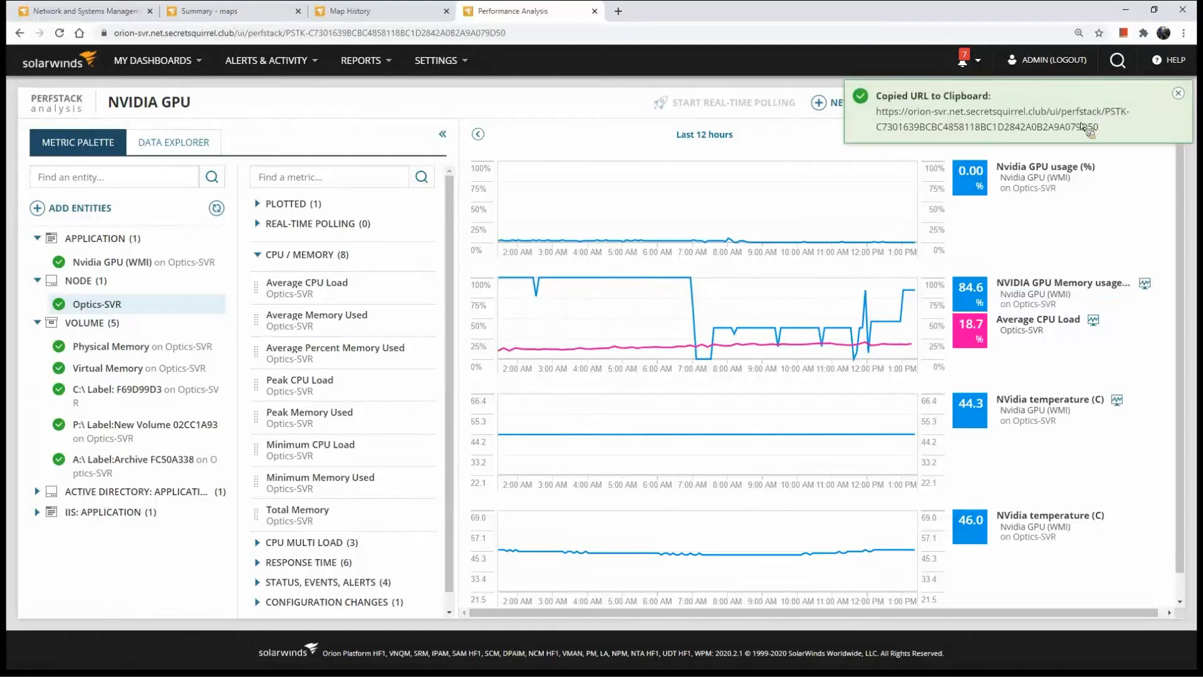
Highlight the copied project URL, switch to Discord to review the PiH20-SVR alert and its PerfStack link, and return to the browser
left_click_drag(1100, 127, 881, 113)
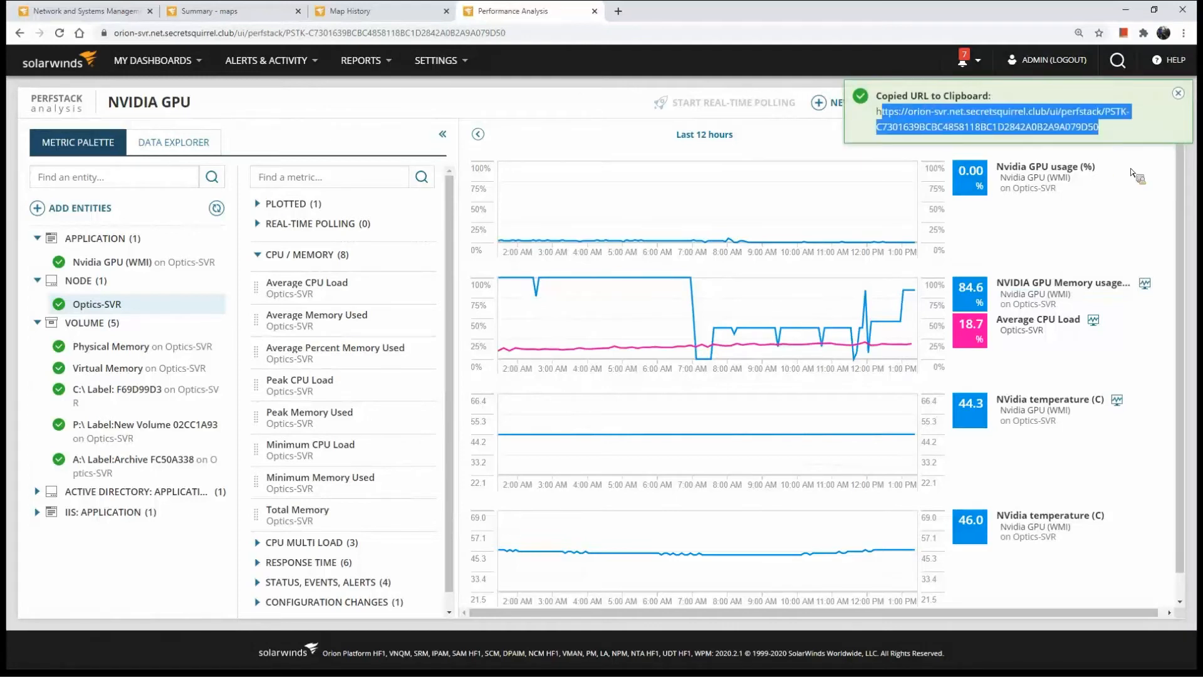
key("alt+Tab")
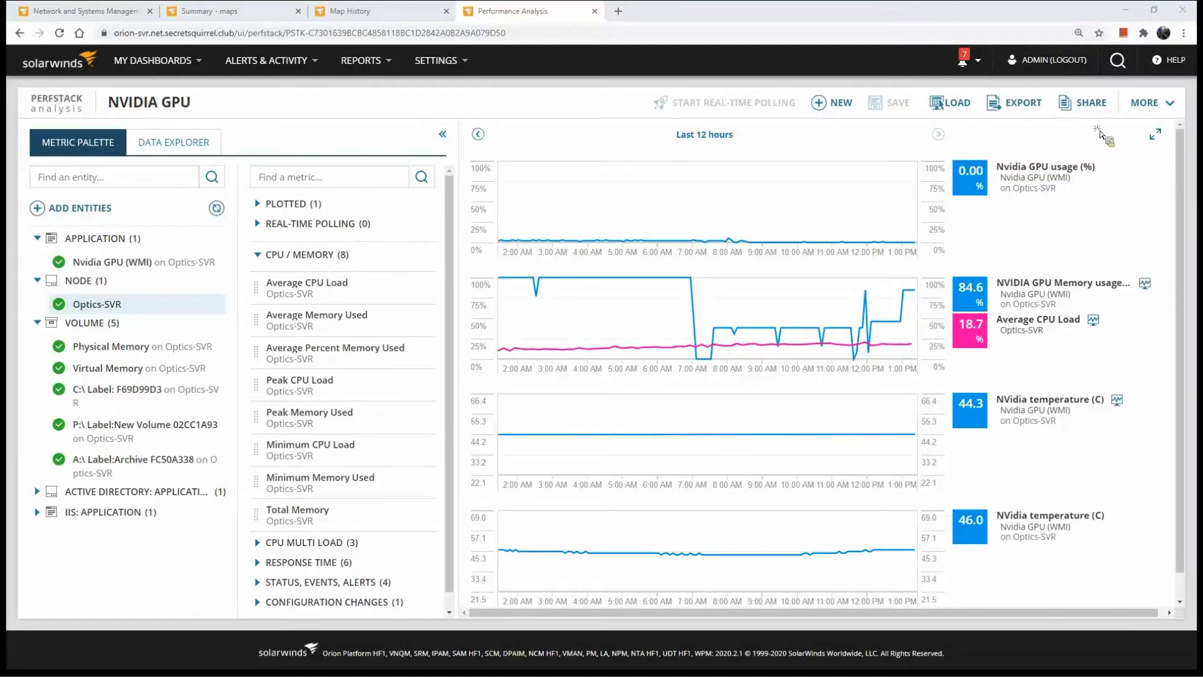
key("alt+Tab")
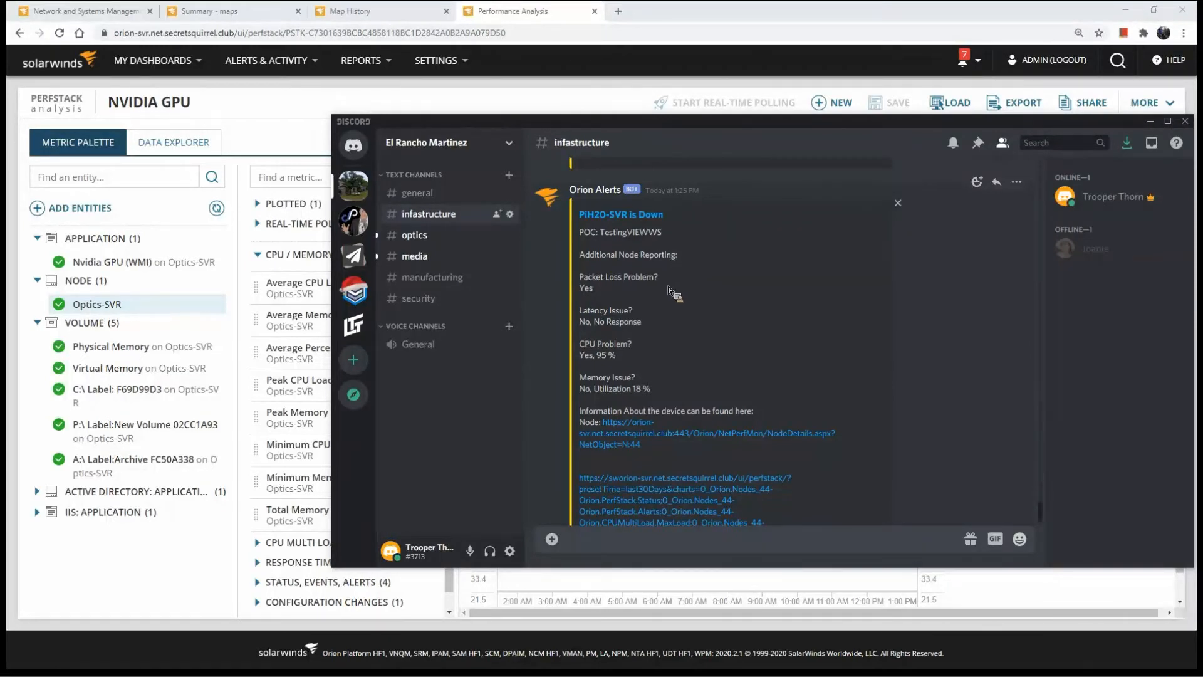
scroll(668, 289, "down", 2)
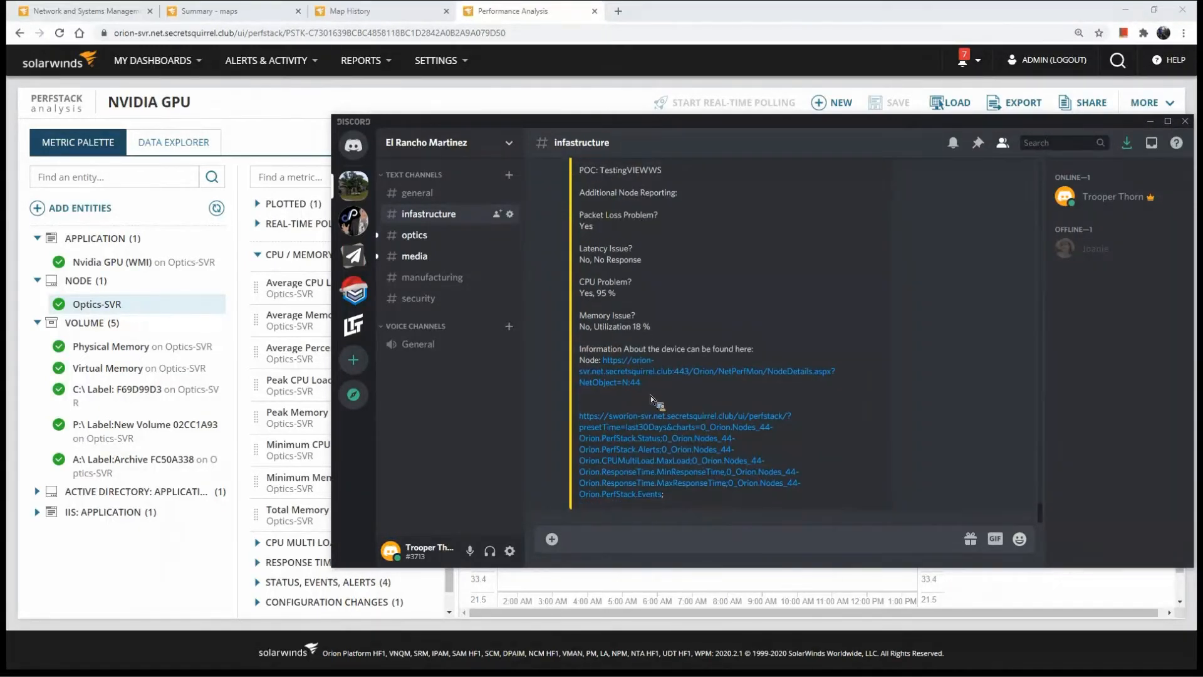
right_click(654, 450)
key("Escape")
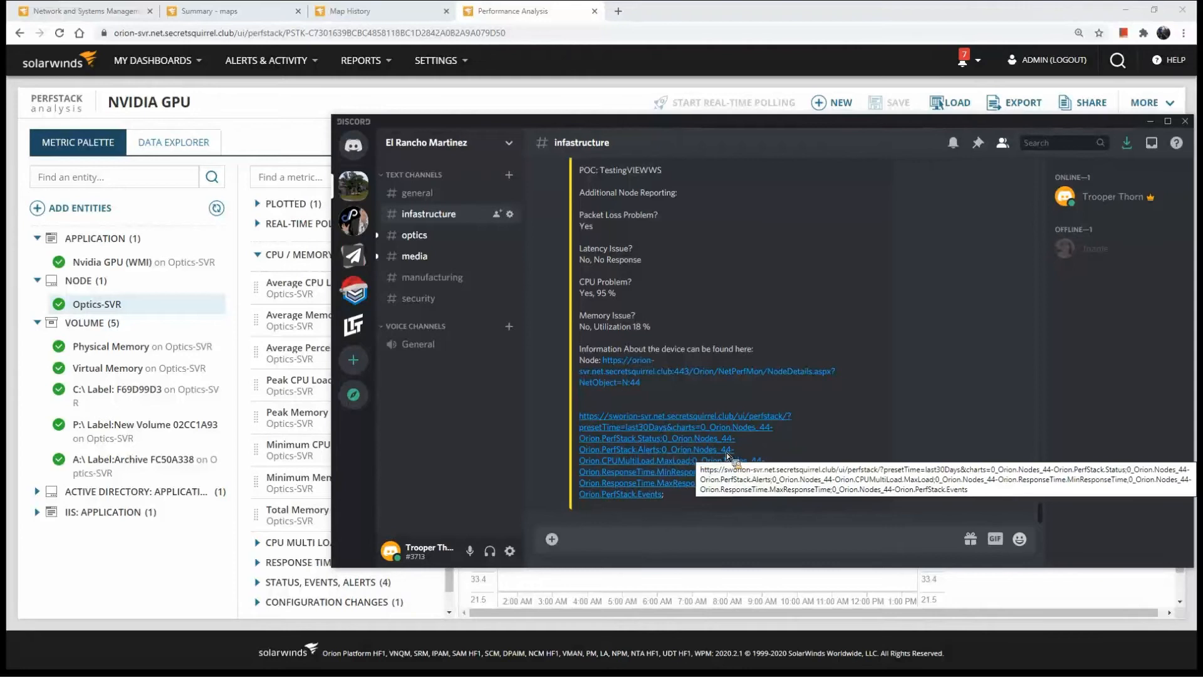
left_click(269, 132)
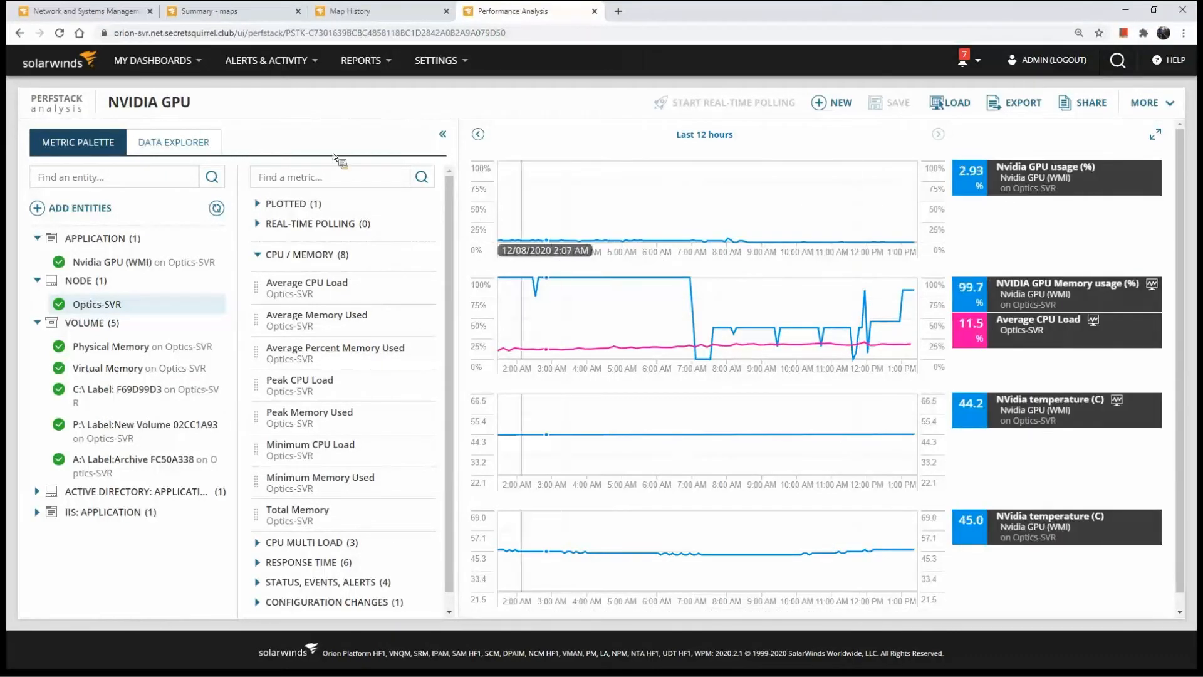
Open the CIO Connectivity map from Orion Maps and inspect the members of its Network Infastructure and DNS groups
left_click(179, 58)
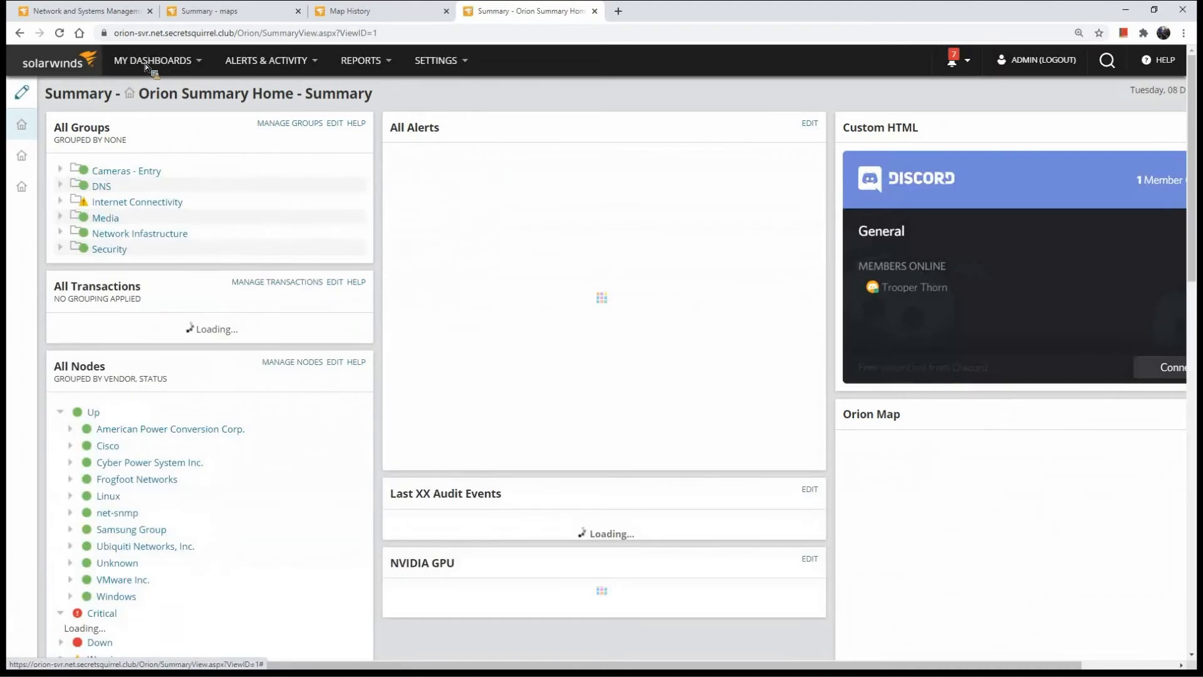
mouse_move(145, 63)
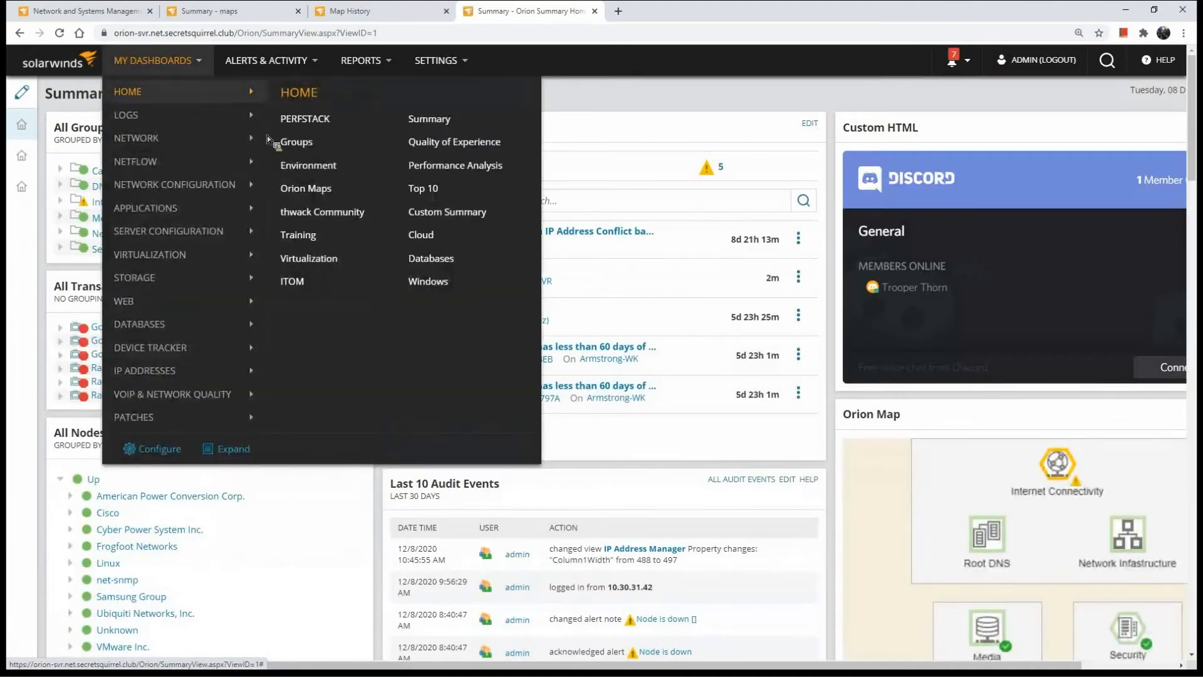
left_click(310, 187)
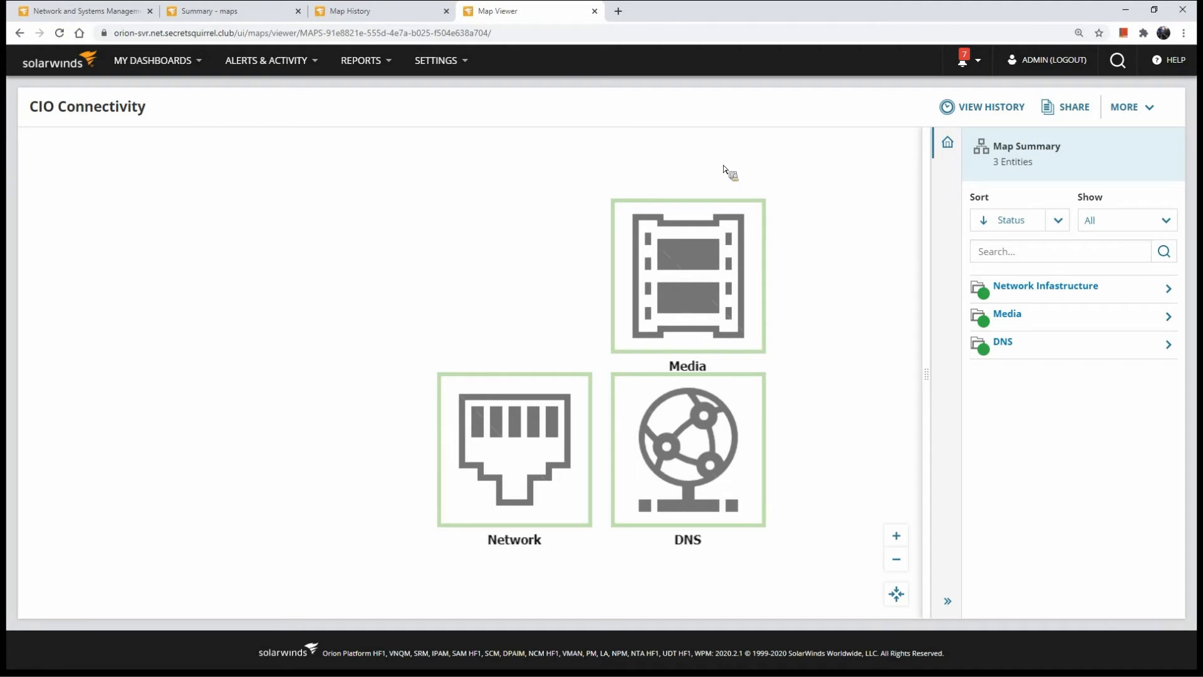
left_click(1167, 295)
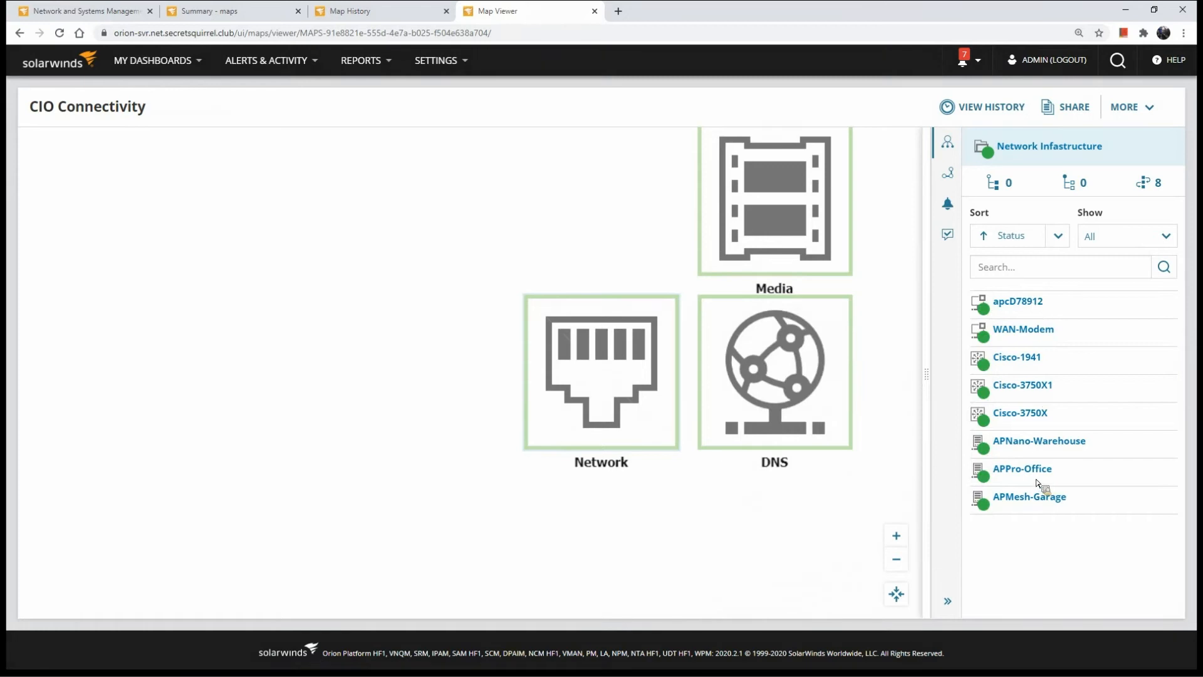
left_click(808, 378)
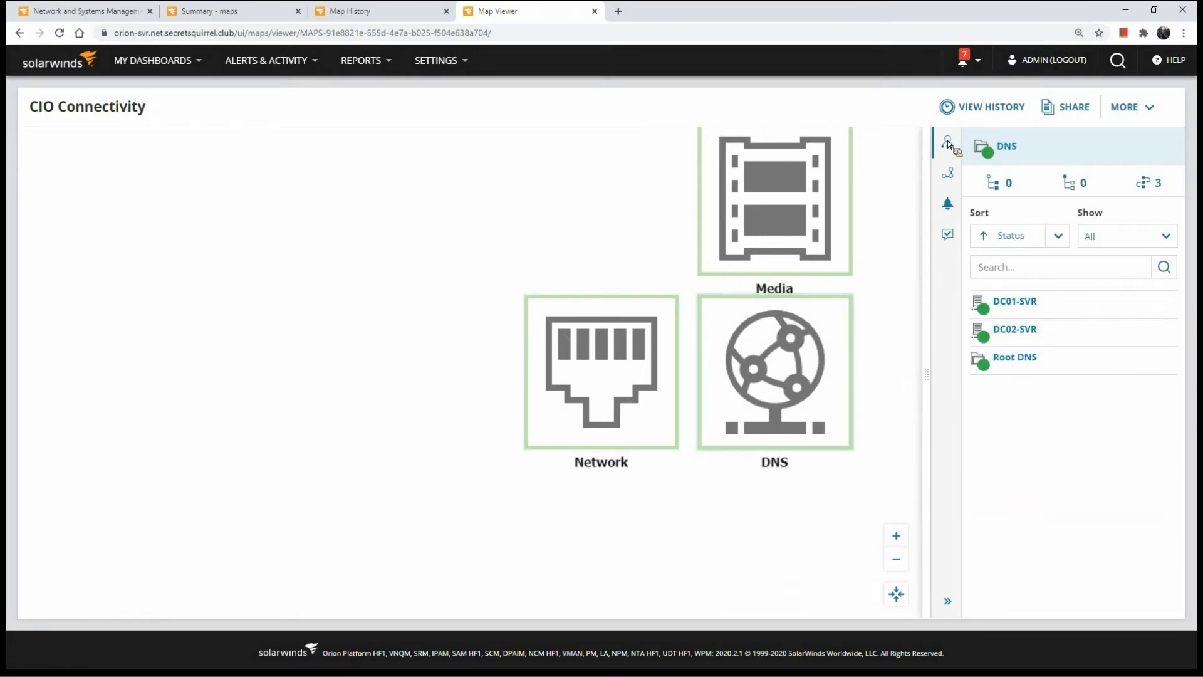
Return to the maps list and open the Network Topology map for editing
left_click(20, 33)
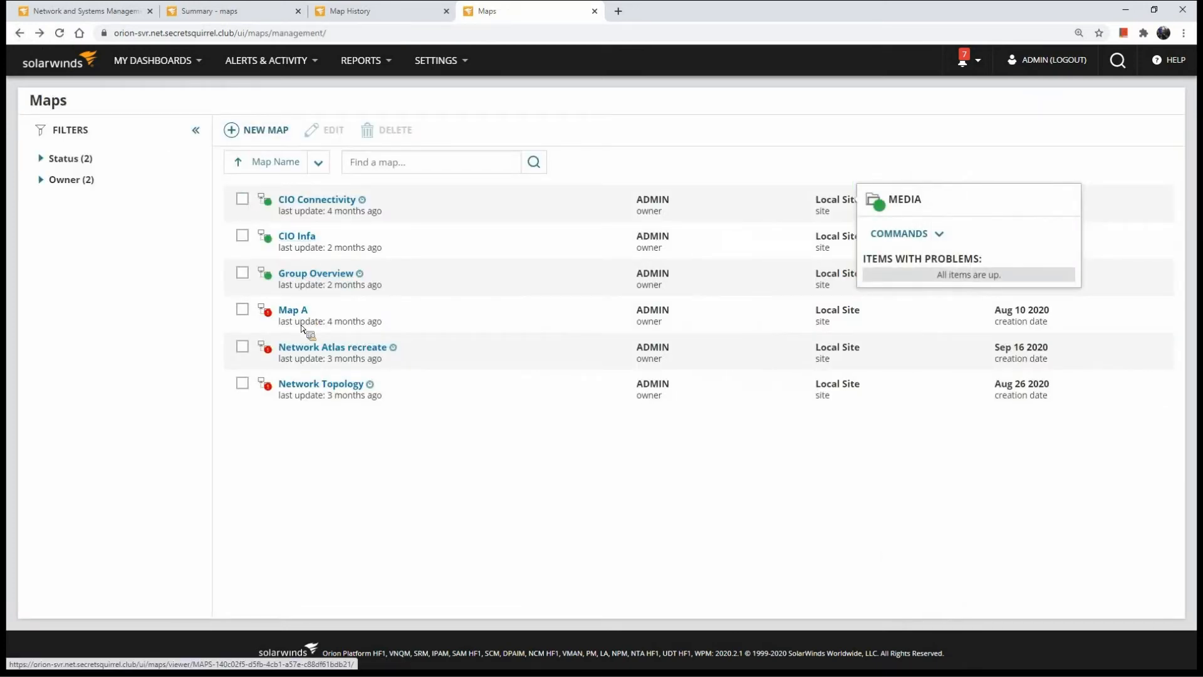
left_click(310, 387)
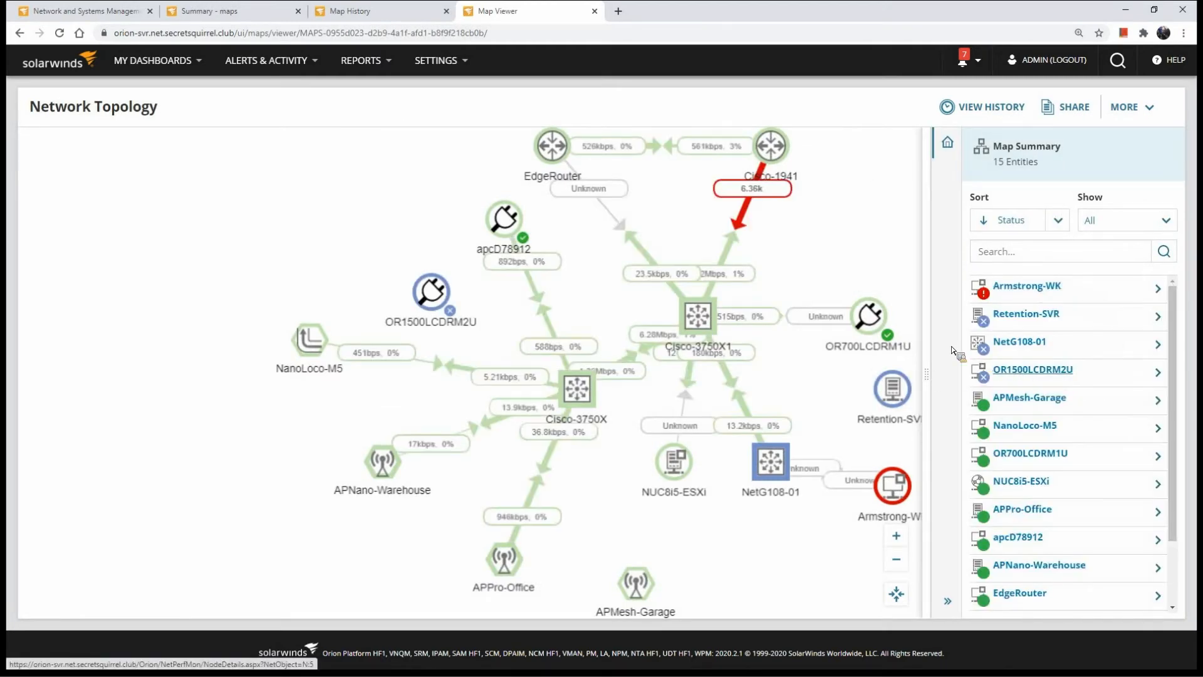
left_click(1125, 108)
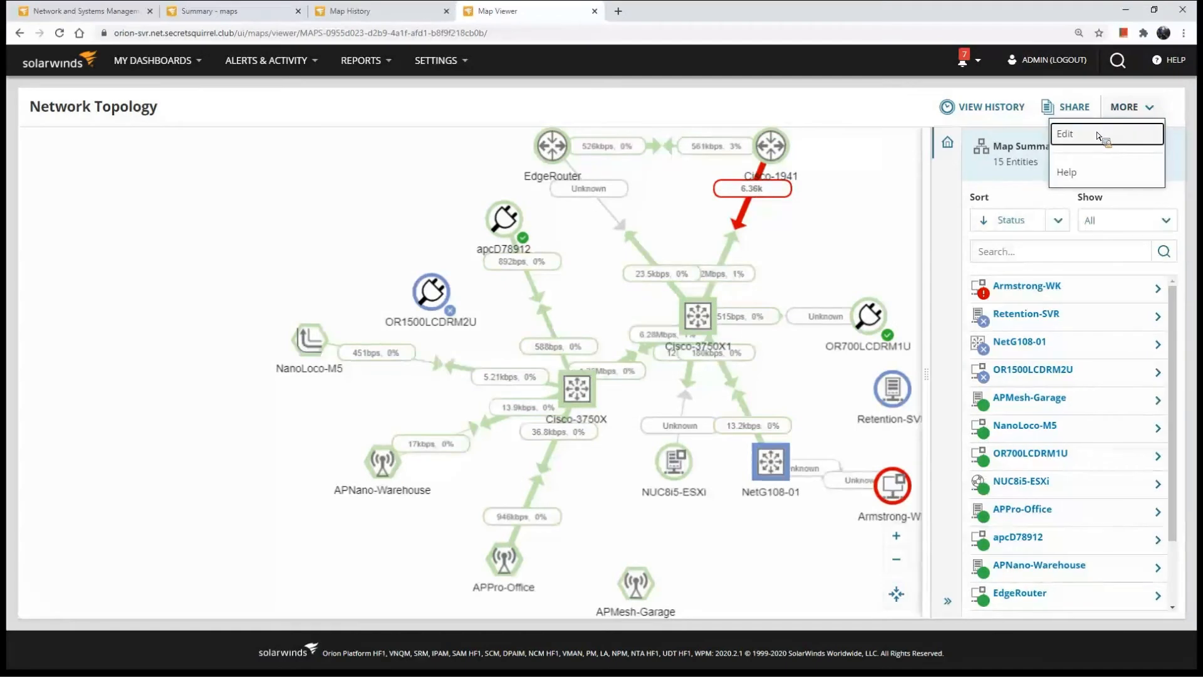
left_click(1101, 135)
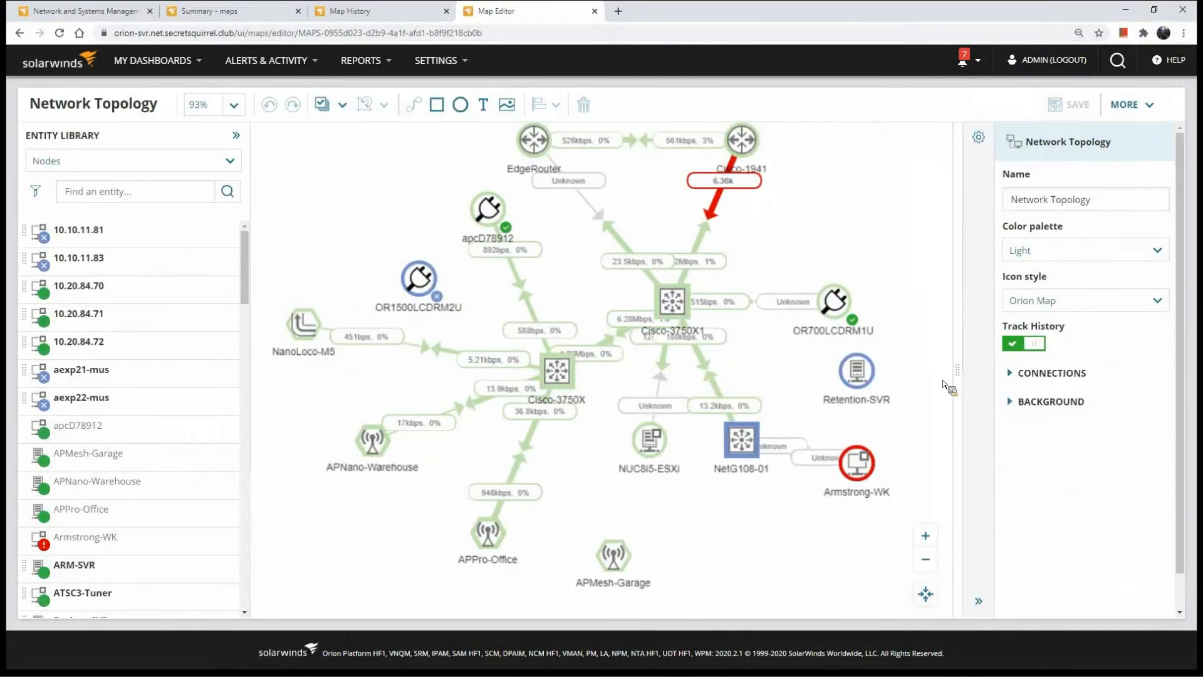
Try the Status only (icons) icon style on the Network Topology map and switch it back to Orion Map
left_click(1079, 32)
left_click(1066, 250)
left_click(1060, 306)
left_click(1073, 254)
left_click(1064, 311)
left_click(1063, 304)
left_click(1063, 350)
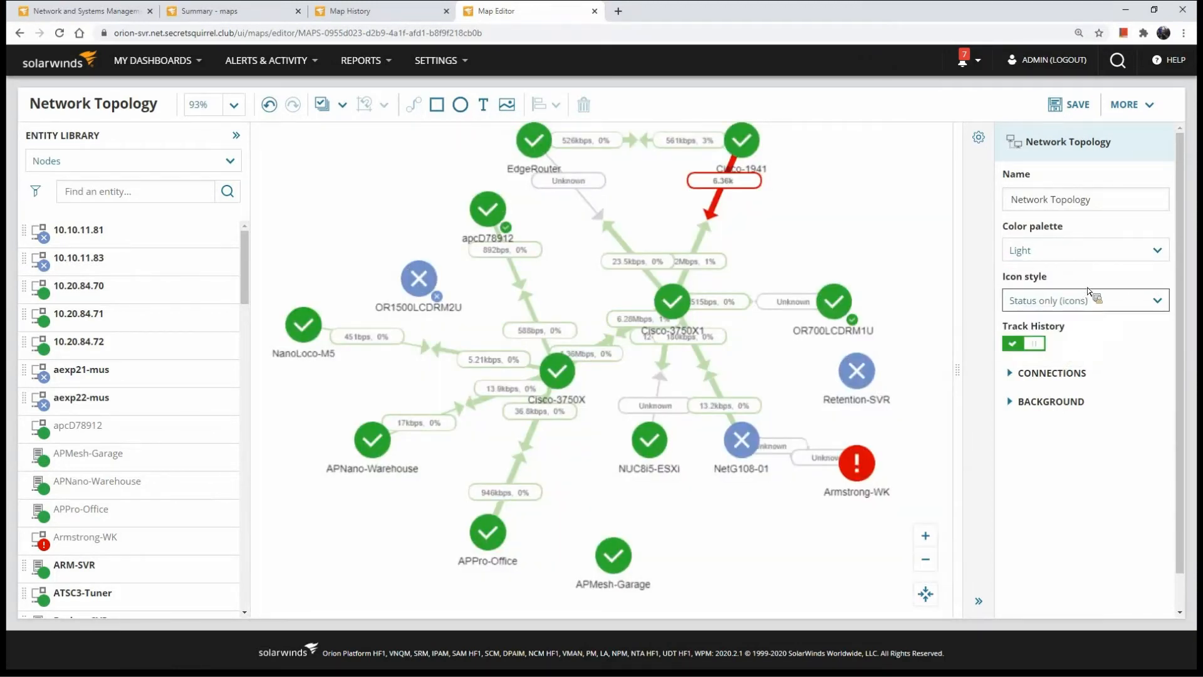
left_click(1111, 300)
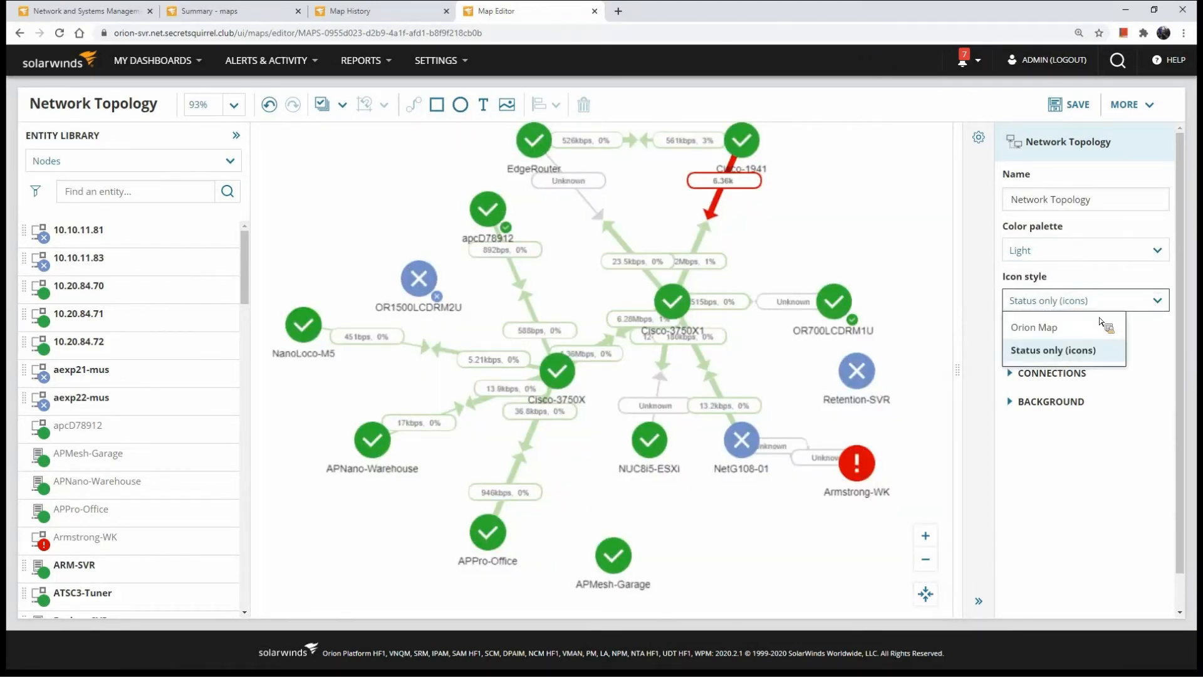
left_click(1068, 327)
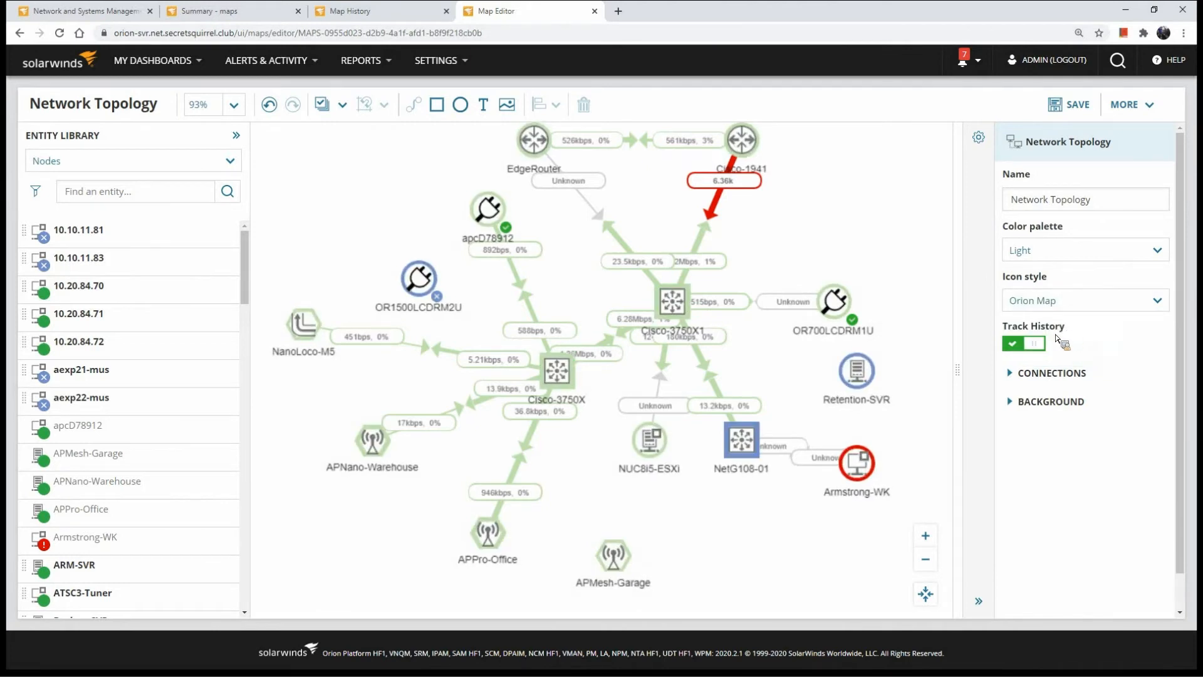
Select the Cisco-1941 node and review its size and position, text and icon settings, including the available icon library
left_click(751, 149)
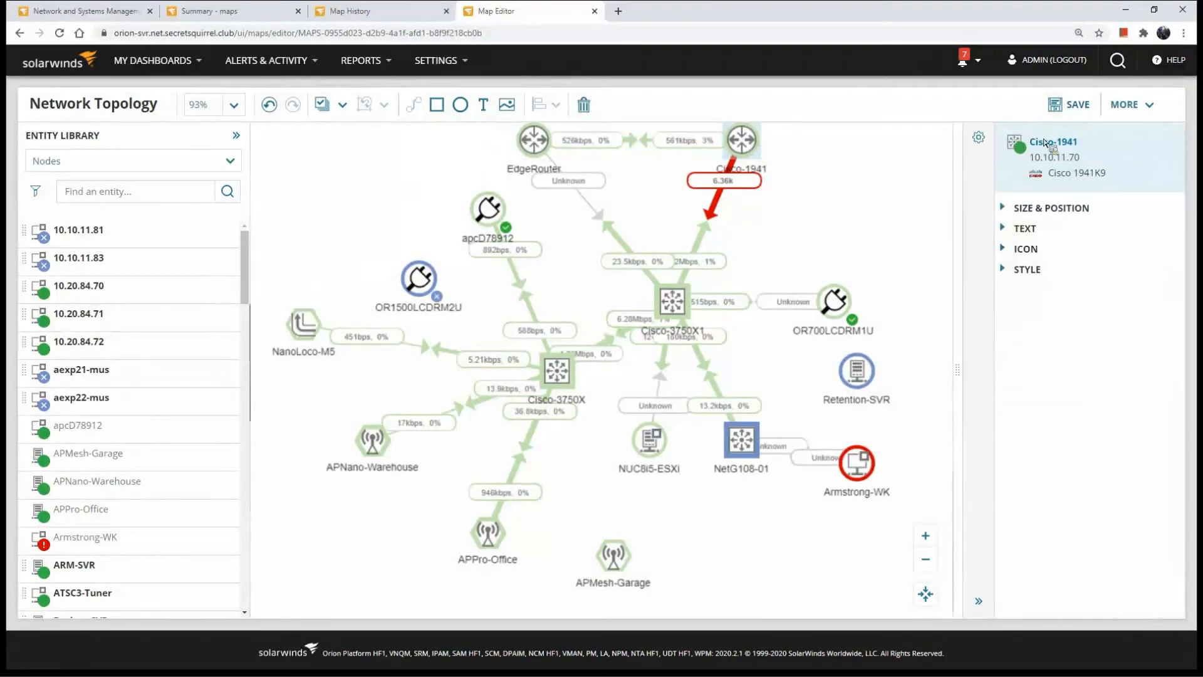
left_click(1035, 209)
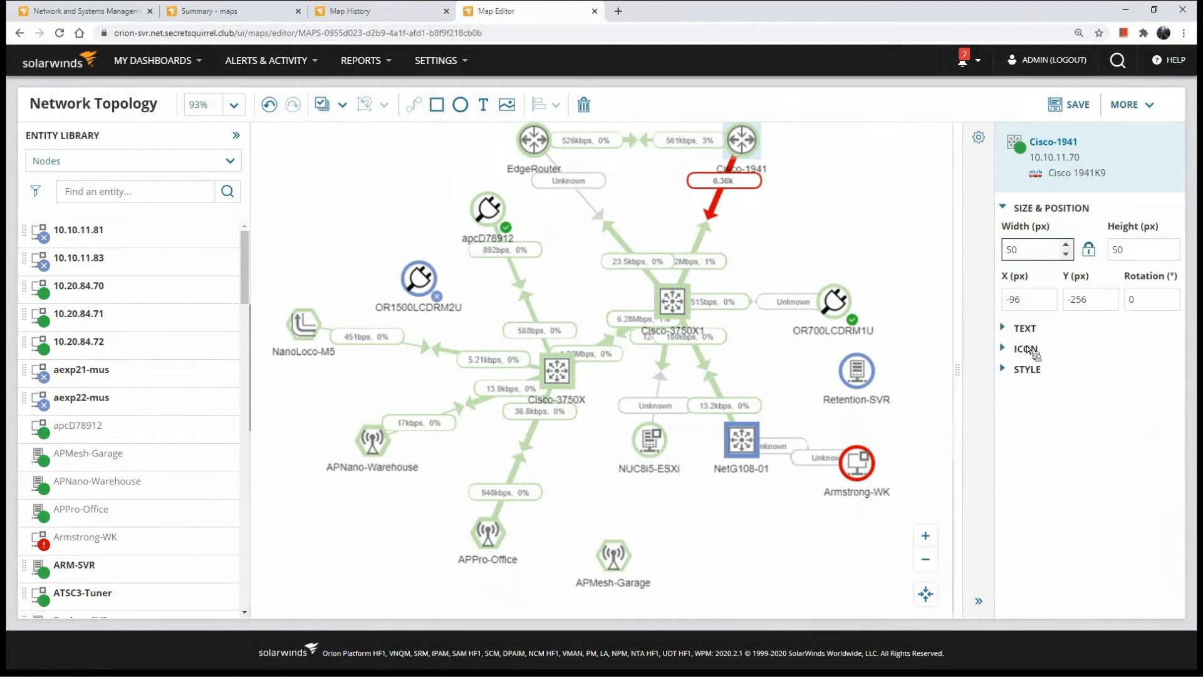
left_click(1025, 328)
scroll(1033, 589, "down", 1)
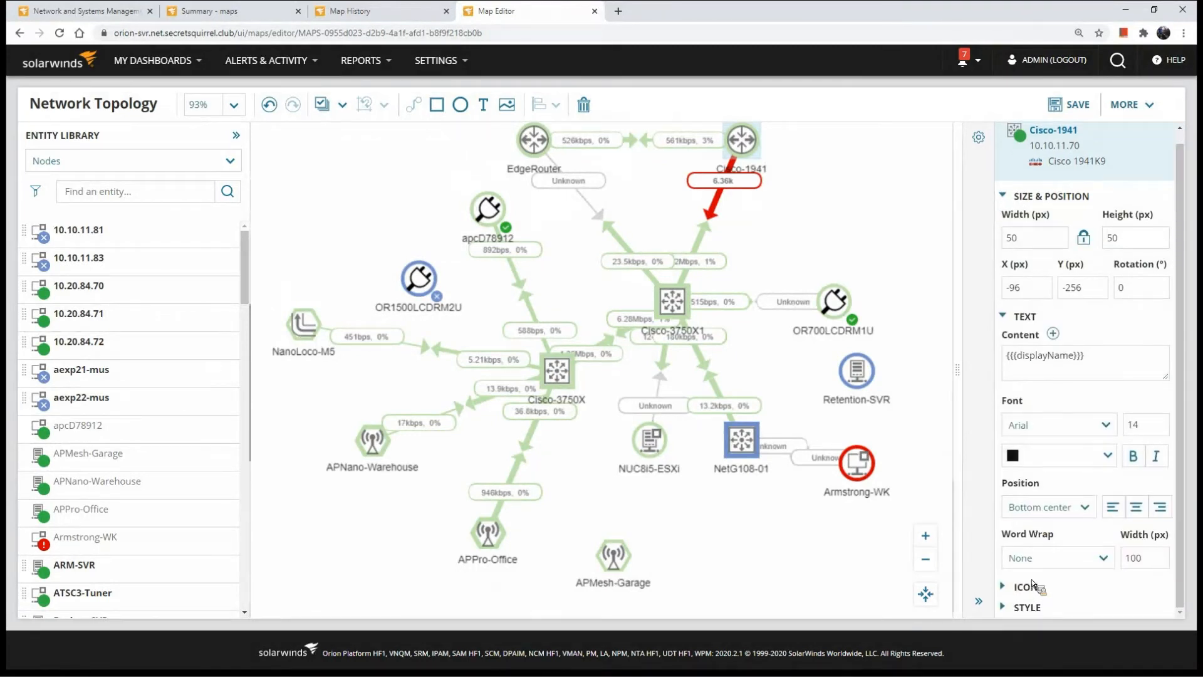
left_click(1032, 580)
scroll(1041, 564, "down", 3)
left_click(1055, 471)
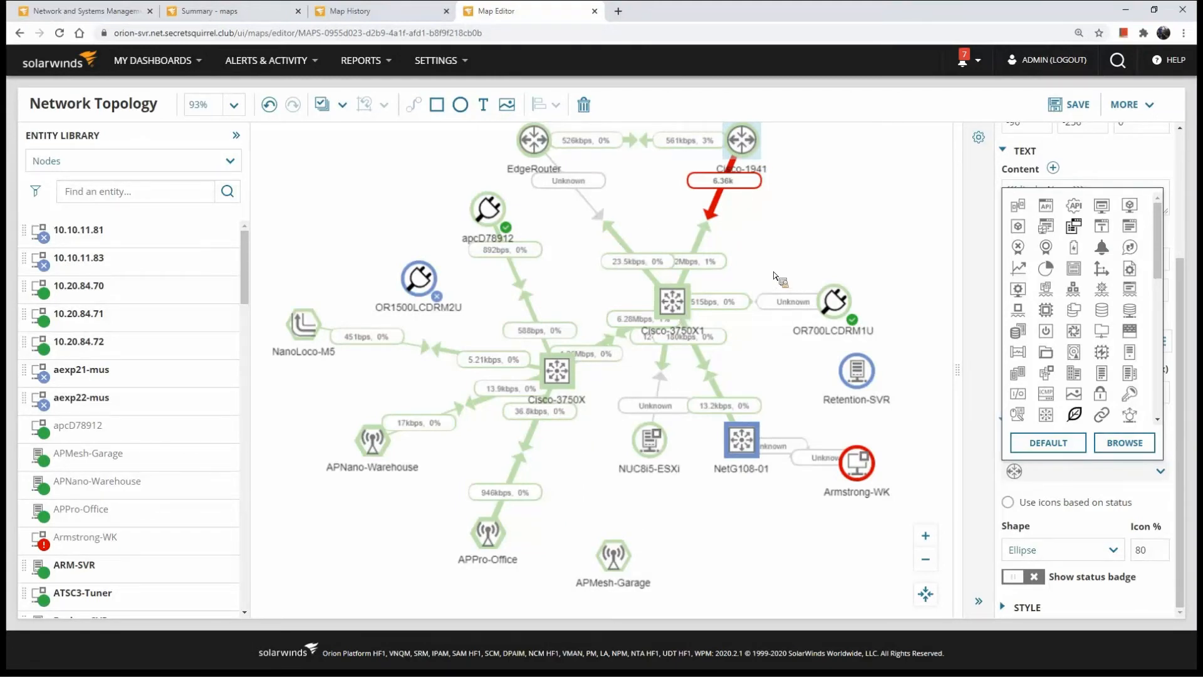
Try showing the status badge on the Cisco-1941 node and turn it off again
left_click(1031, 577)
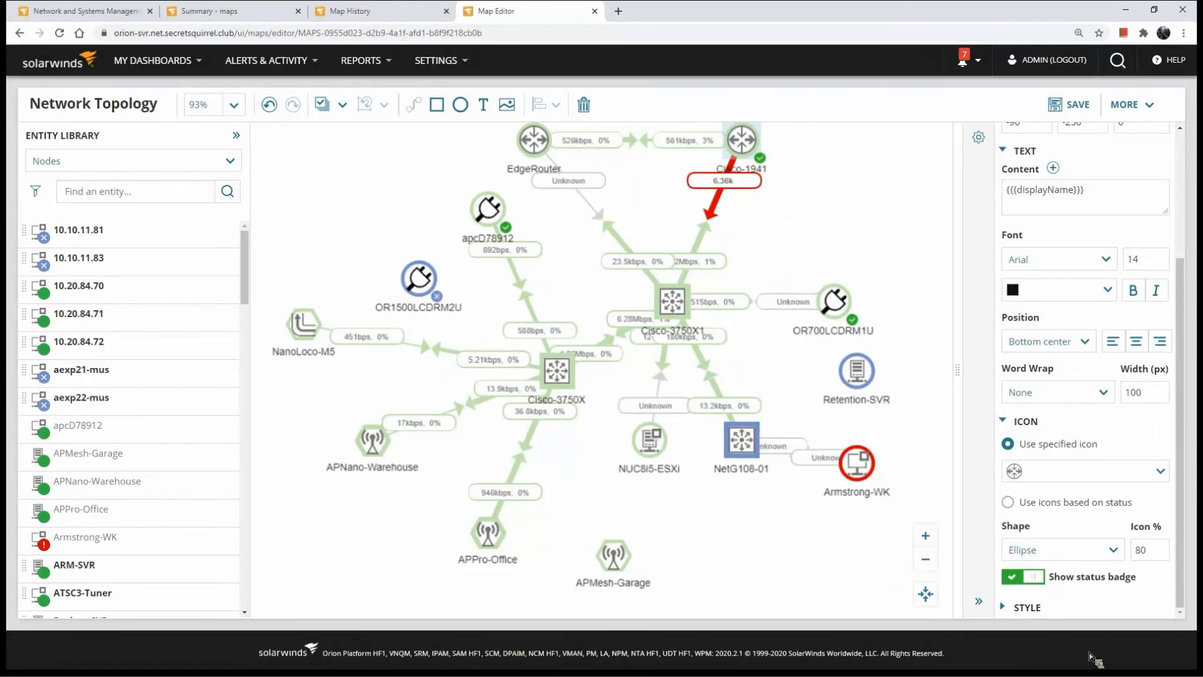
left_click(1028, 577)
left_click(1083, 207)
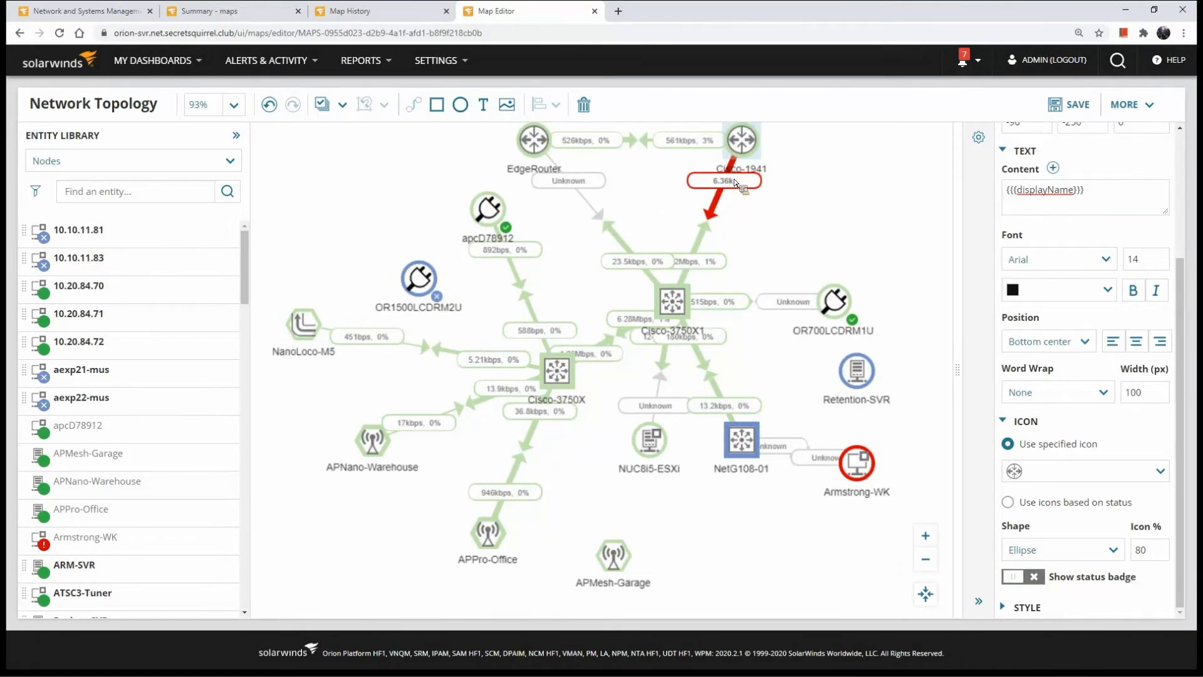
Select EdgeRouter, Cisco-1941, Cisco-3750X1 and Cisco-3750X, and insert the CPU Load property into their label text
left_click(836, 302)
left_click(742, 148)
left_click(560, 376, "ctrl")
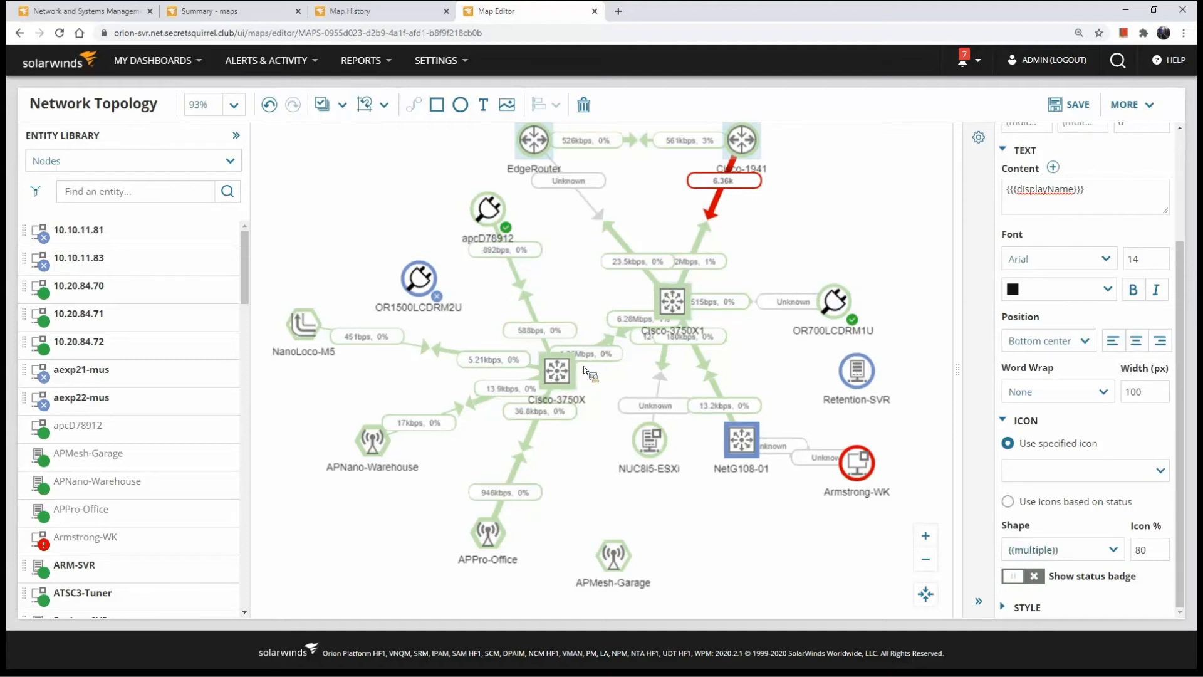
scroll(1103, 358, "up", 3)
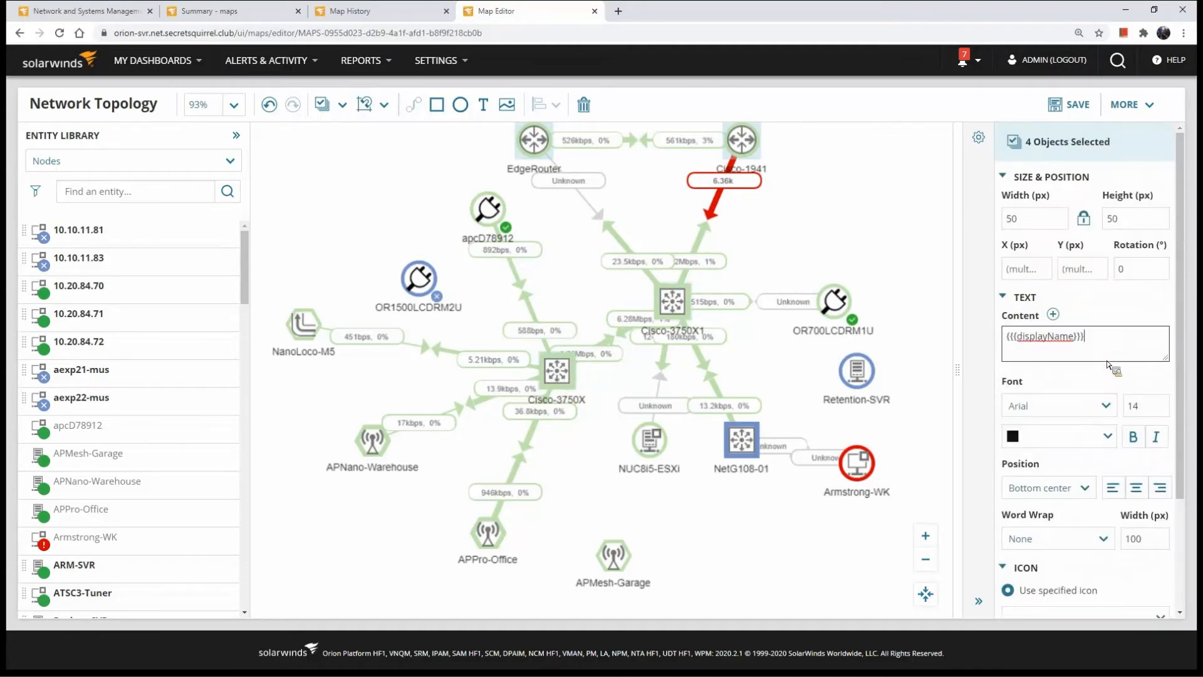
left_click(1053, 314)
left_click(697, 198)
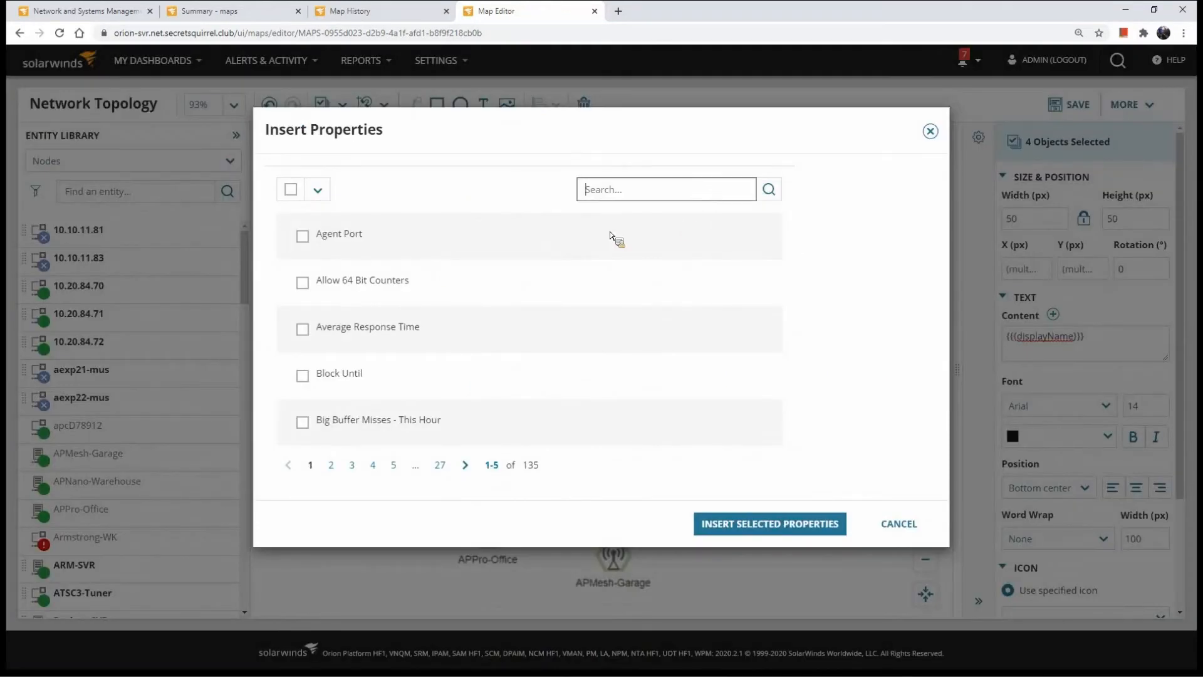
type("cpu")
left_click(303, 283)
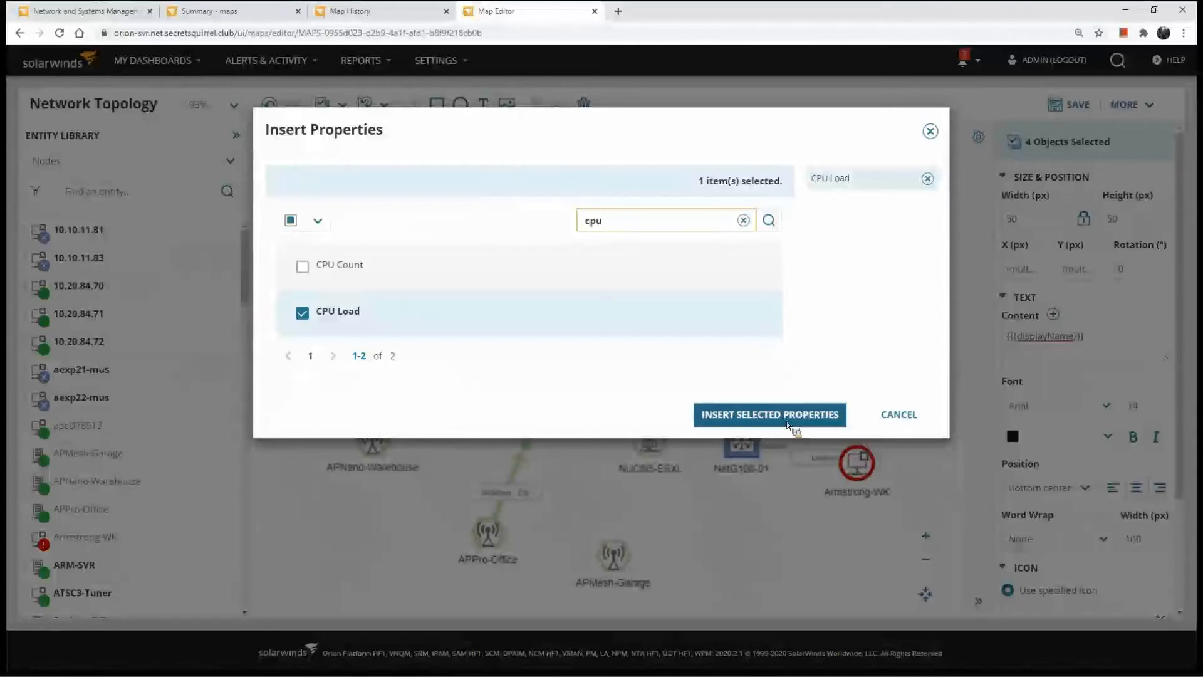
left_click(769, 414)
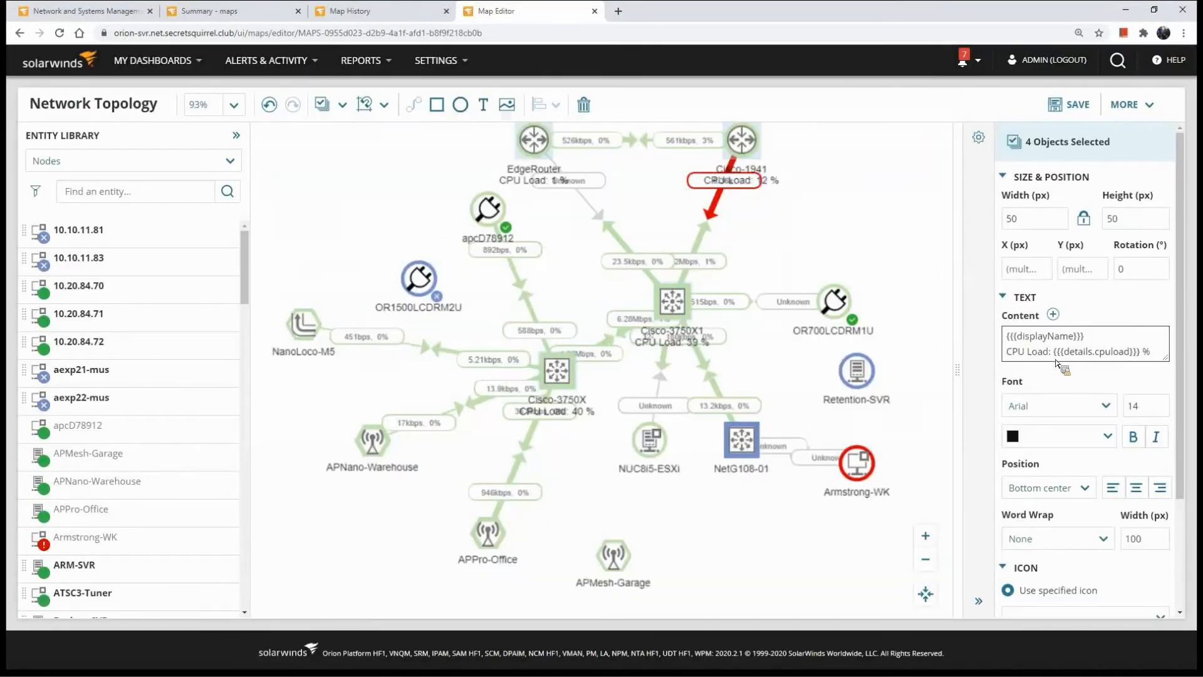
Examine the CPU Load caption, variable and percent sign in the label content of the four selected nodes
left_click_drag(1053, 352, 1145, 351)
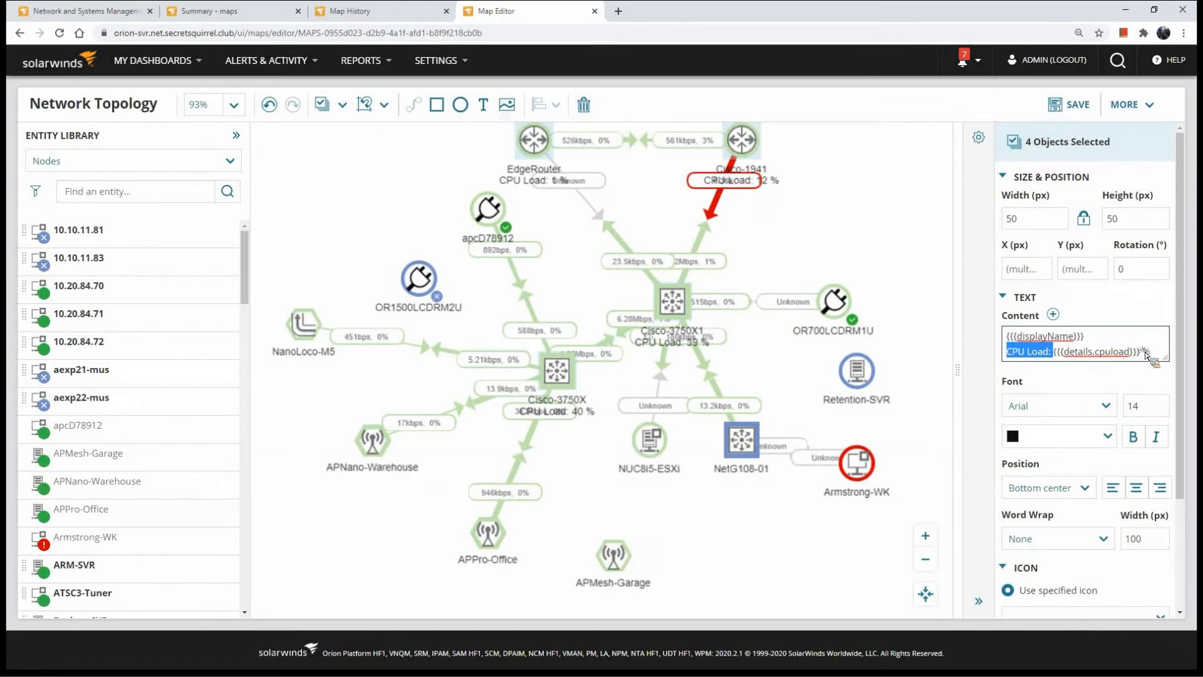
double_click(1146, 353)
left_click(1044, 353)
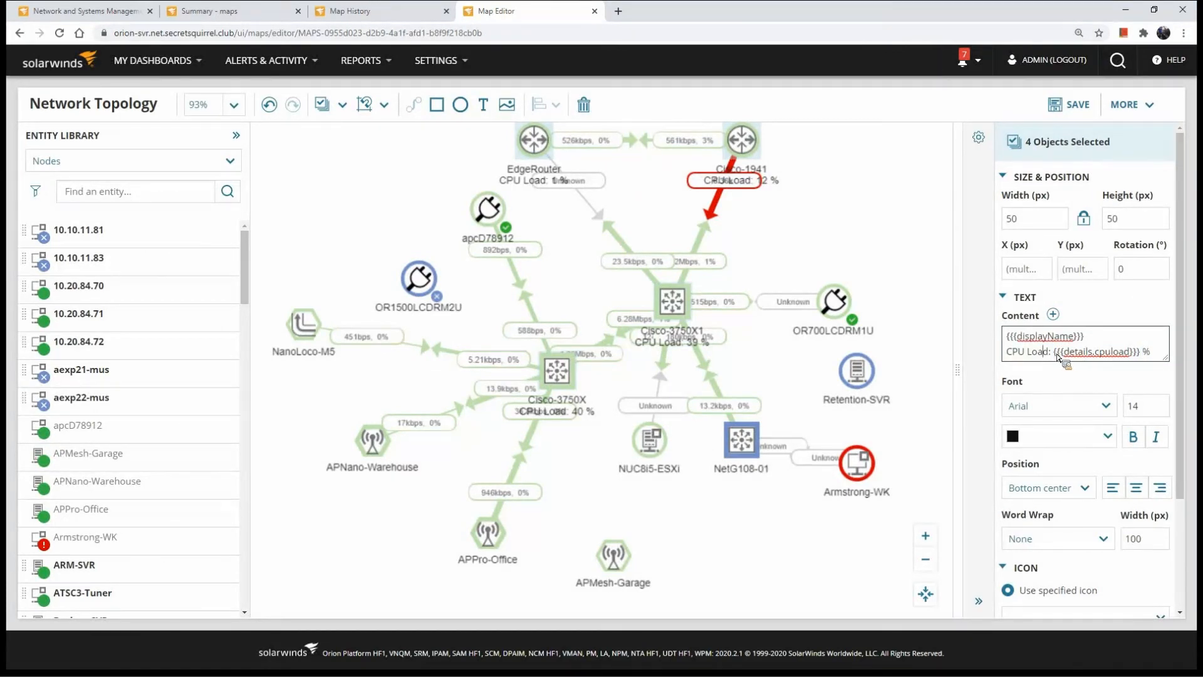
left_click_drag(1010, 353, 1105, 354)
left_click(799, 205)
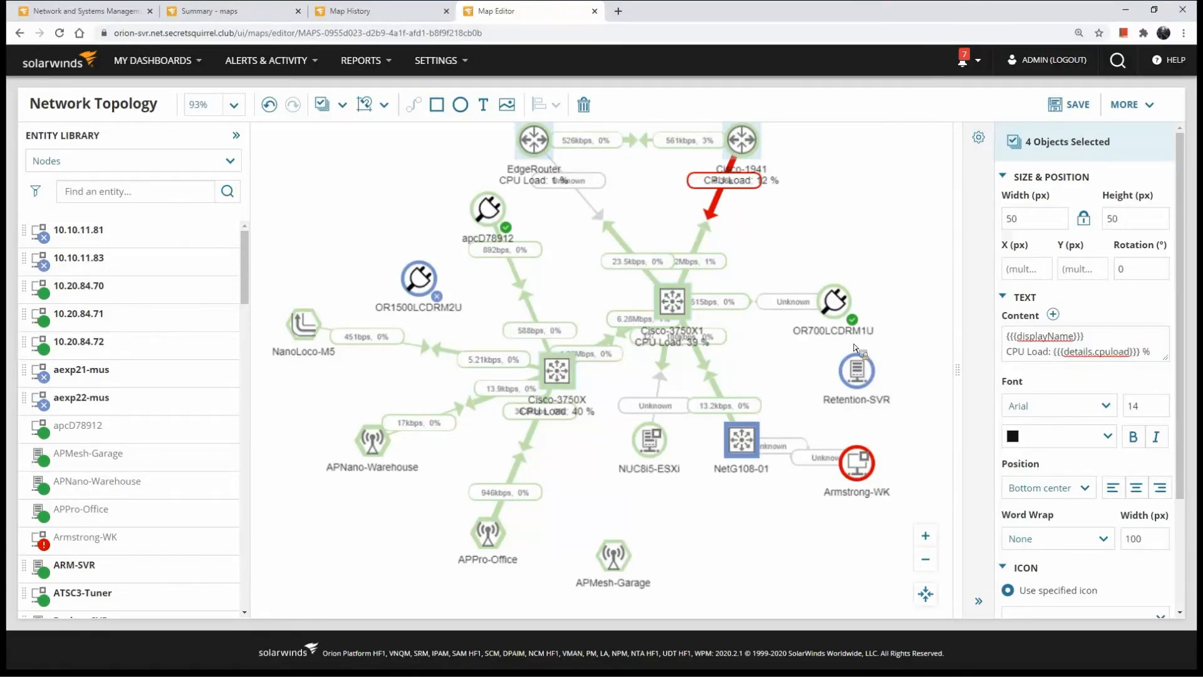
left_click(1032, 338)
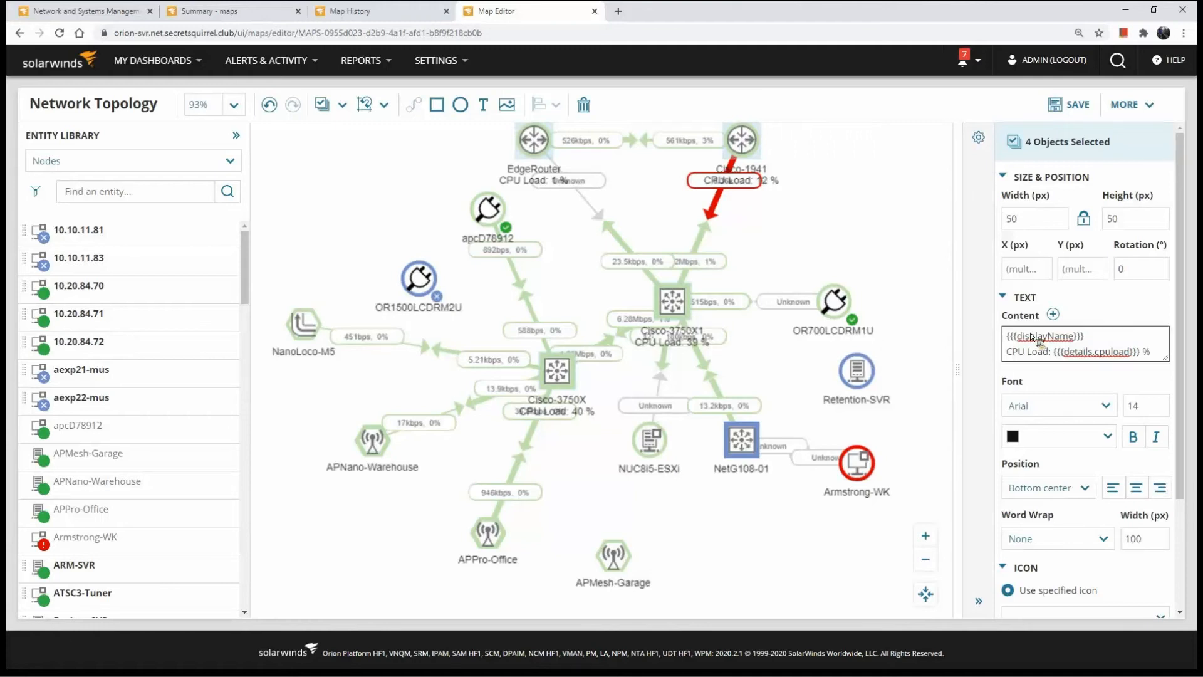
Place the four selected nodes' labels at Top center, switch them to Middle right and set word wrap to Wrap To Fit
left_click(1074, 499)
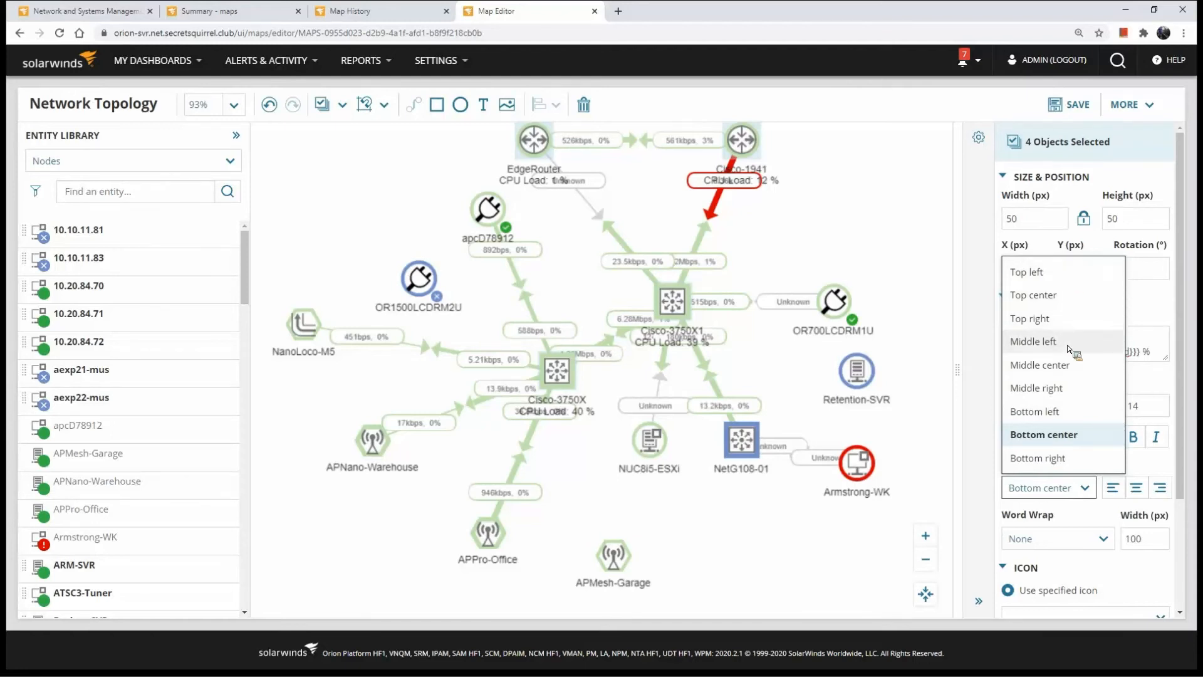
left_click(1059, 298)
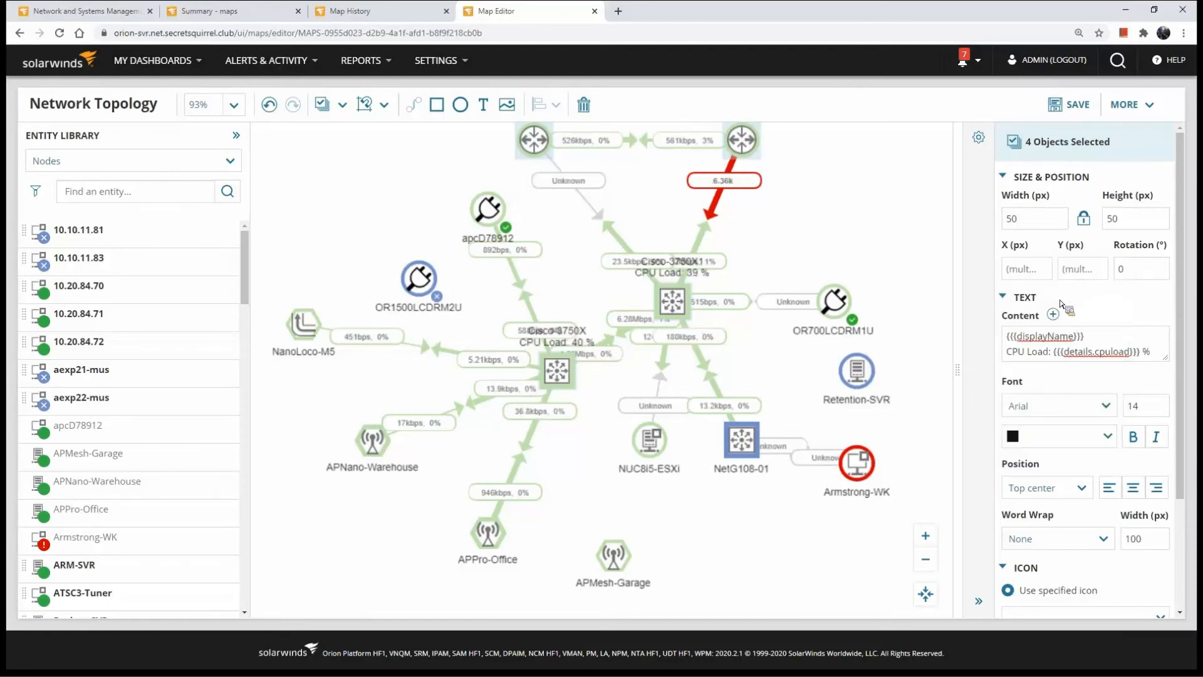
left_click(1066, 489)
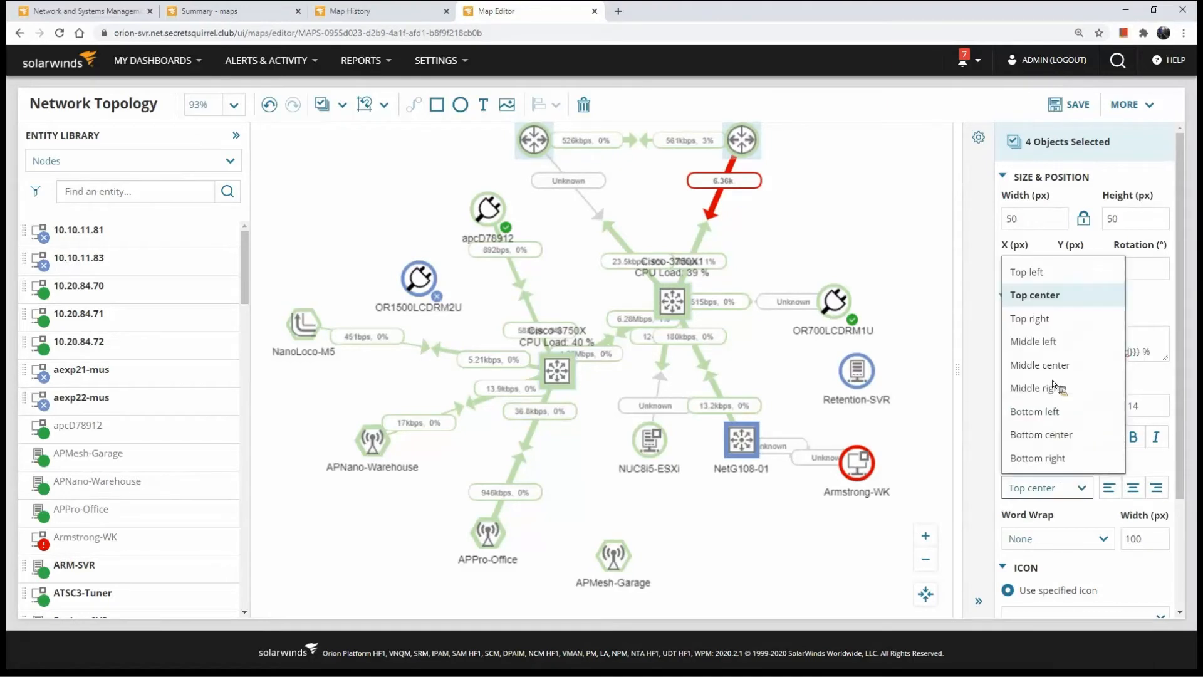
left_click(1053, 389)
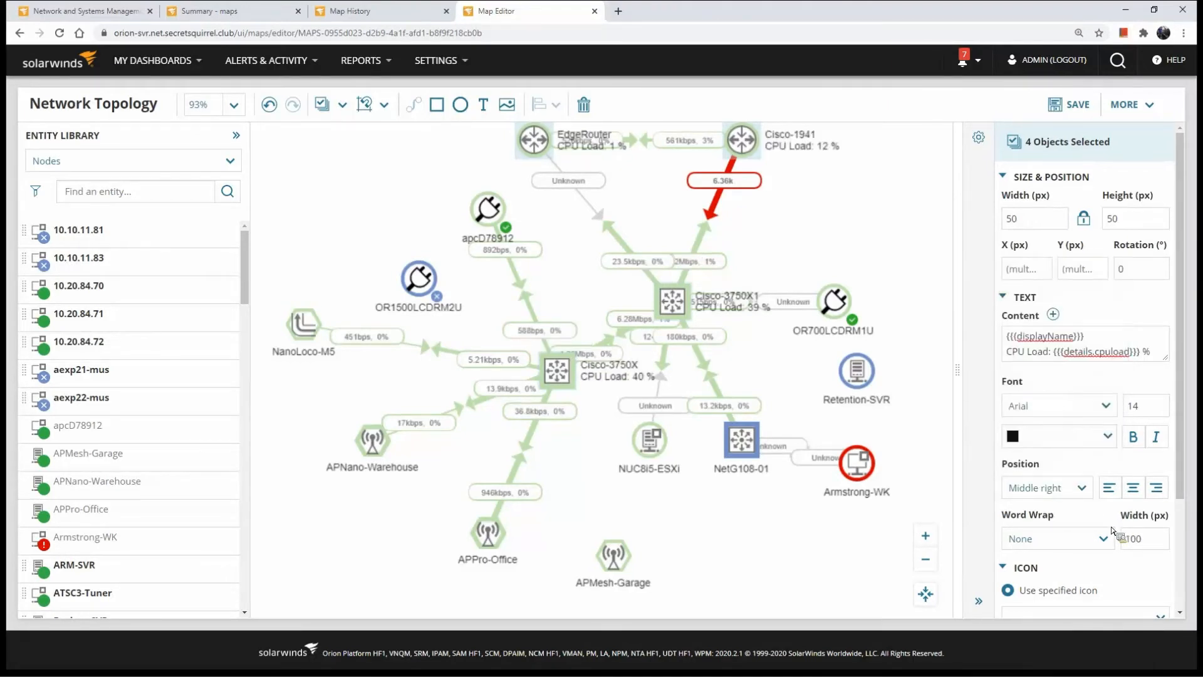
left_click(1102, 538)
left_click(1078, 587)
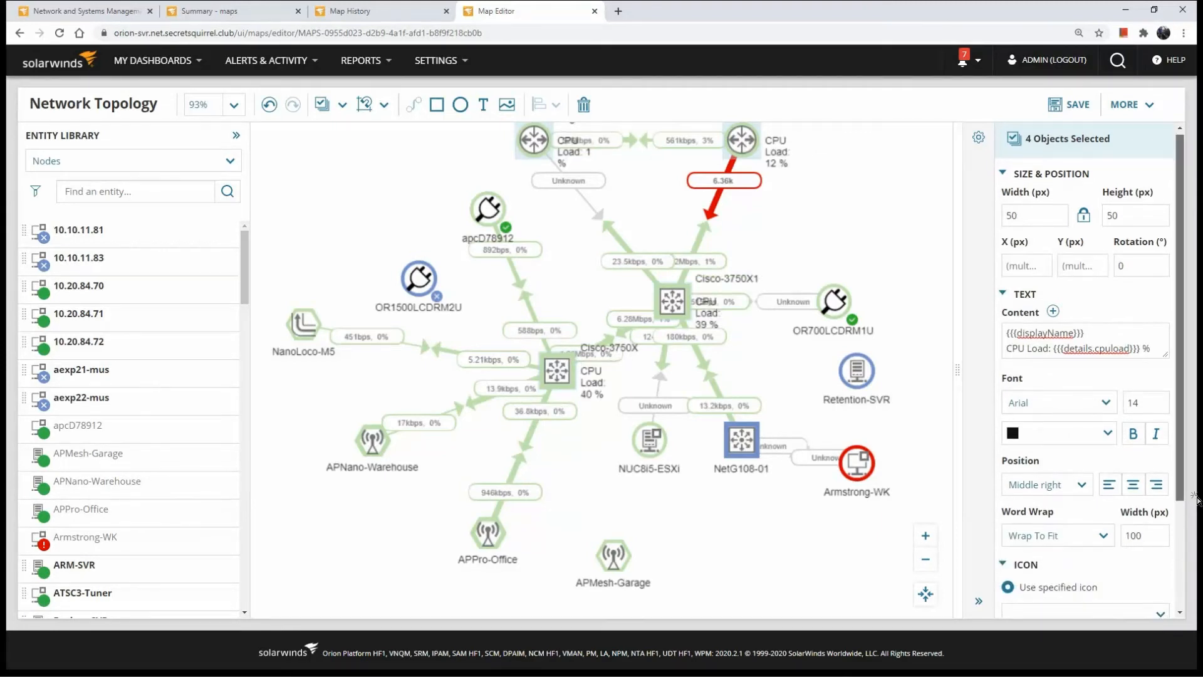
Select the Cisco-3750X1 node, switch its icon to status-based icons and review the icon choices for the Up status
scroll(1128, 533, "down", 2)
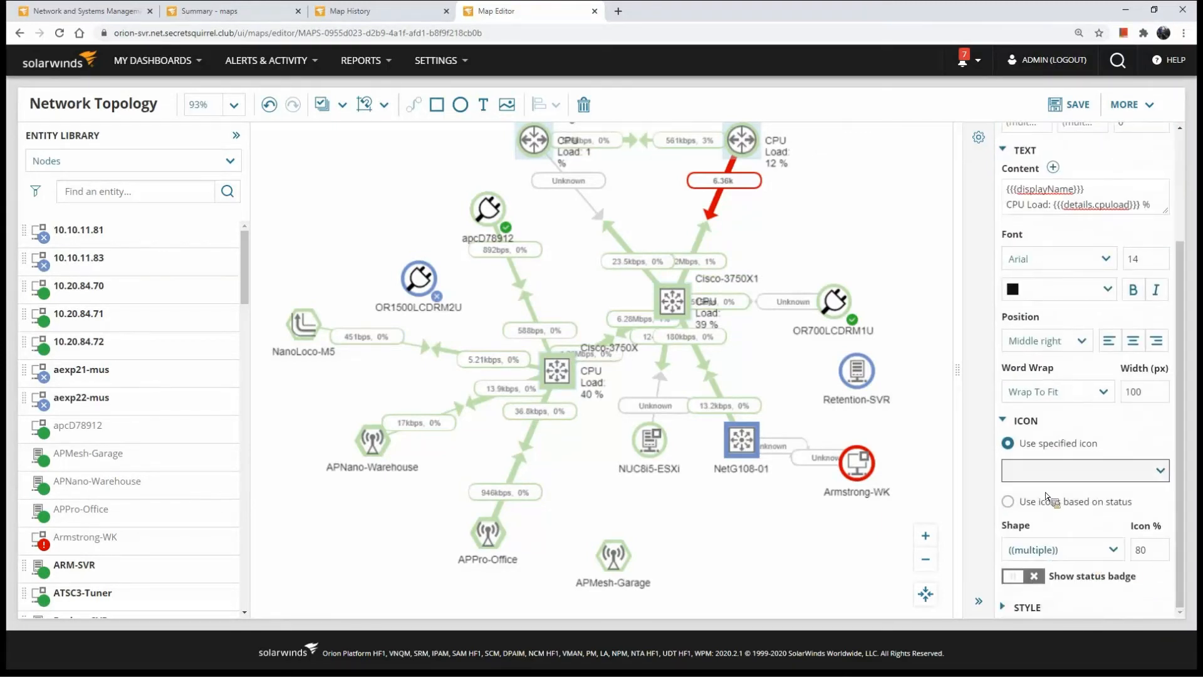
left_click(674, 304)
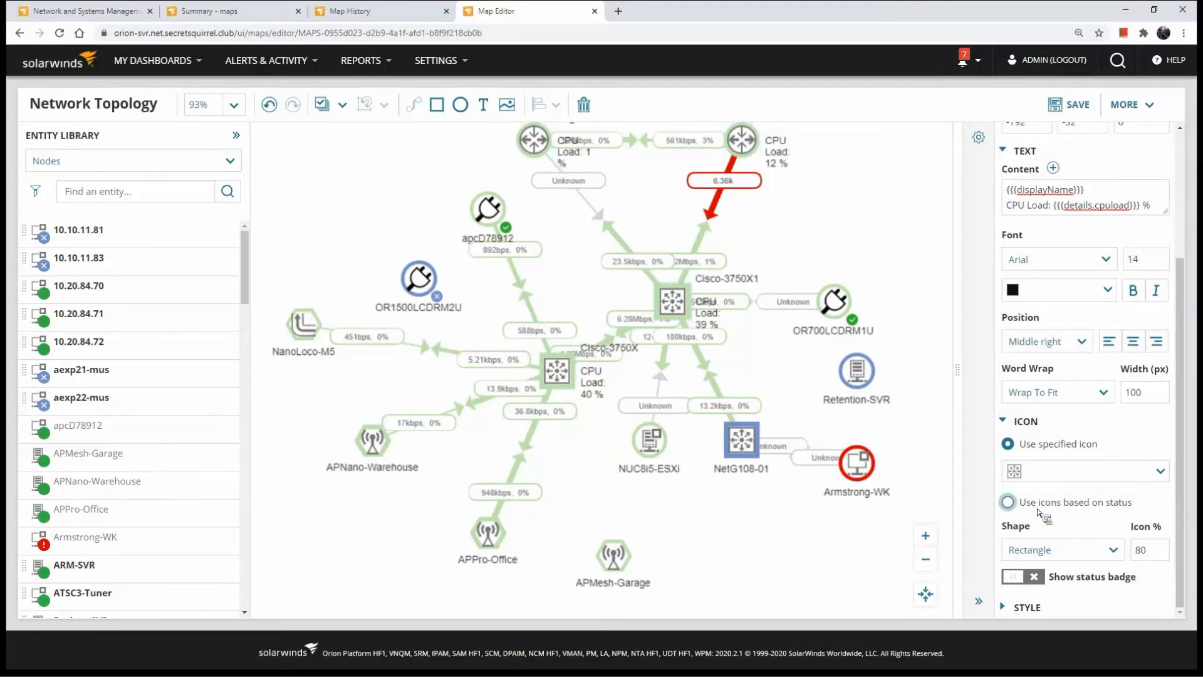
left_click(1056, 503)
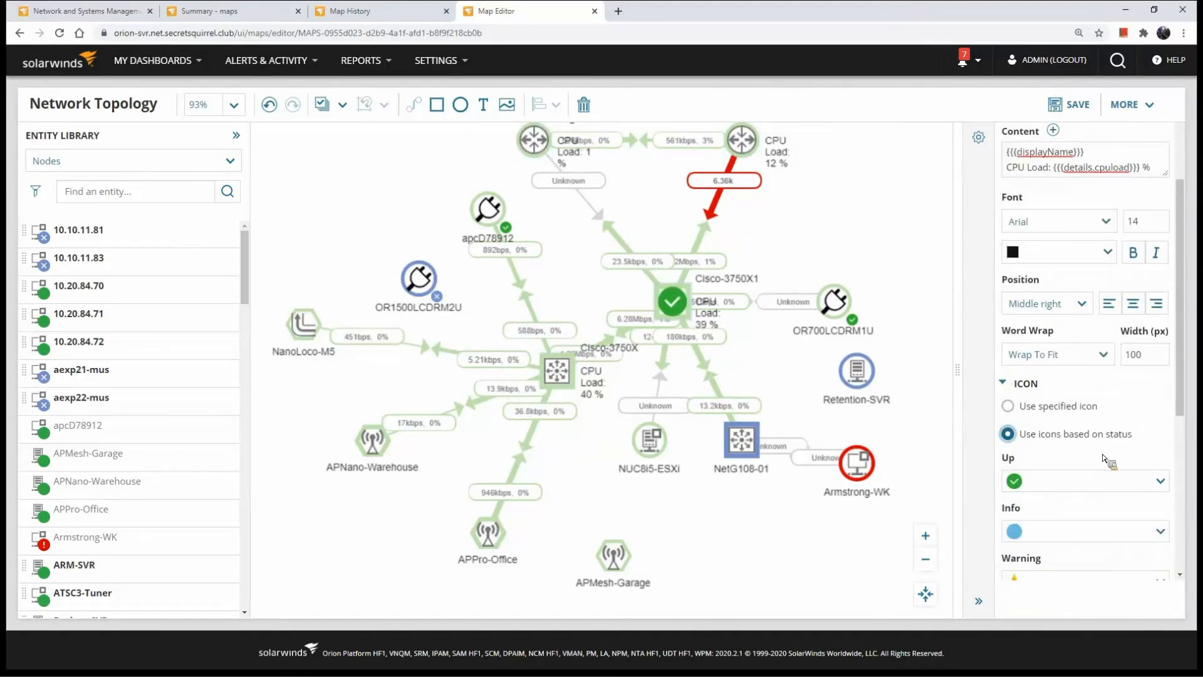
scroll(1106, 464, "down", 4)
left_click(1112, 234)
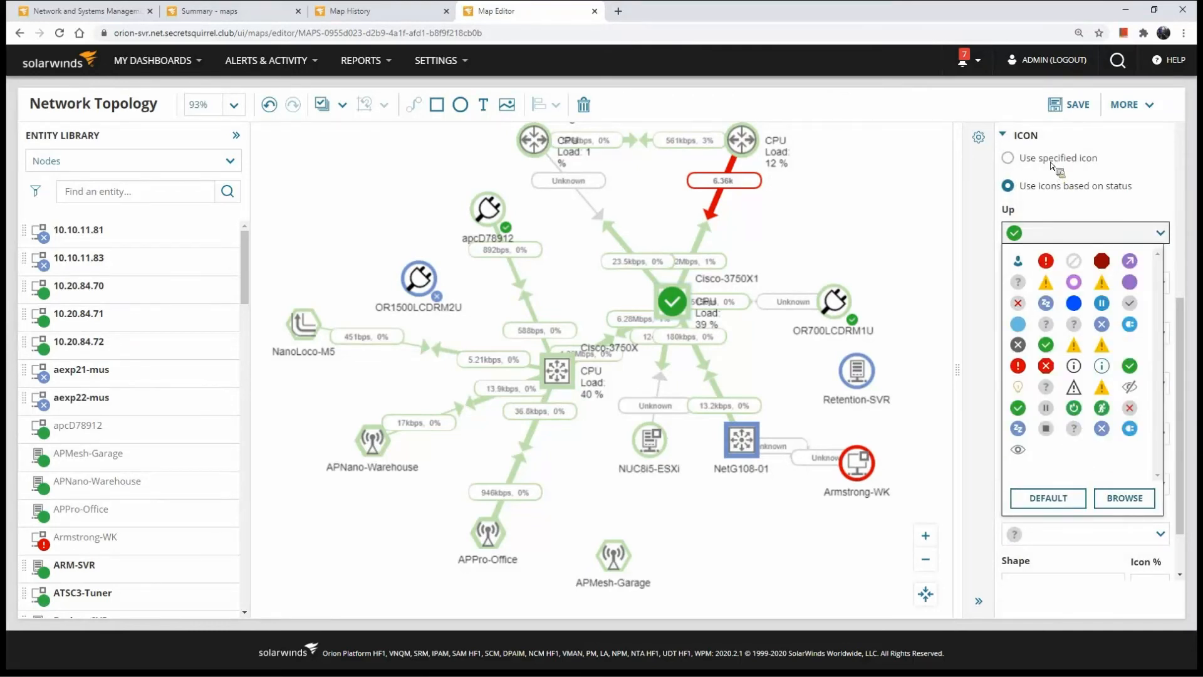
left_click(1008, 158)
left_click(1038, 438)
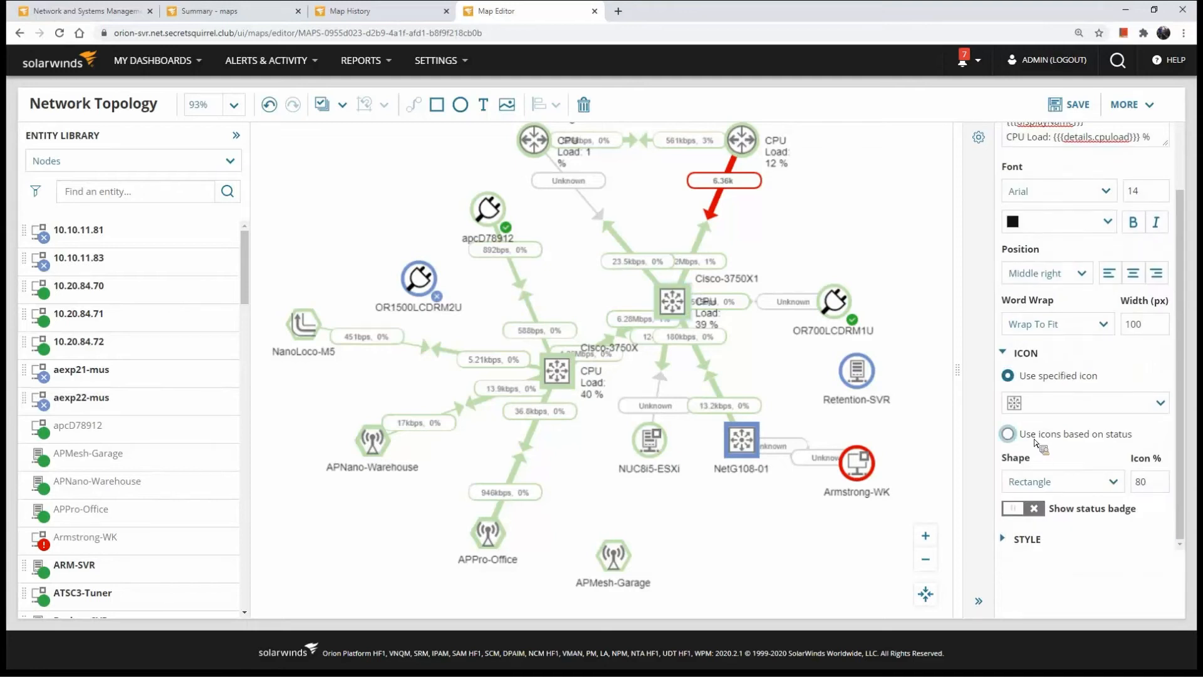
scroll(1088, 408, "down", 5)
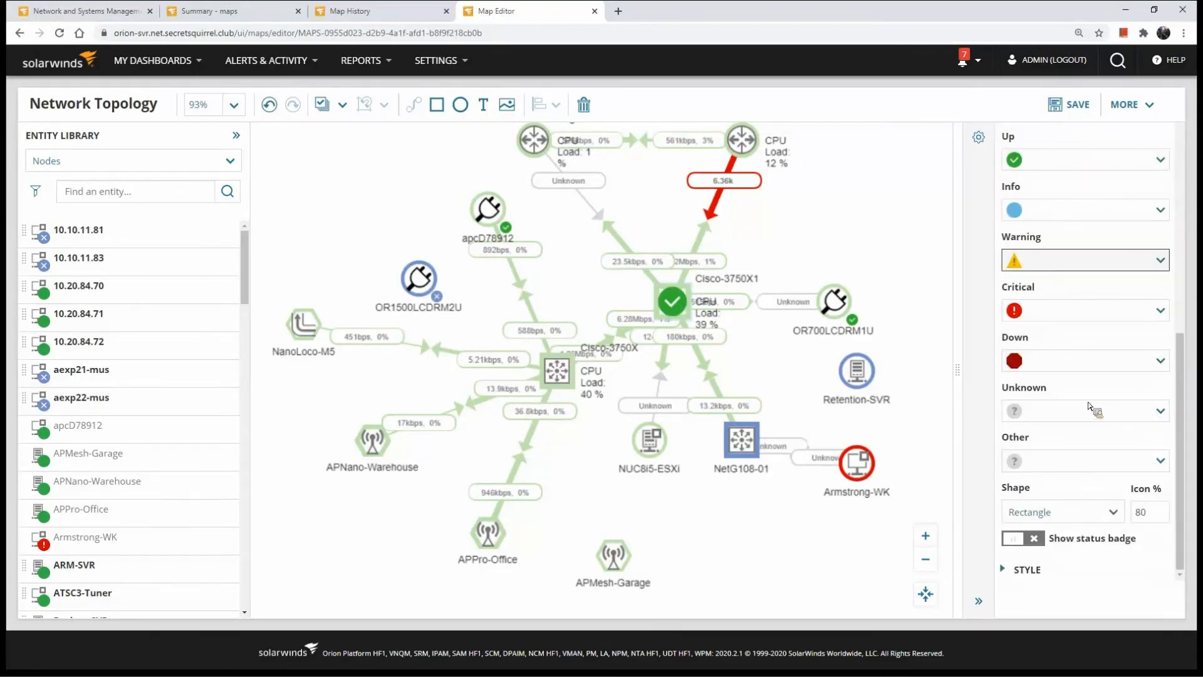
Check which image file types can be uploaded as a custom icon for the Unknown status, without choosing a file
left_click(1090, 411)
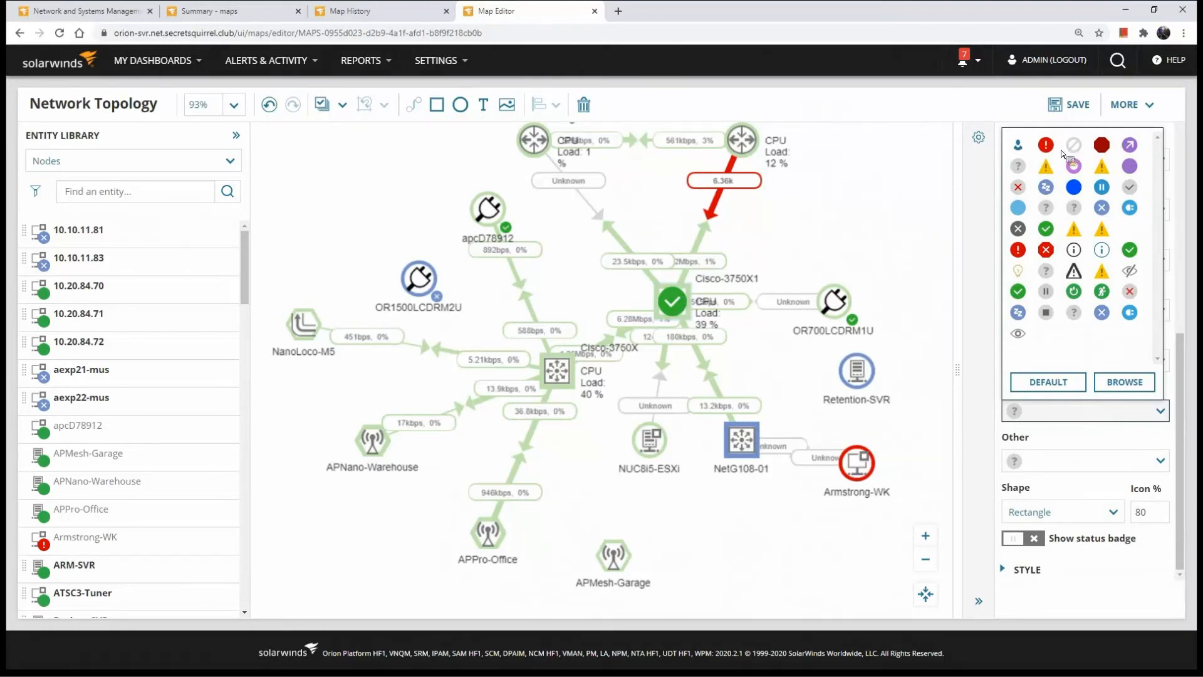
left_click(1121, 380)
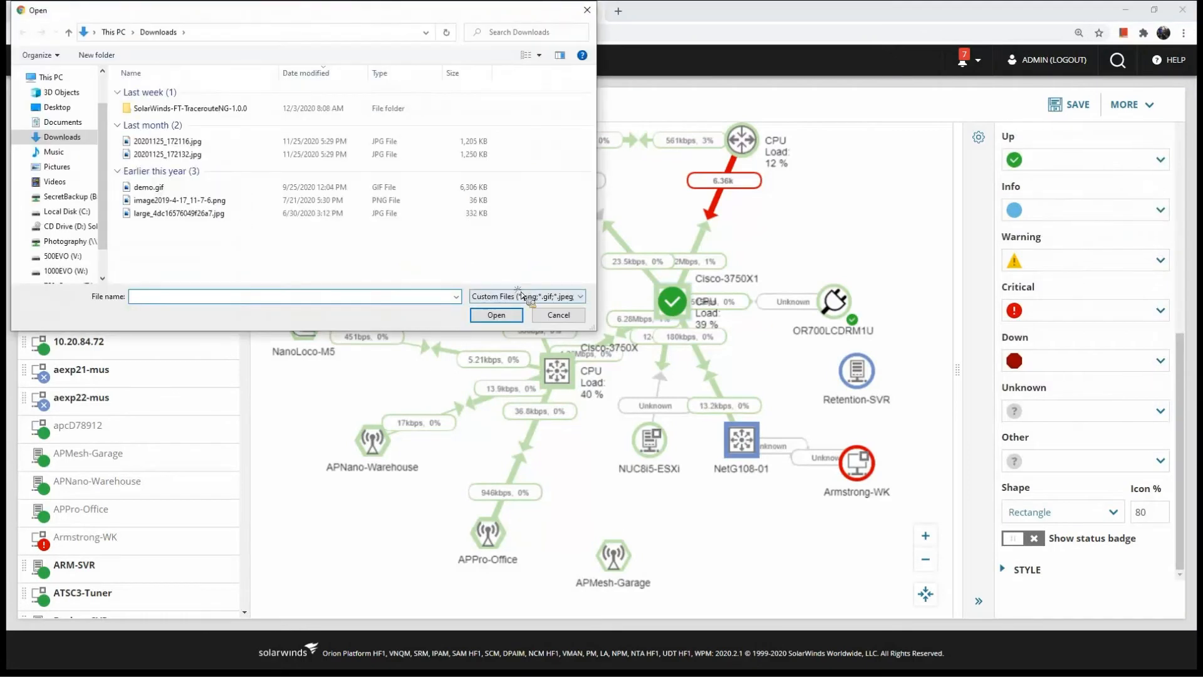
left_click(526, 296)
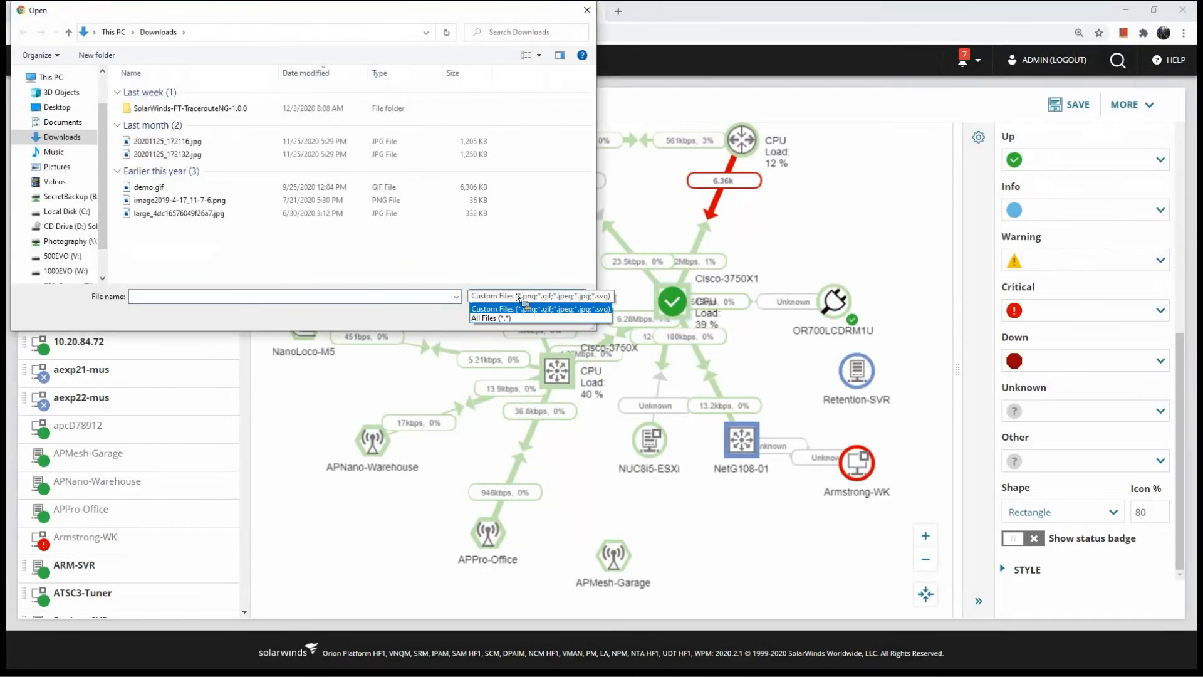
left_click(525, 309)
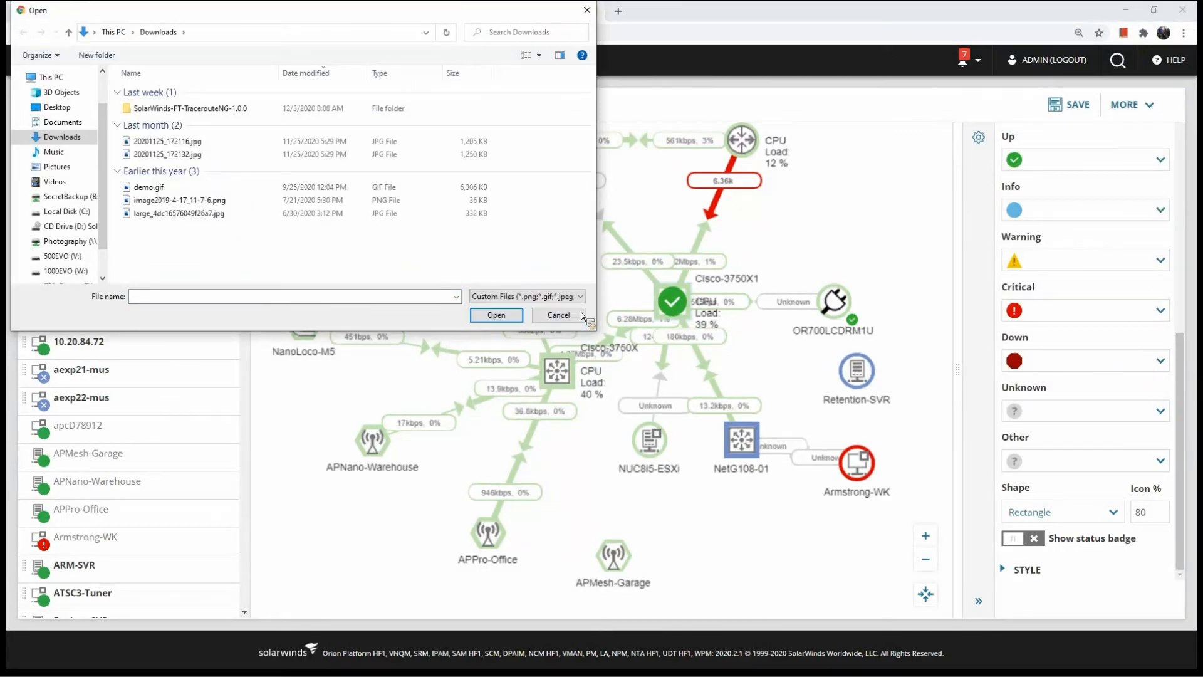
left_click(559, 315)
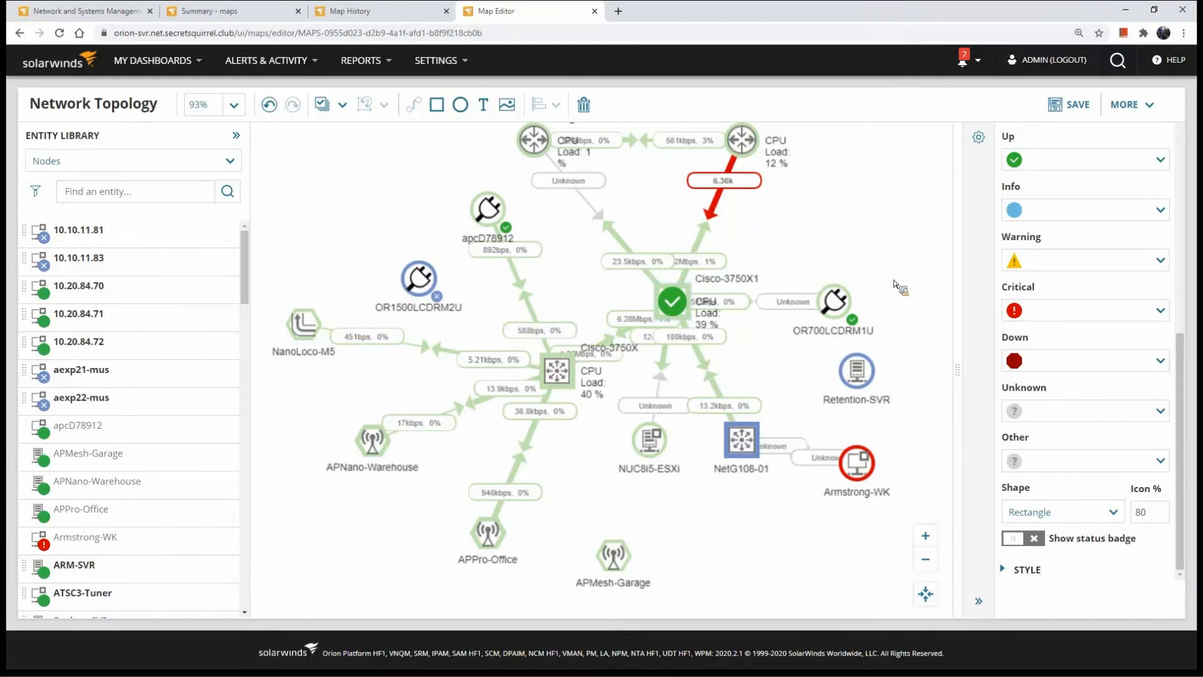
Review the OR1500LCDRM2U node's settings and leave the map editor for Orion Summary Home without saving
left_click(768, 166)
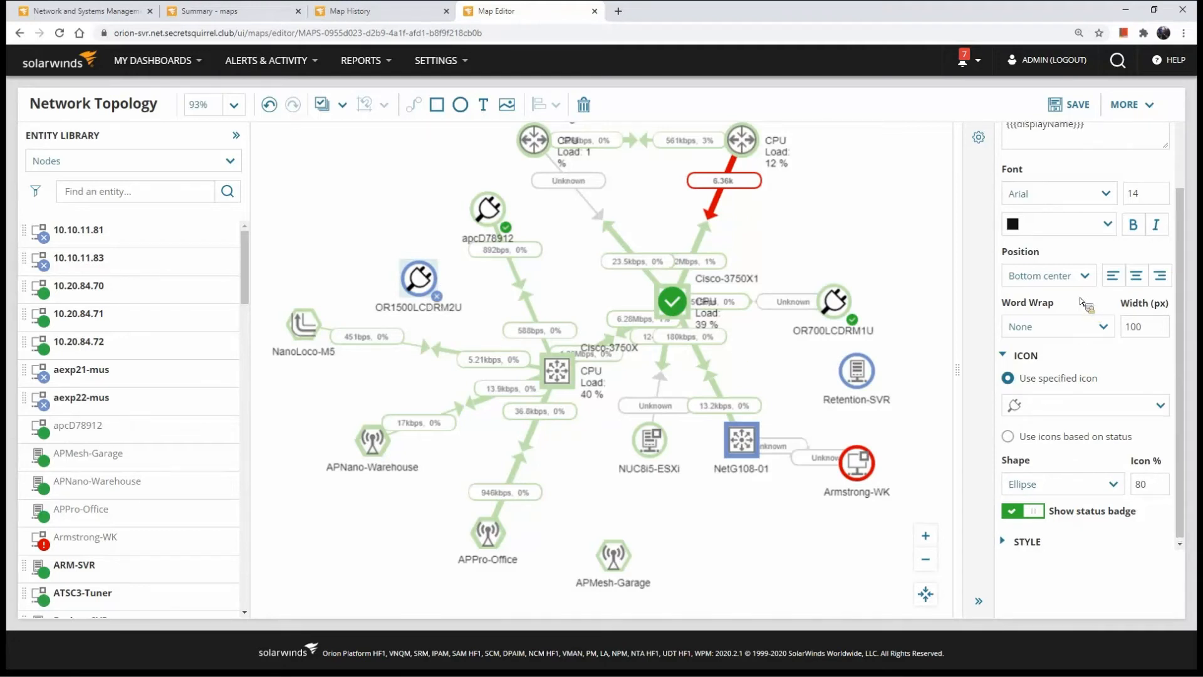
scroll(1021, 309, "up", 3)
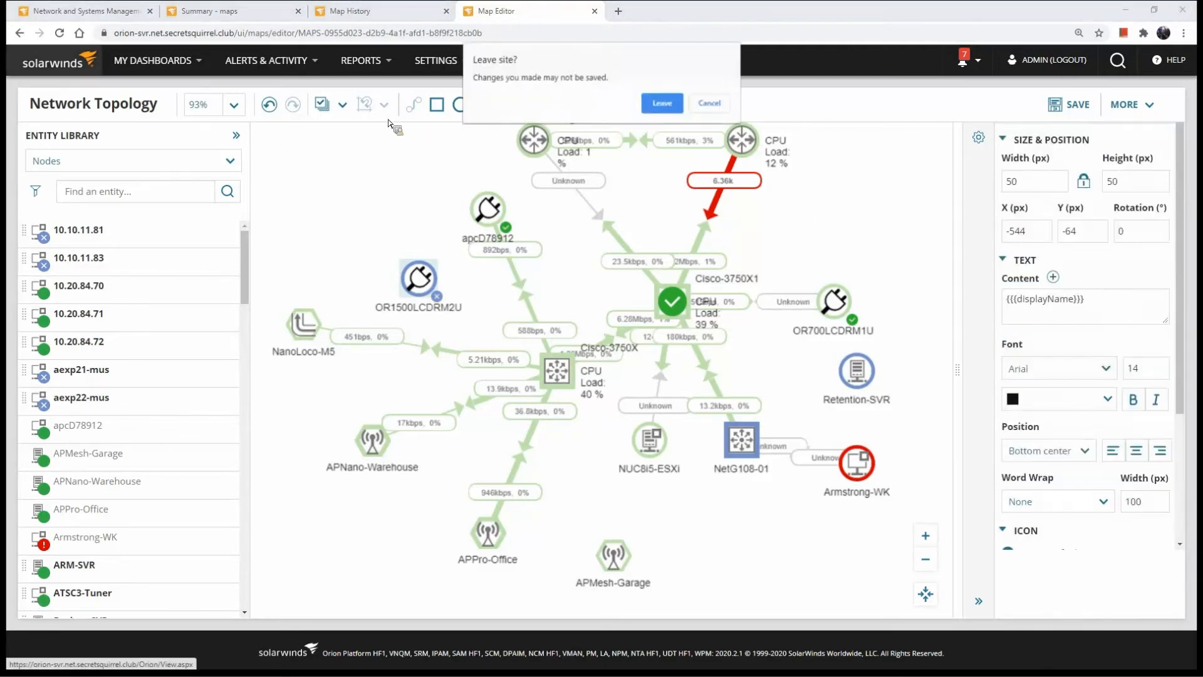
left_click(664, 105)
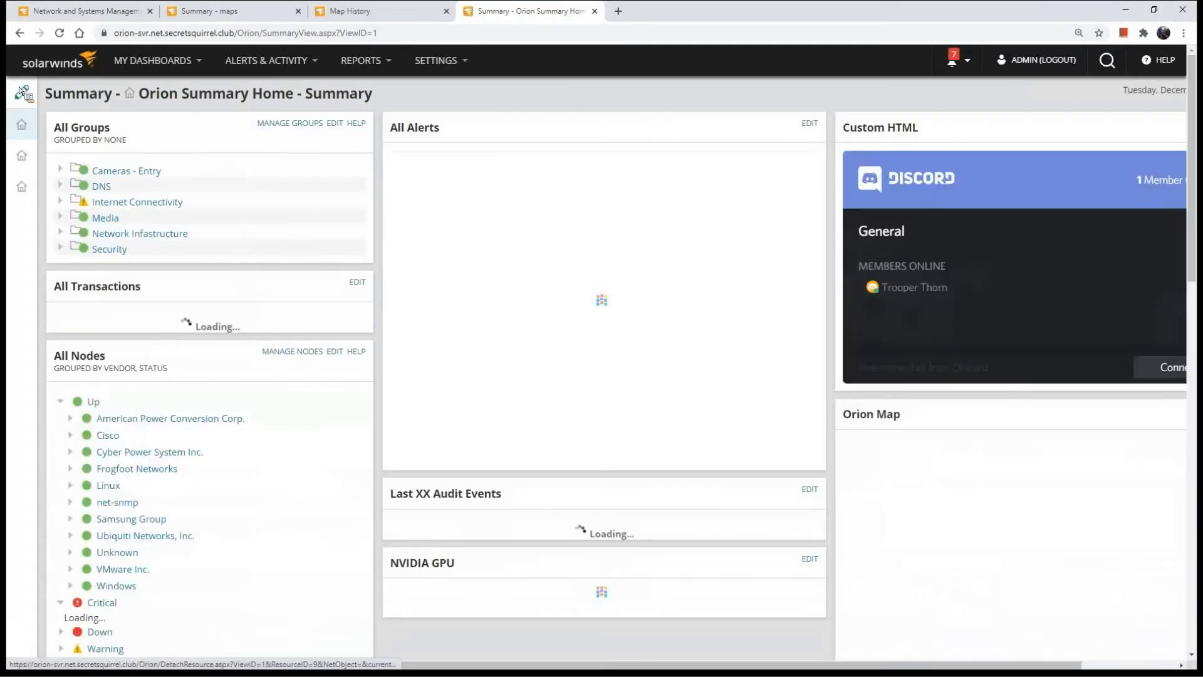
Start adding widgets to the Orion Summary Home dashboard and search the available widgets for TOP
left_click(22, 93)
left_click(1019, 62)
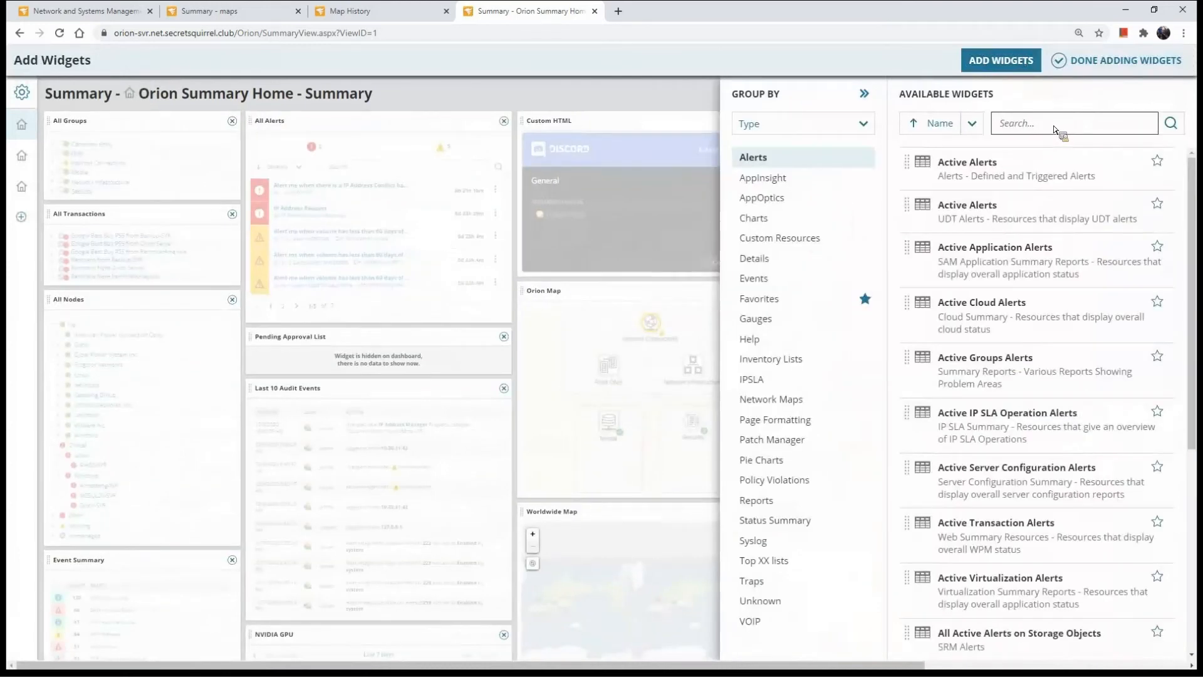
type("TO")
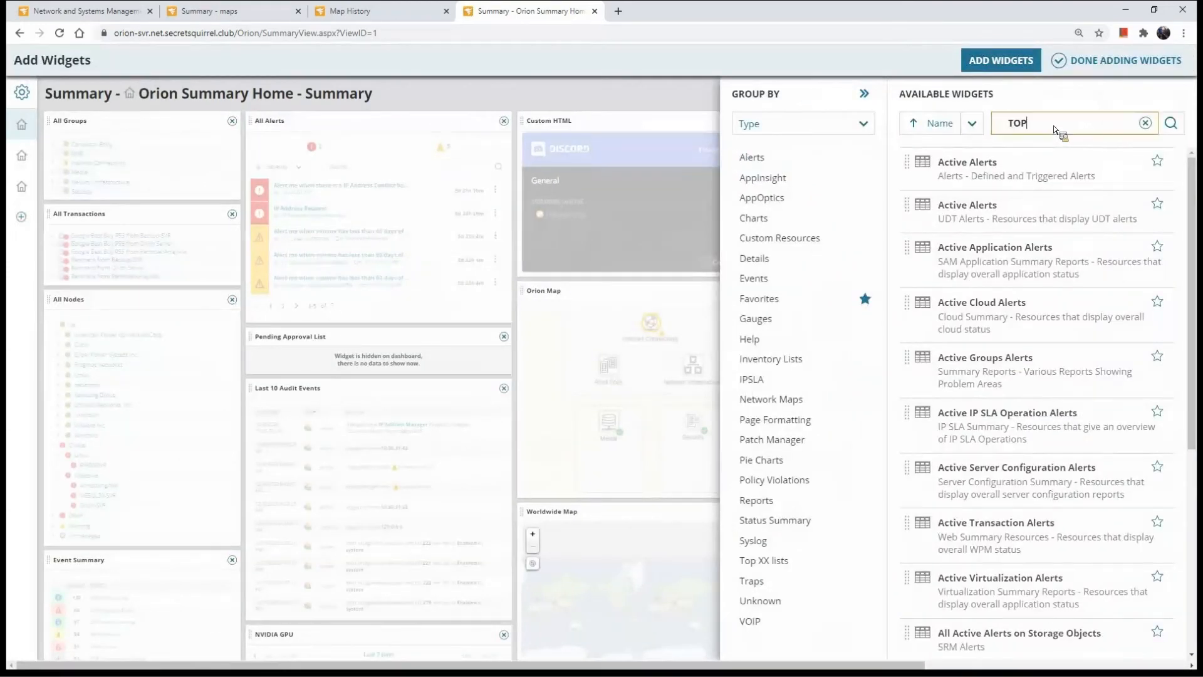
type("P")
key("Return")
Search the widgets for map, place an Orion Map widget below Custom HTML and finish adding widgets
left_click_drag(1046, 129, 974, 121)
type("map")
key("Return")
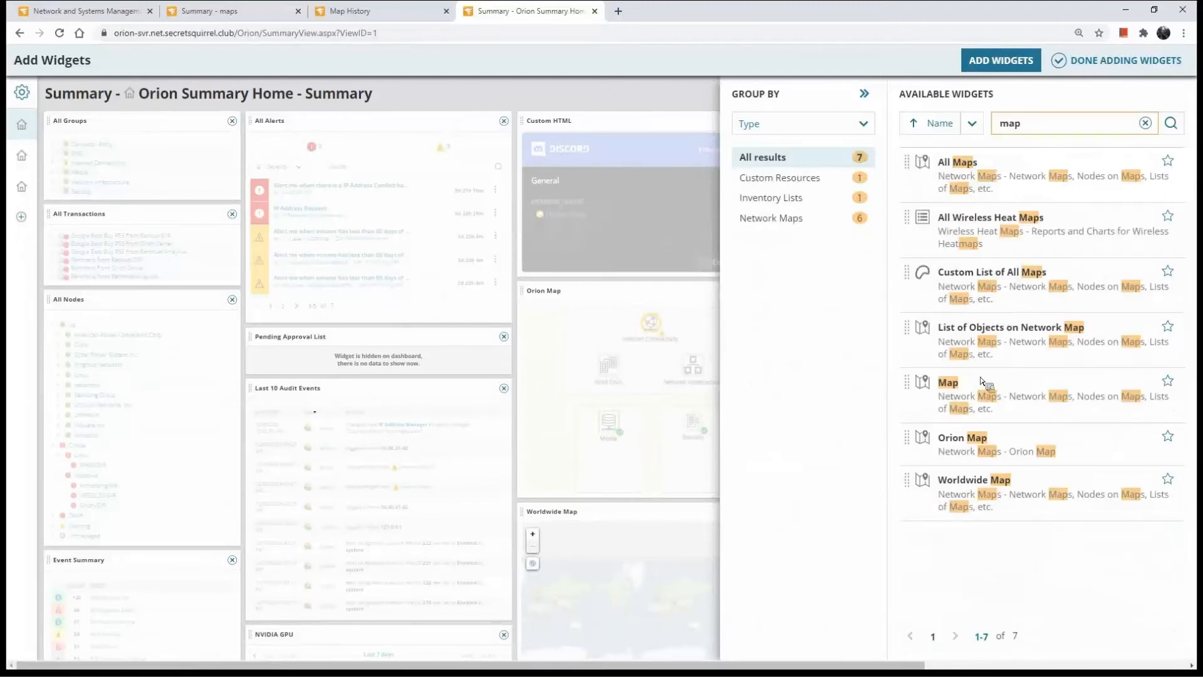
left_click_drag(1036, 467, 470, 327)
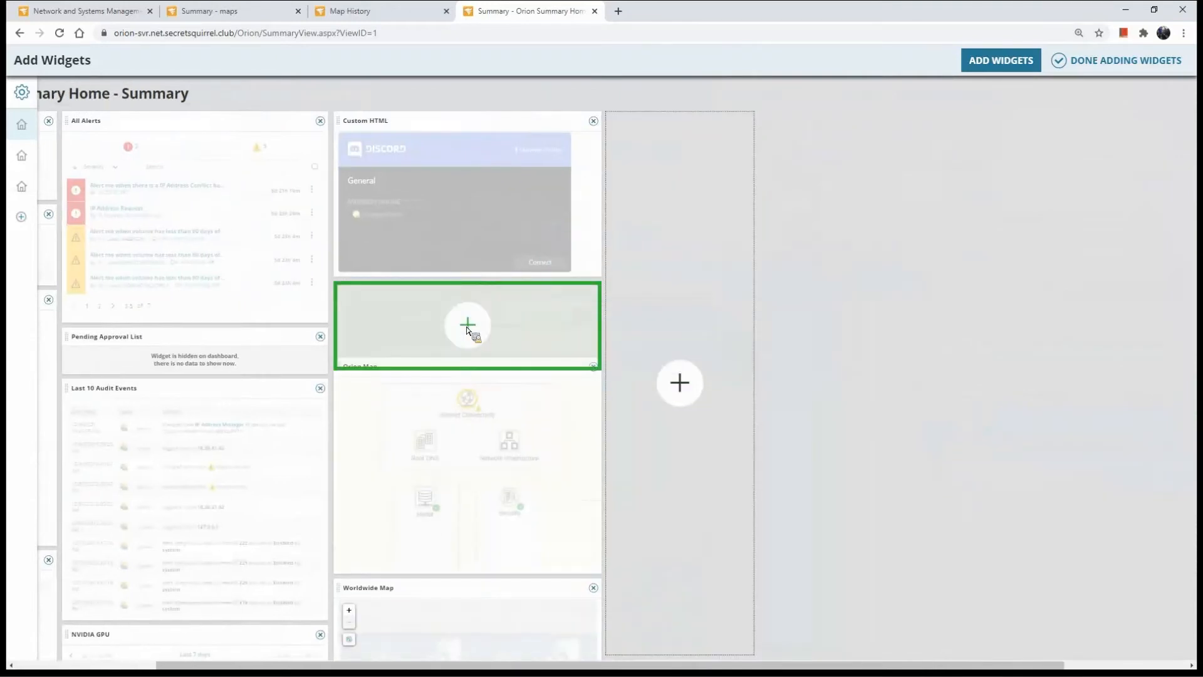
left_click(1121, 65)
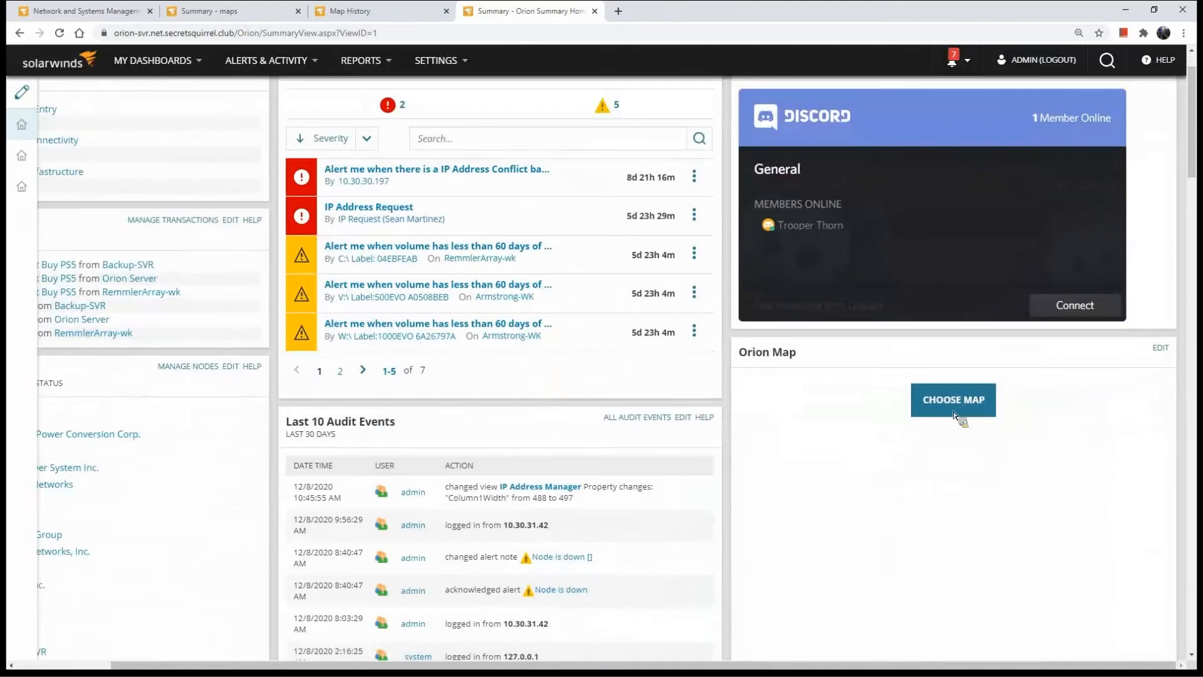
Assign the Network Atlas recreate map to the new Orion Map widget and save its settings
left_click(955, 402)
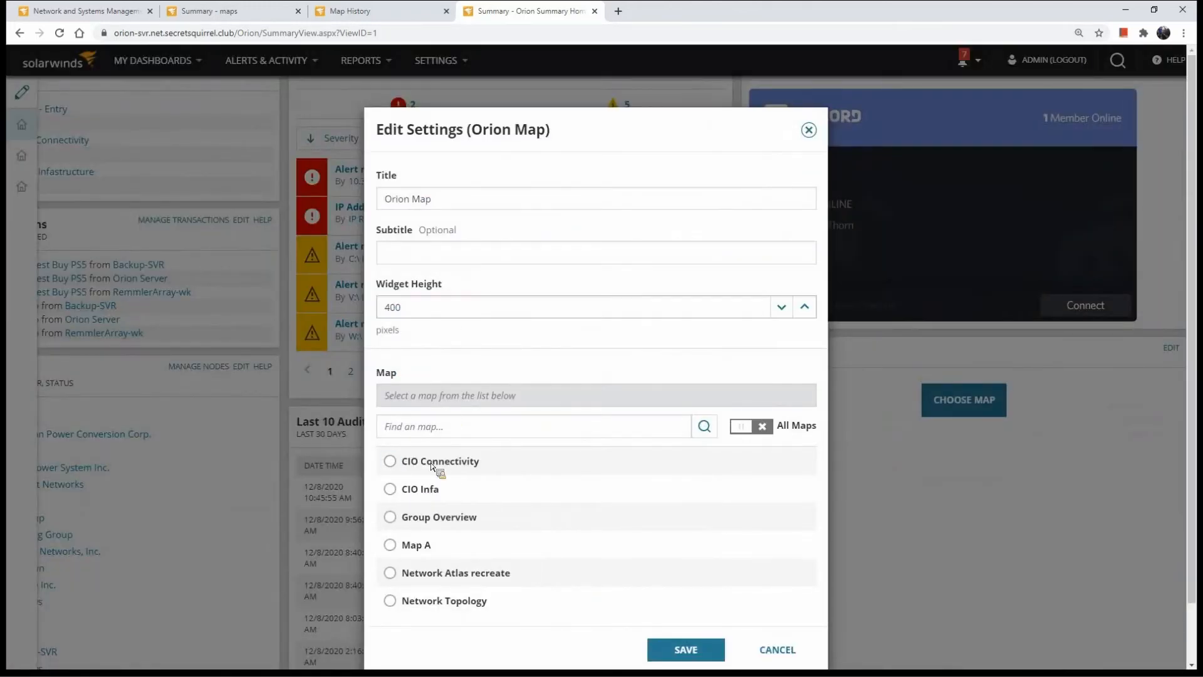
left_click(390, 600)
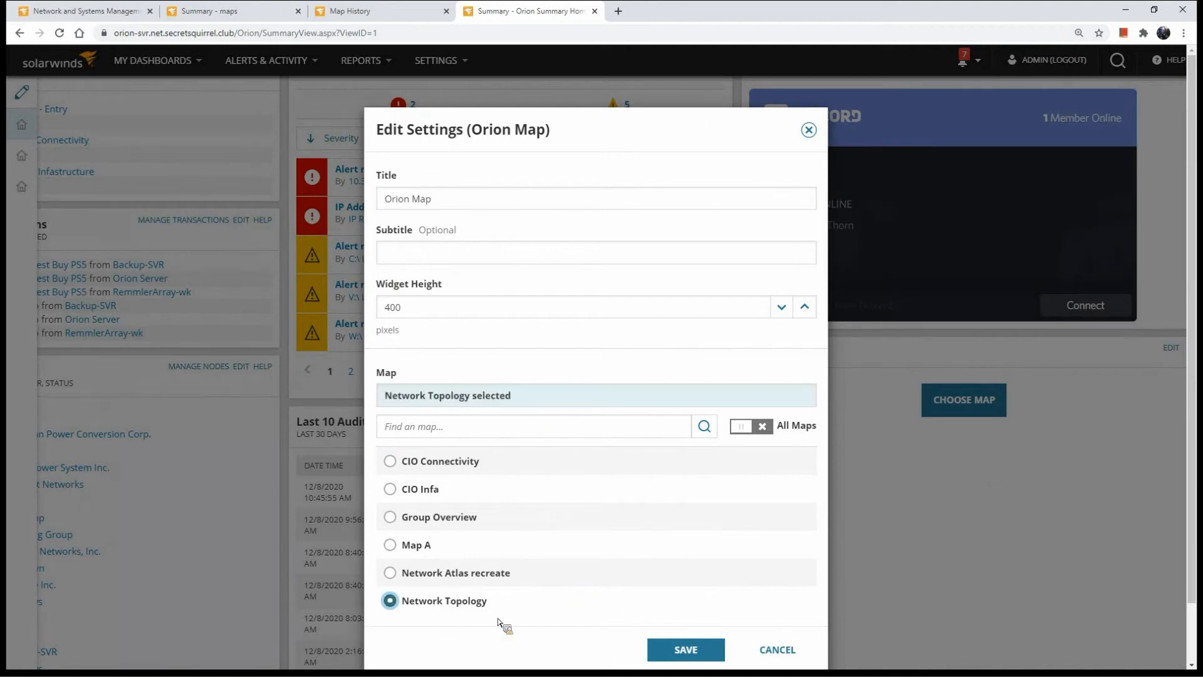
left_click(390, 572)
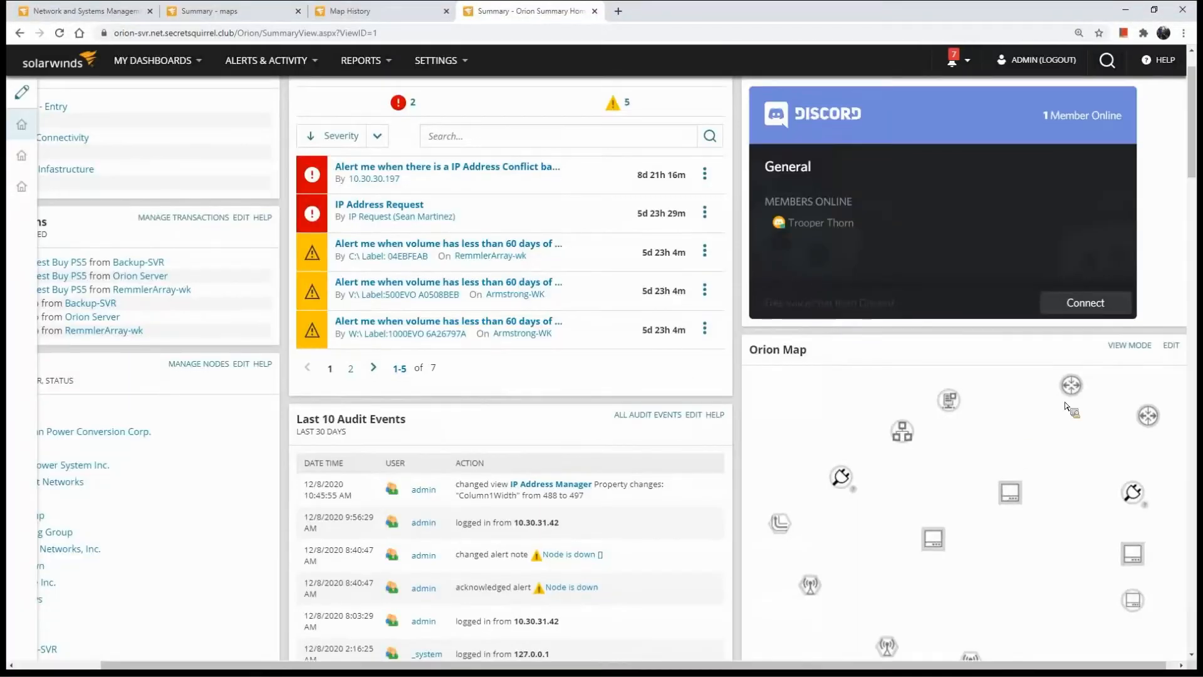
Review the Orion Map widgets on the dashboard and open the details of the Internet Connectivity group
scroll(1012, 463, "down", 2)
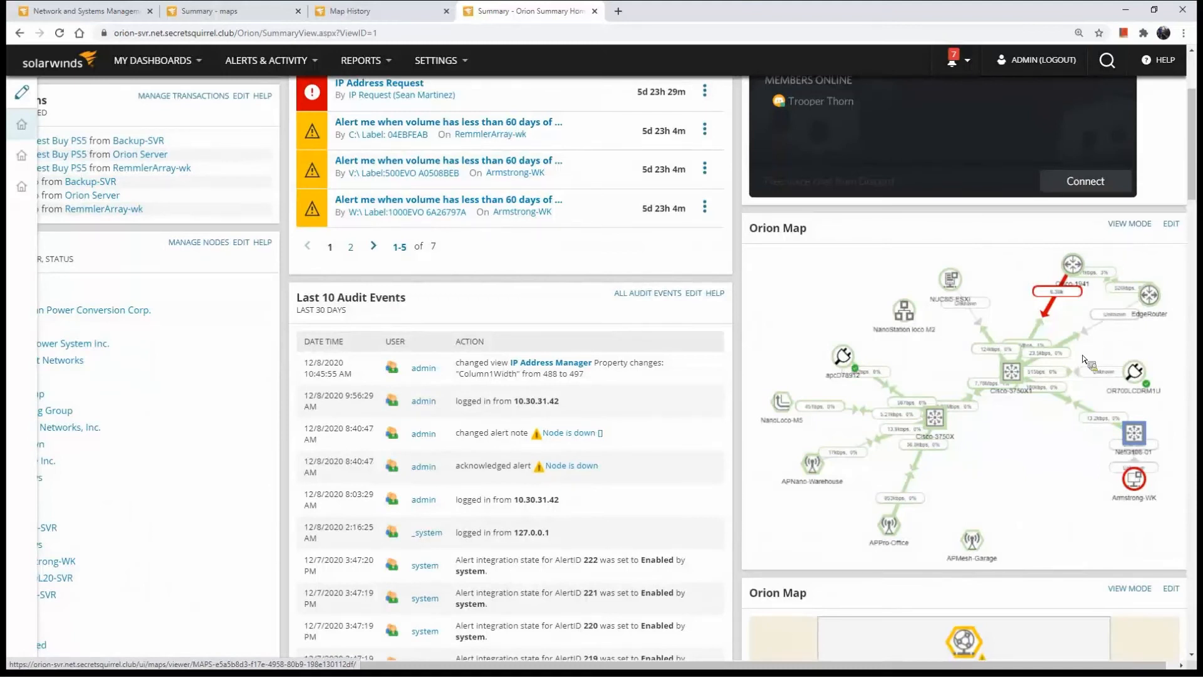
scroll(1089, 363, "down", 2)
scroll(1119, 262, "up", 2)
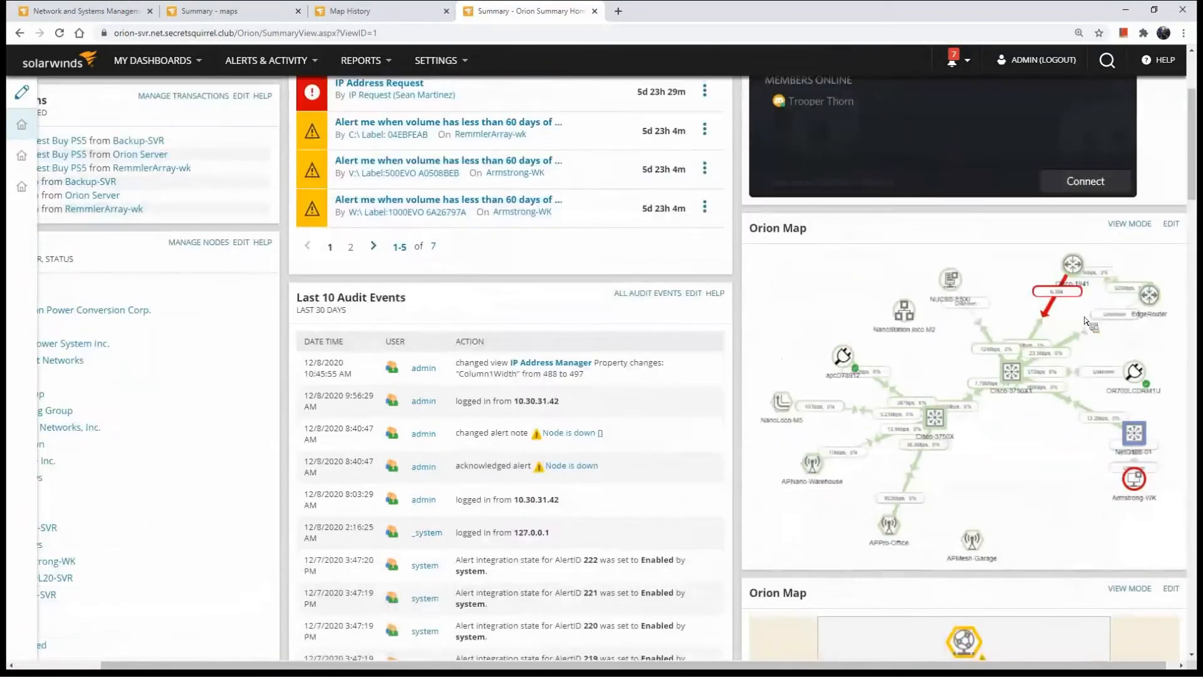
scroll(1004, 382, "down", 4)
scroll(996, 384, "down", 3)
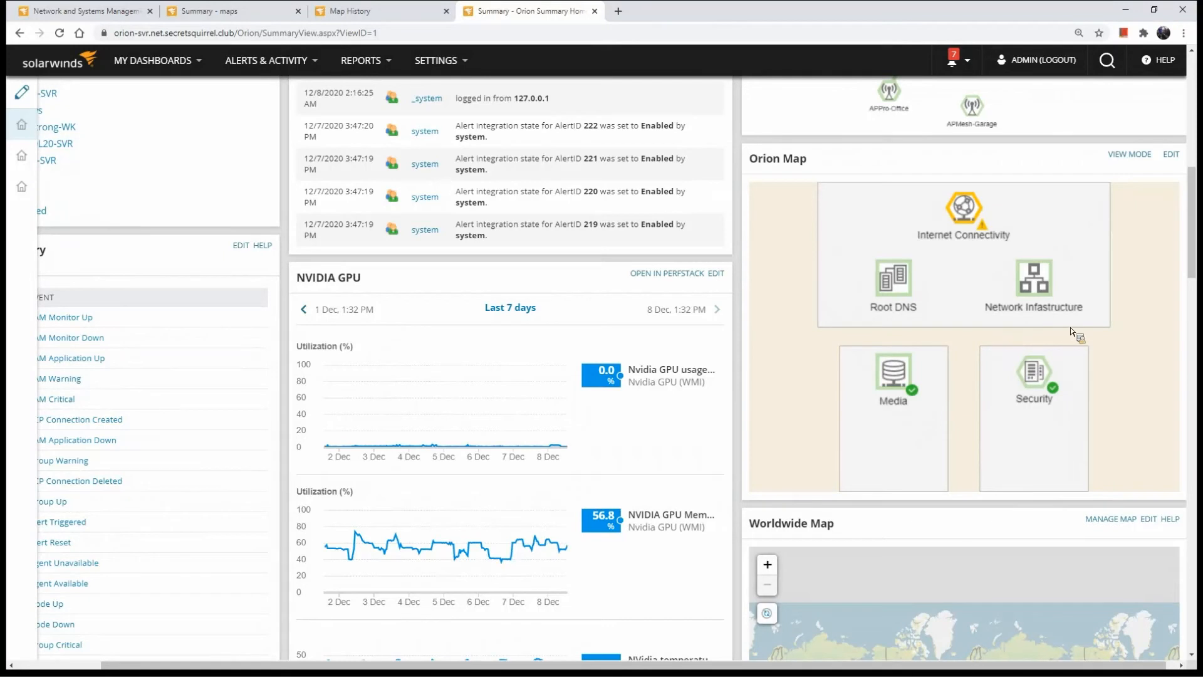
mouse_move(976, 216)
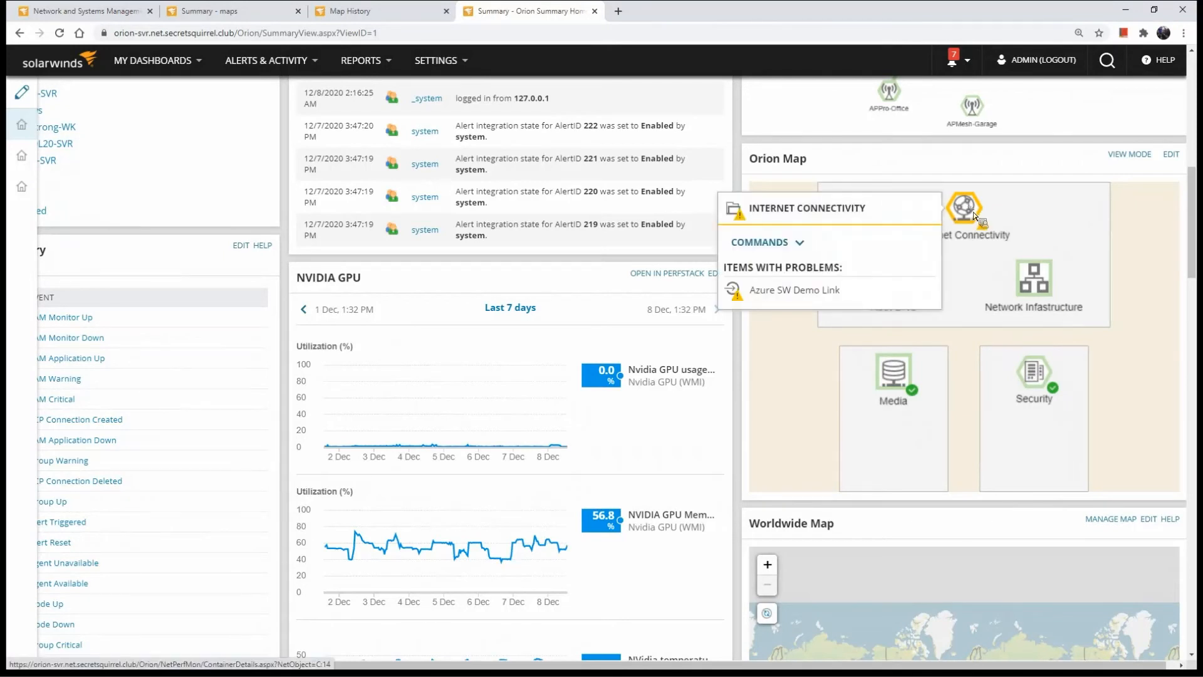
left_click(976, 216)
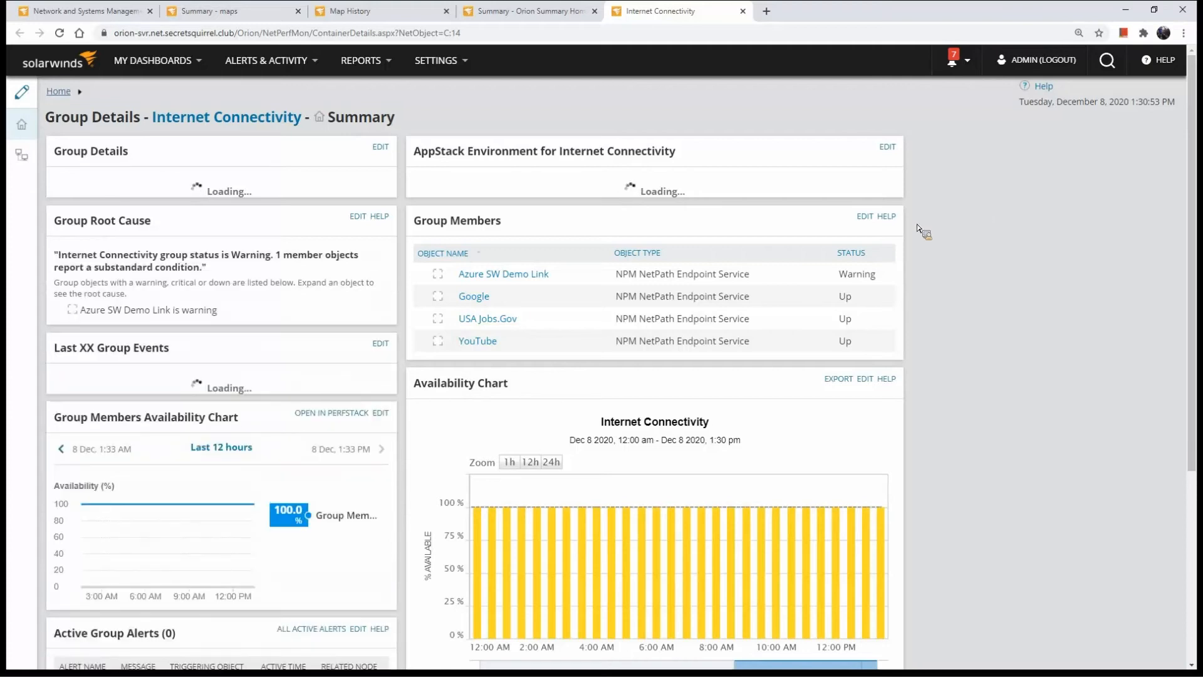
Open NetPath Services, expand the Google DNS service and open its path from ORION-SVR
left_click(504, 332)
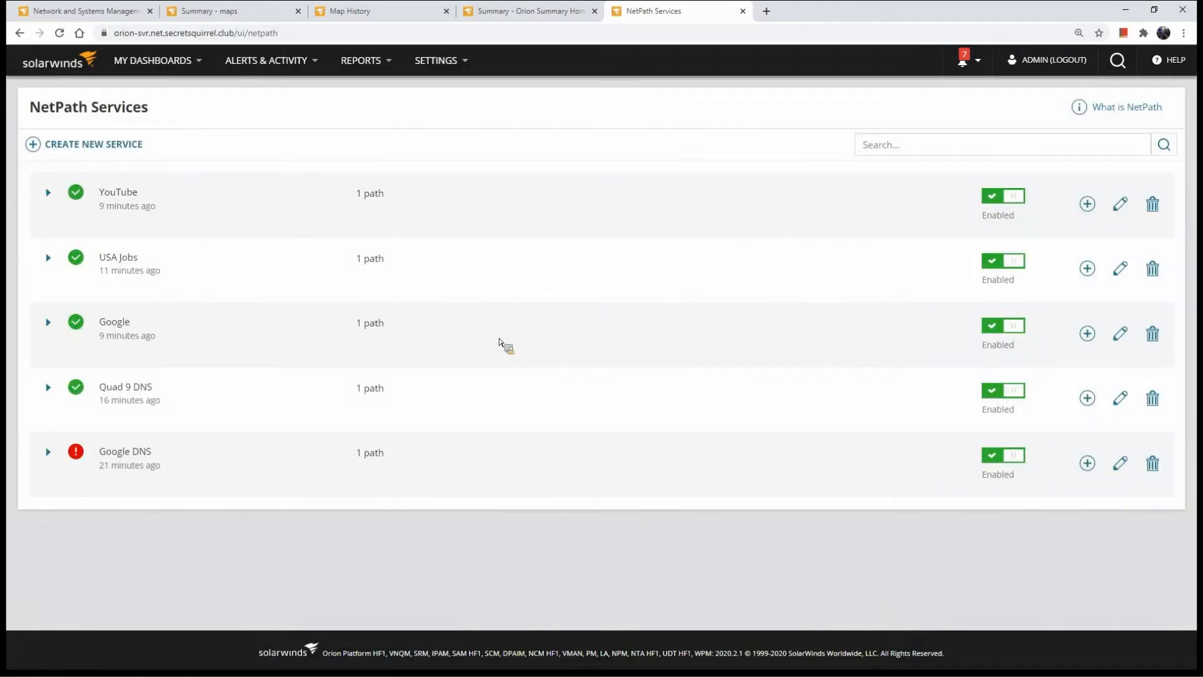
left_click(50, 455)
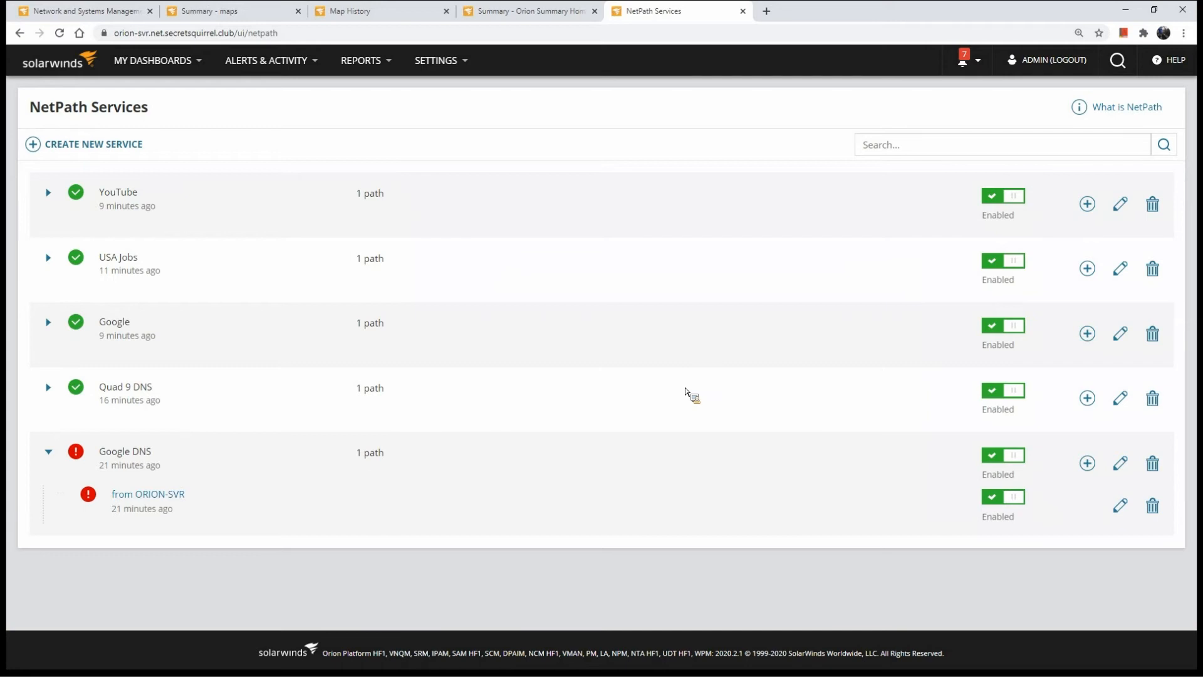
left_click(155, 504)
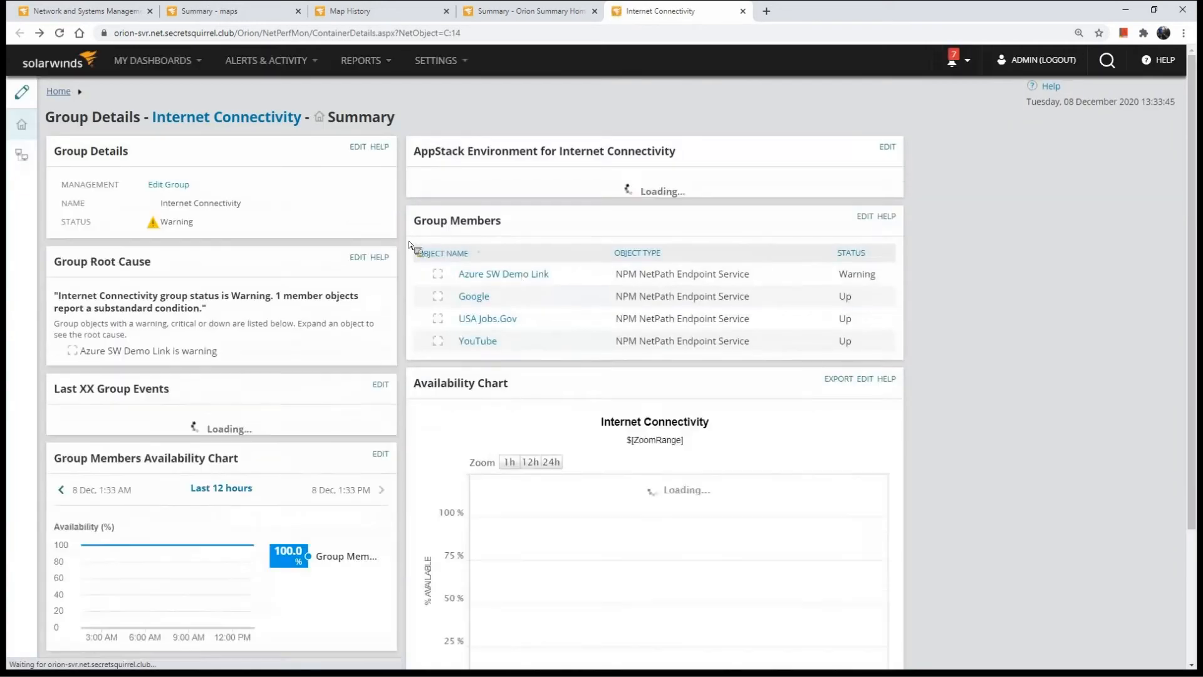
Return to the Summary home dashboard and open the Custom HTML widget for editing
left_click(54, 67)
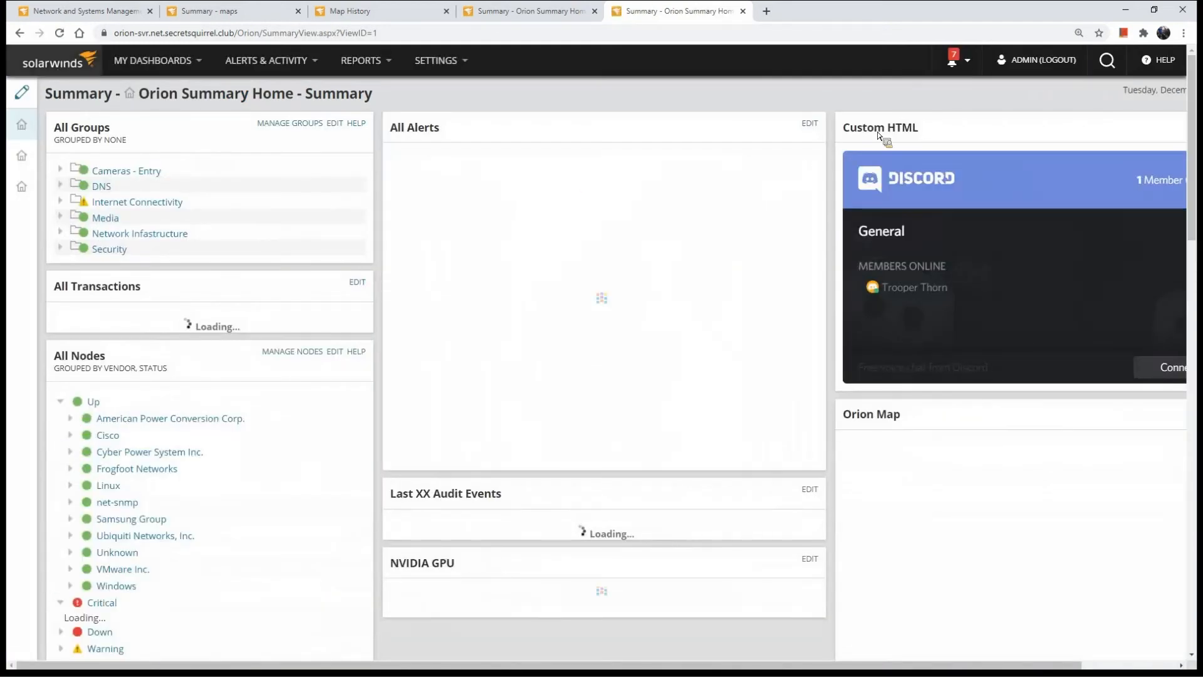
left_click_drag(846, 665, 997, 666)
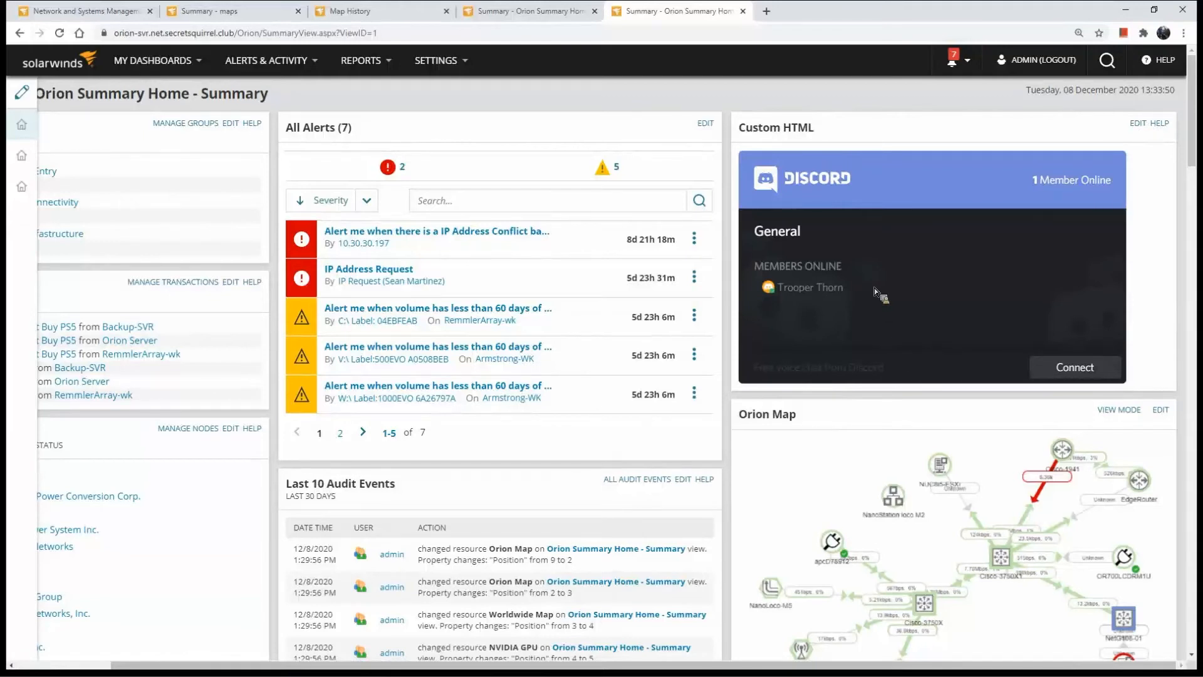
left_click(1138, 124)
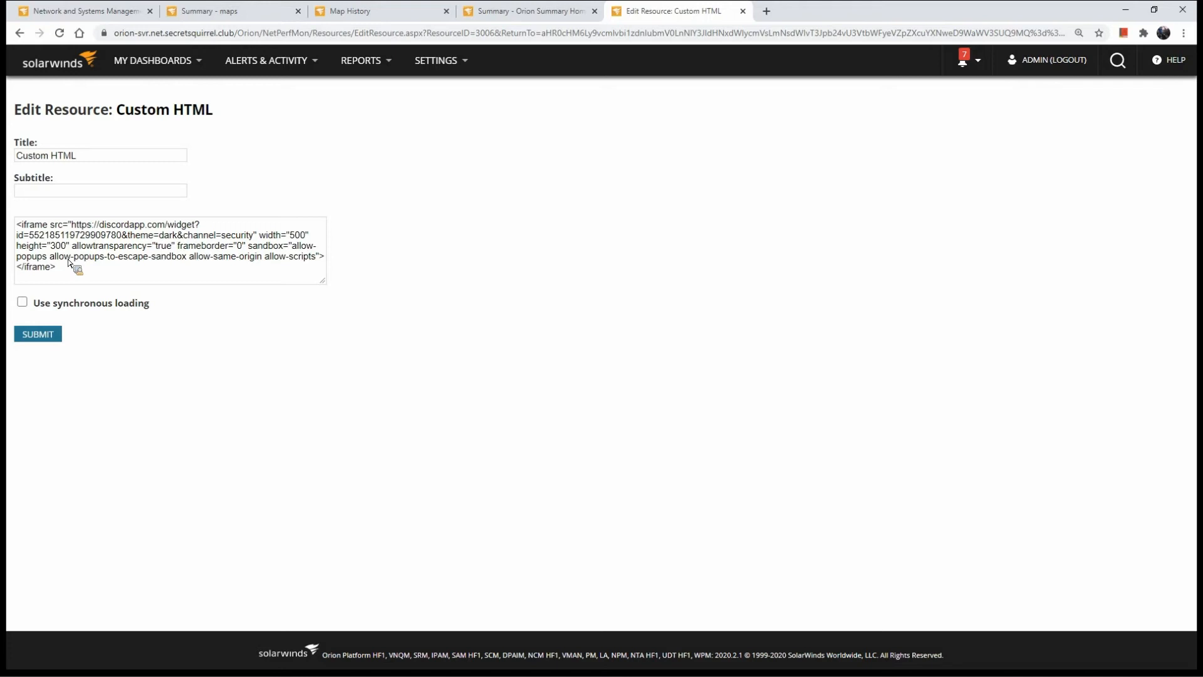
Examine the Discord iframe code in the Custom HTML widget and go back to the dashboard without submitting
left_click_drag(71, 226, 201, 228)
left_click(72, 227)
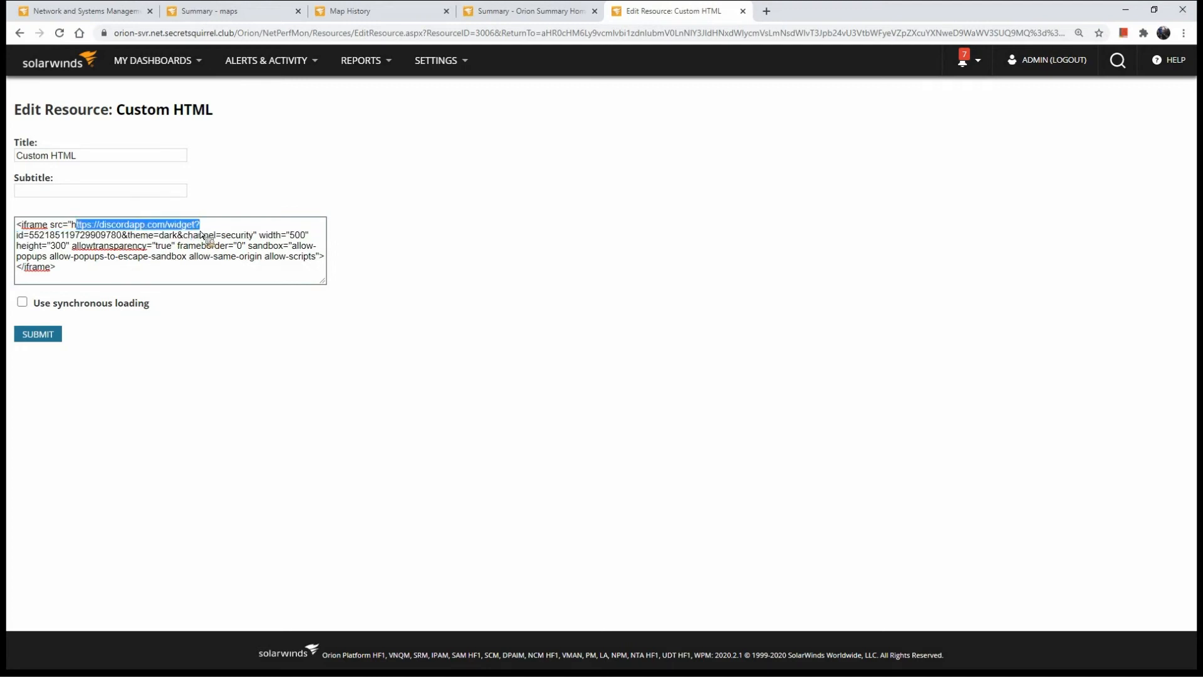
left_click(160, 295)
triple_click(94, 279)
left_click(99, 281)
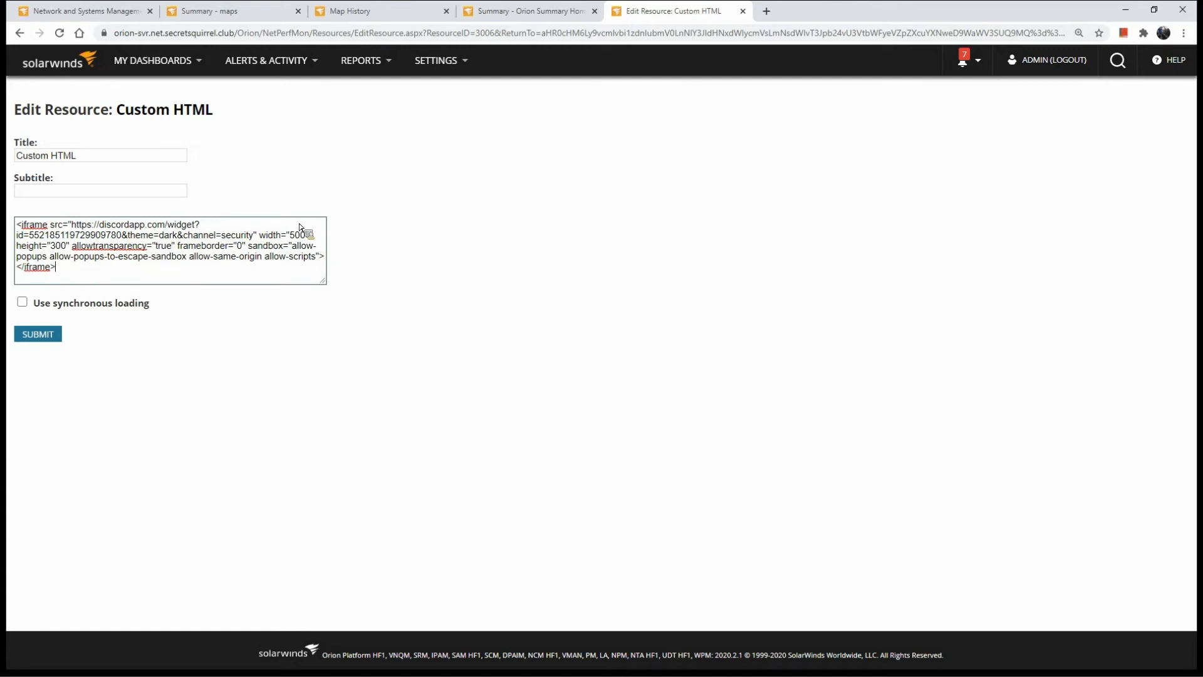
key("alt+Left")
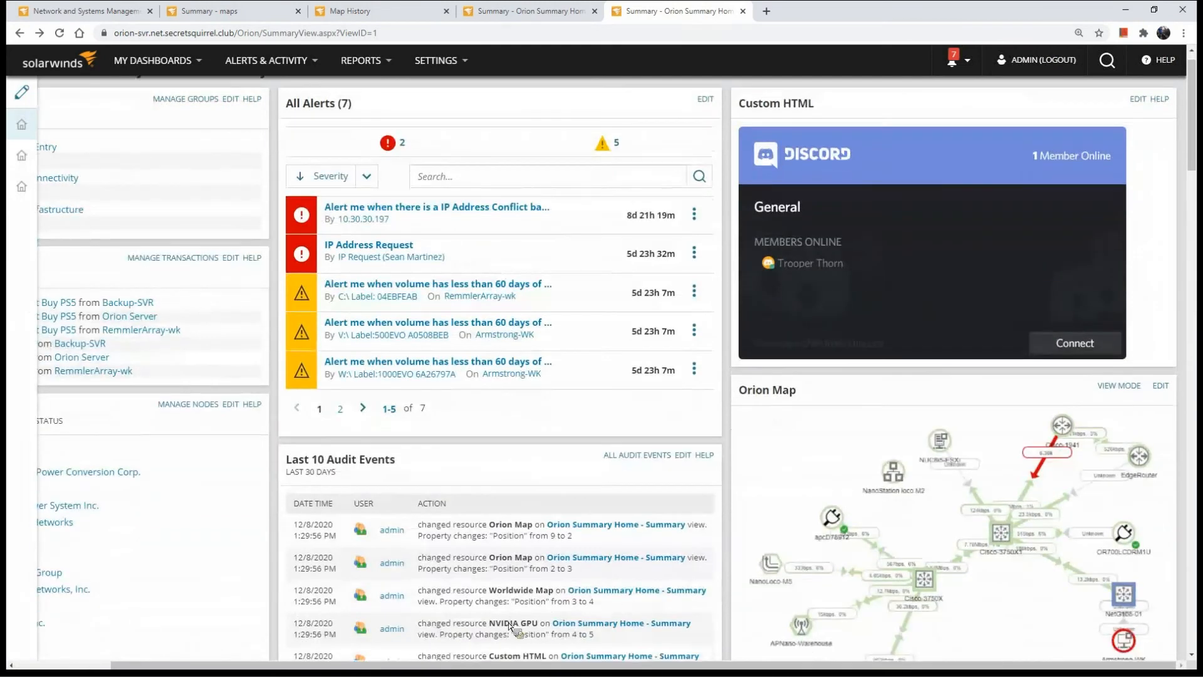
Put the Summary dashboard into customization mode and open its page settings
left_click_drag(496, 669, 349, 671)
scroll(349, 668, "down", 3)
scroll(326, 407, "up", 4)
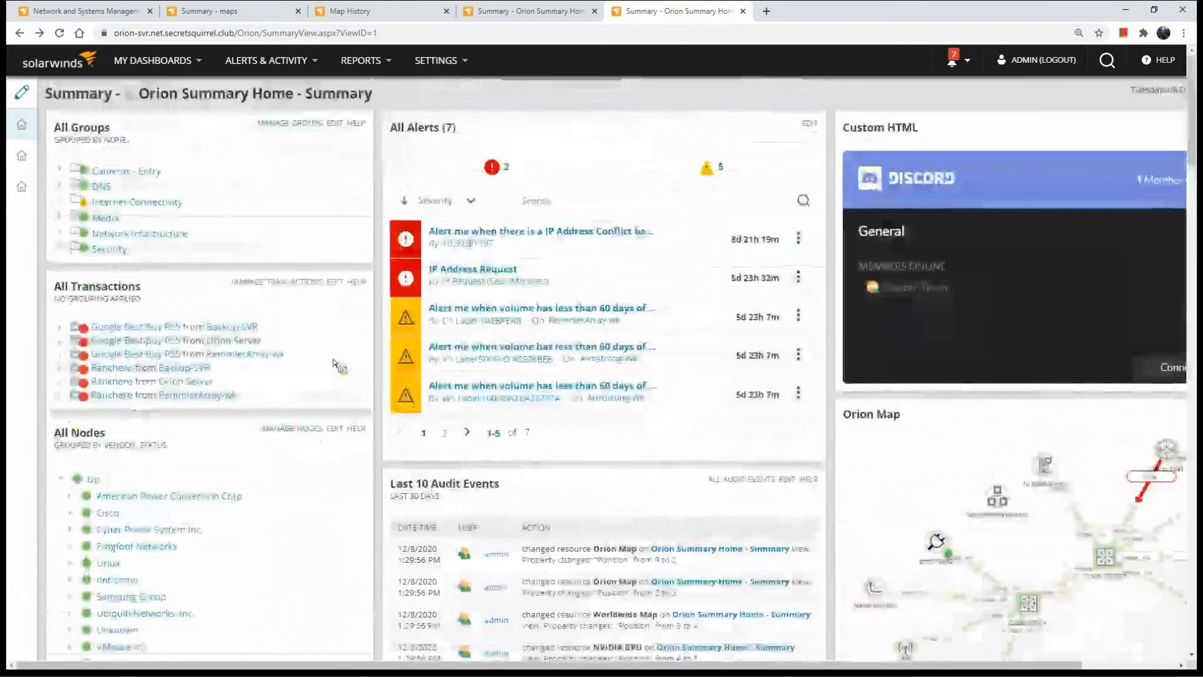
left_click(25, 93)
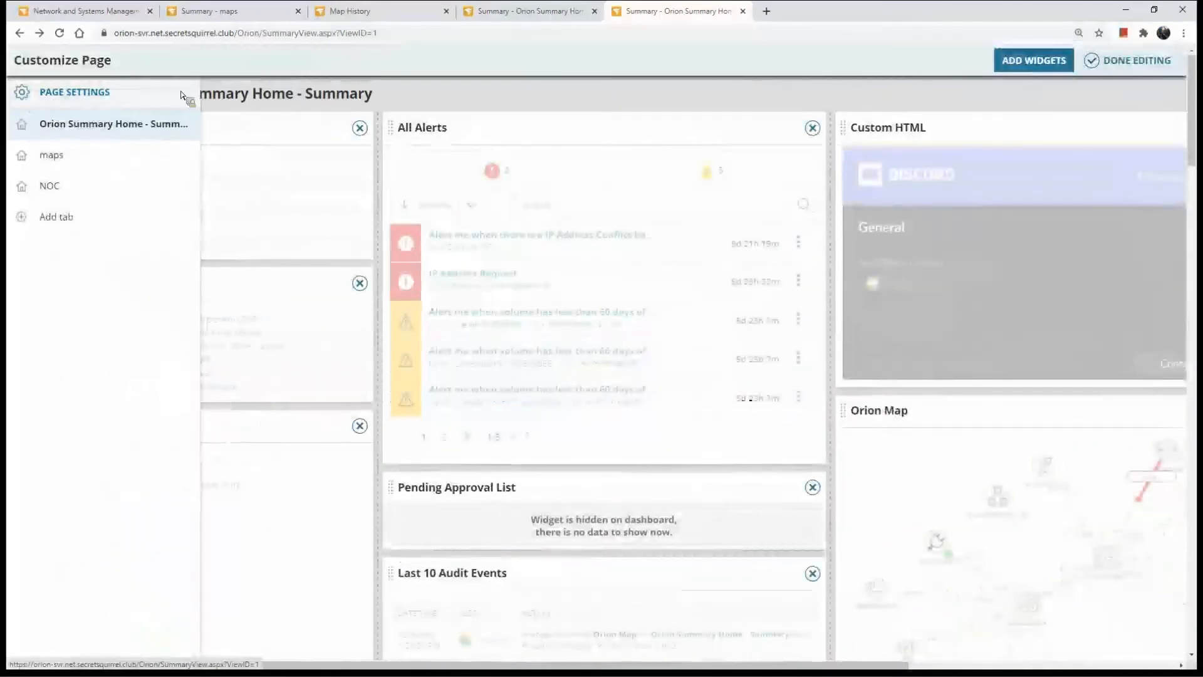
left_click(31, 99)
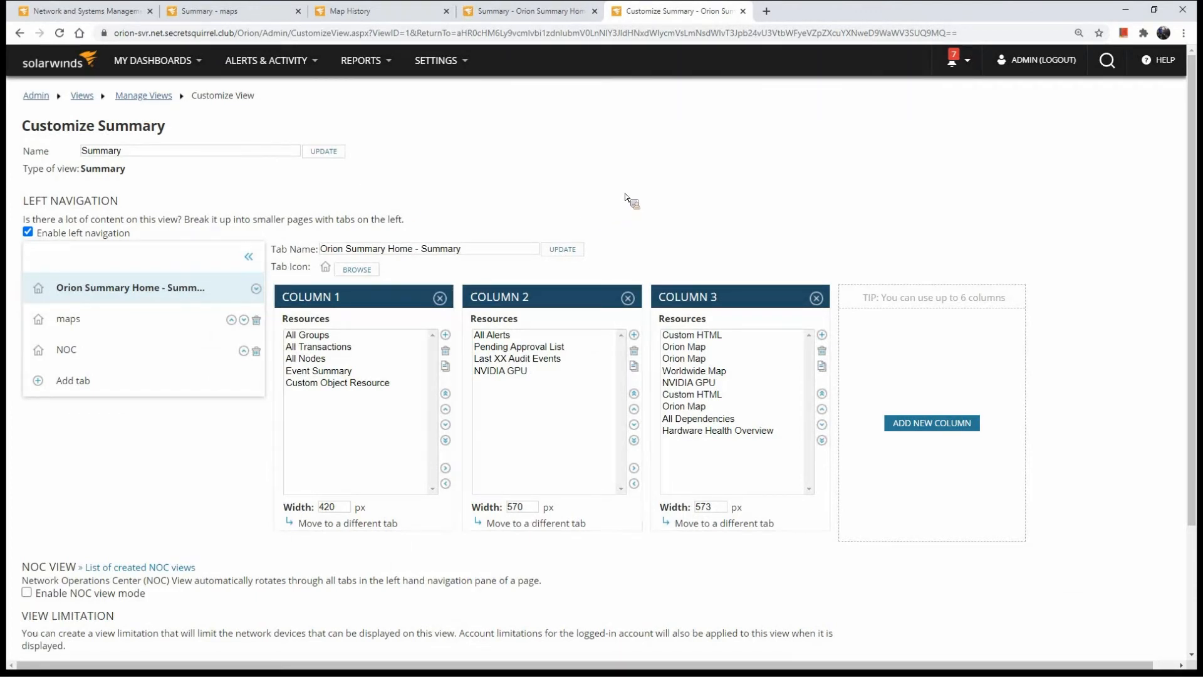
Enable NOC view mode for the Summary view
scroll(625, 192, "down", 3)
left_click_drag(19, 439, 21, 401)
left_click(54, 416)
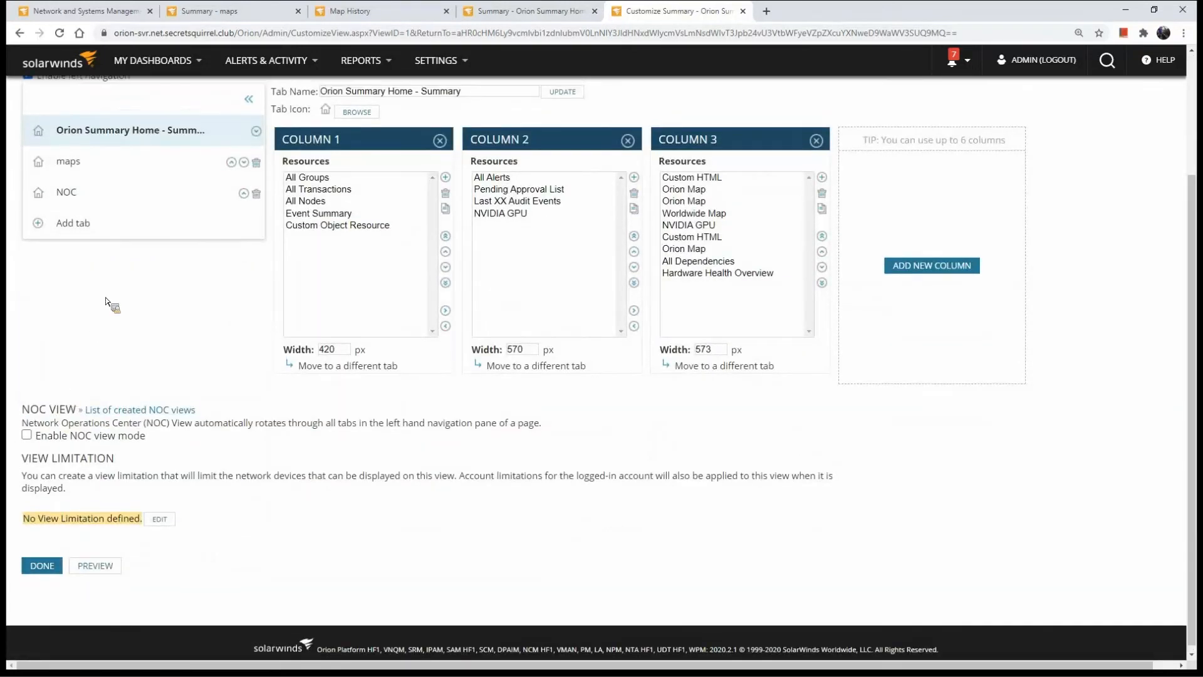
scroll(100, 276, "up", 2)
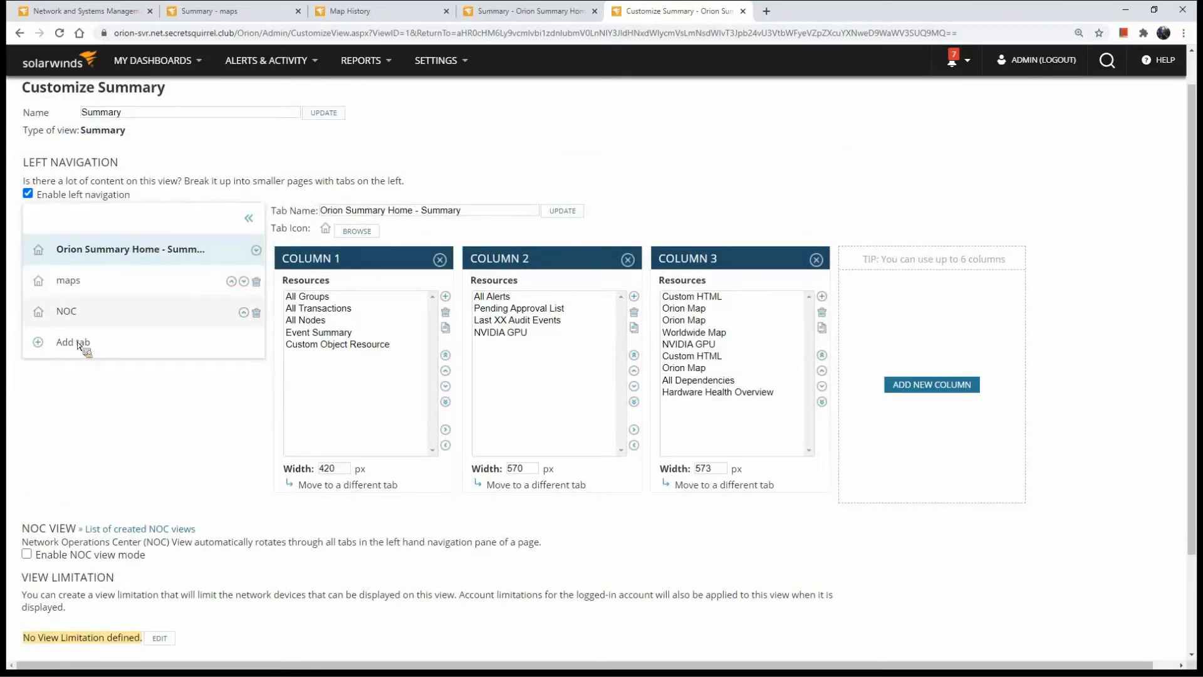
scroll(28, 432, "down", 2)
left_click(26, 430)
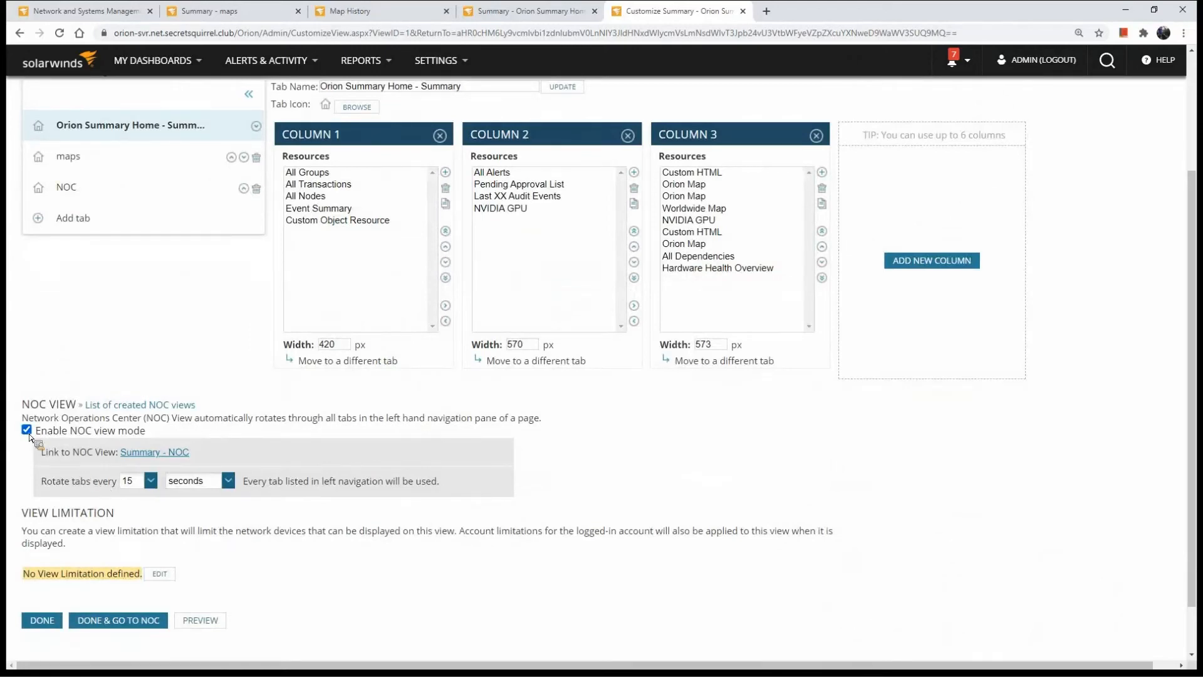
Review the left navigation tabs, the NOC tab rotation settings and the View Limitation section of the Summary view
scroll(116, 442, "up", 1)
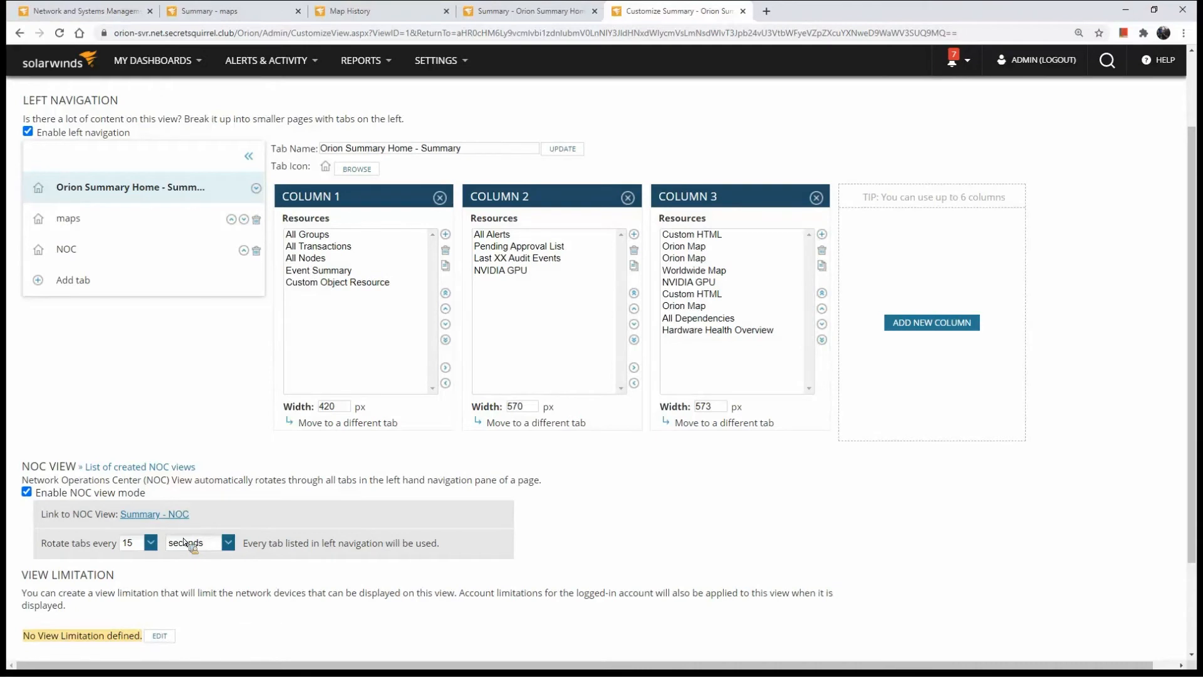
scroll(263, 539, "down", 3)
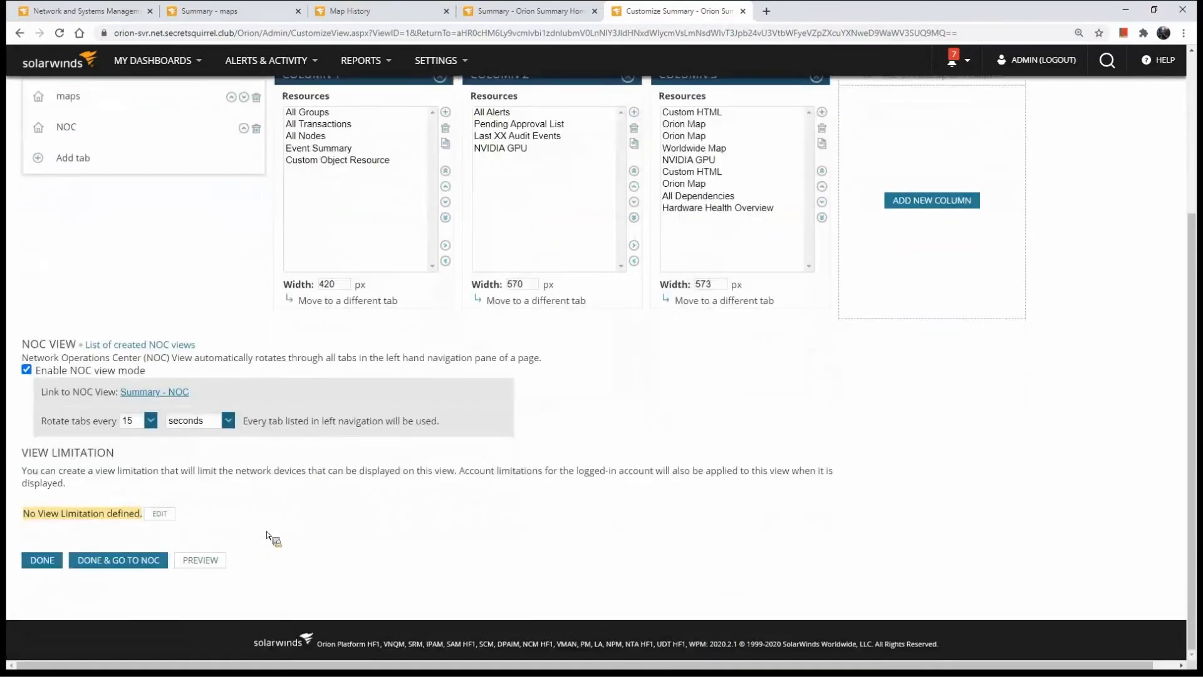
left_click_drag(115, 452, 20, 452)
left_click(78, 465)
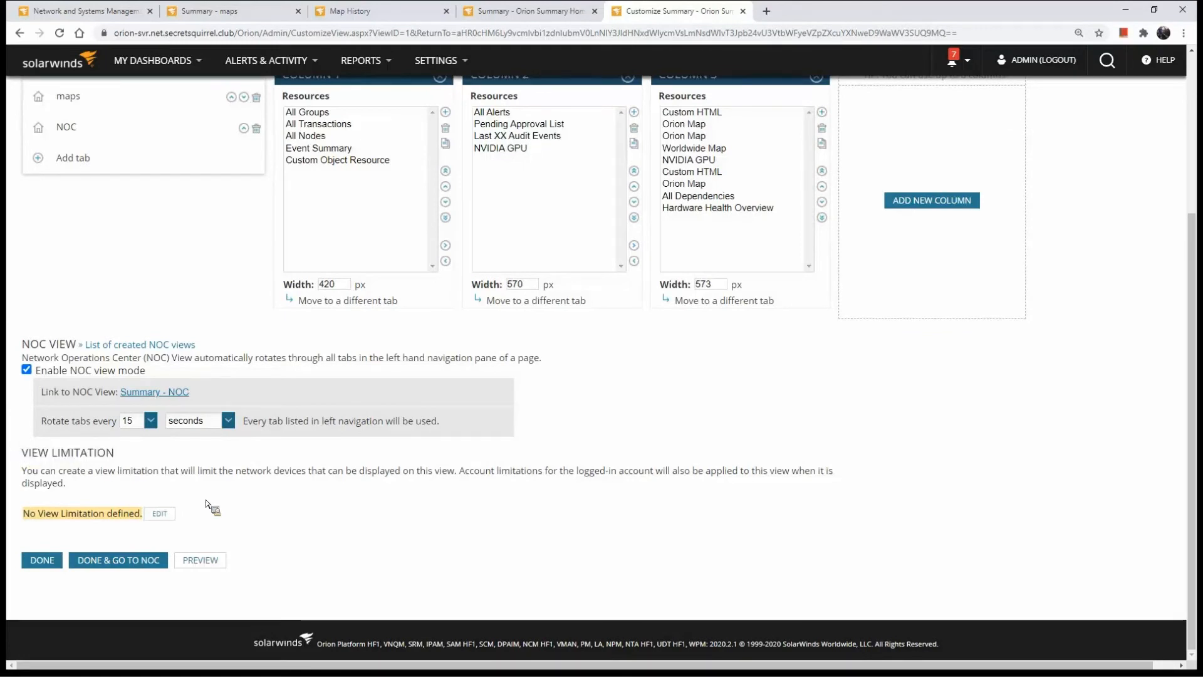
scroll(165, 204, "up", 2)
scroll(152, 531, "down", 2)
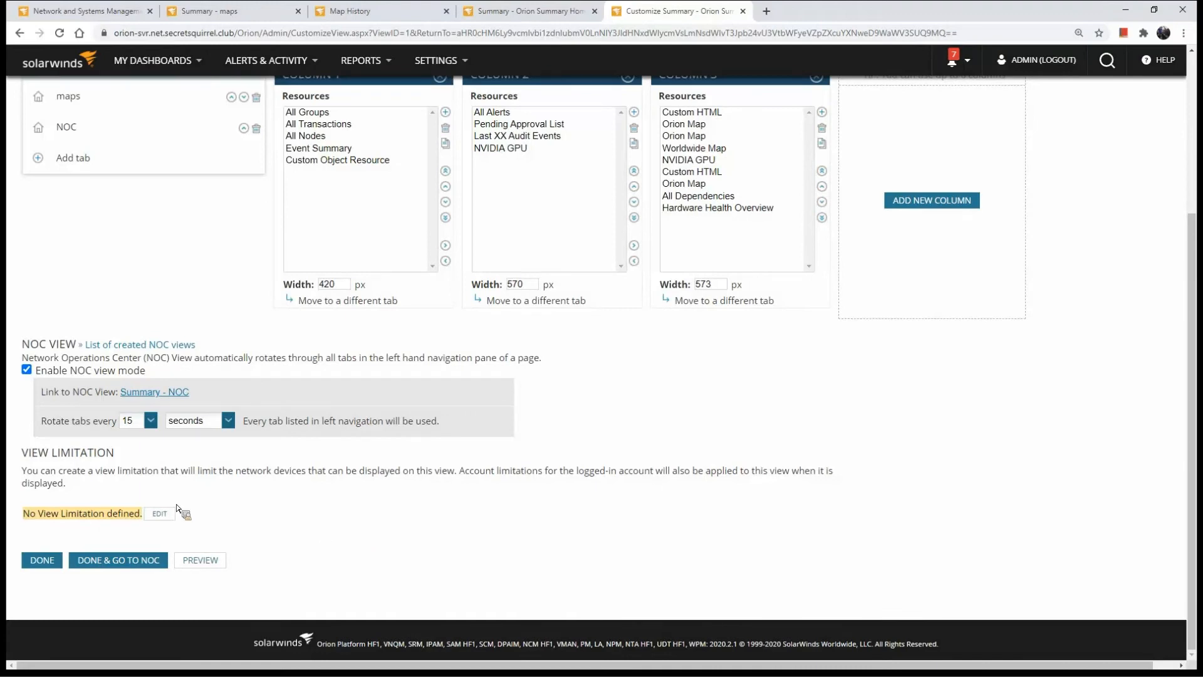
Open the view limitation for editing and look through the full list of available limitation types
left_click(164, 514)
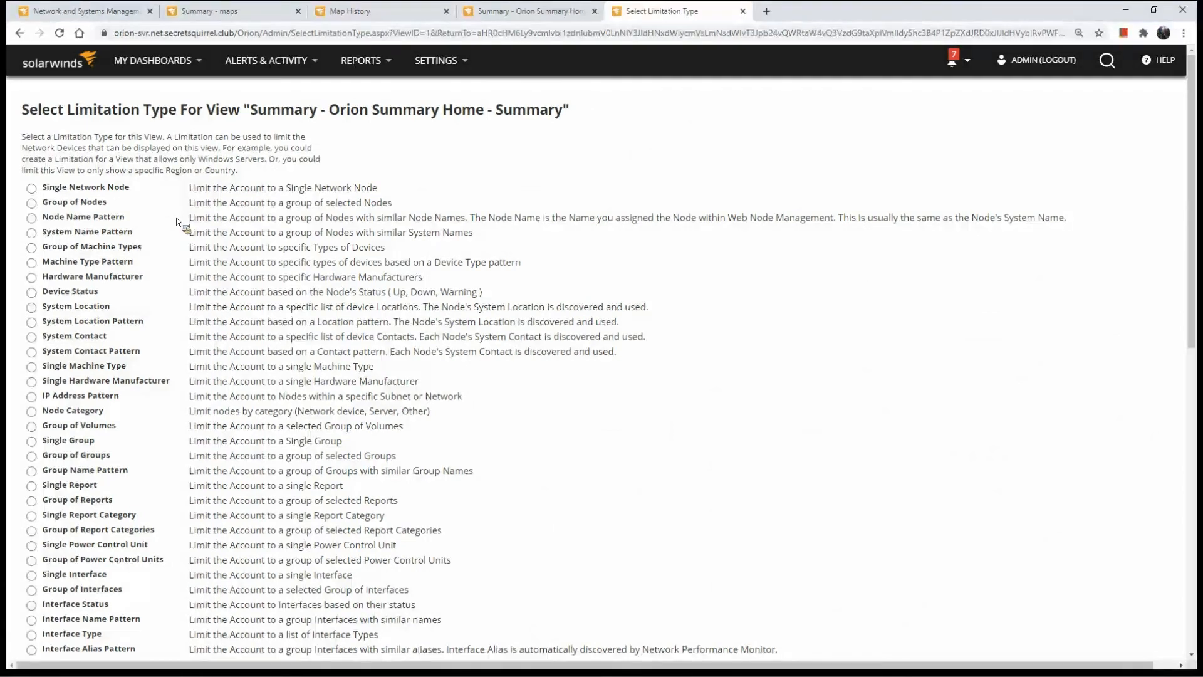
scroll(176, 223, "down", 1)
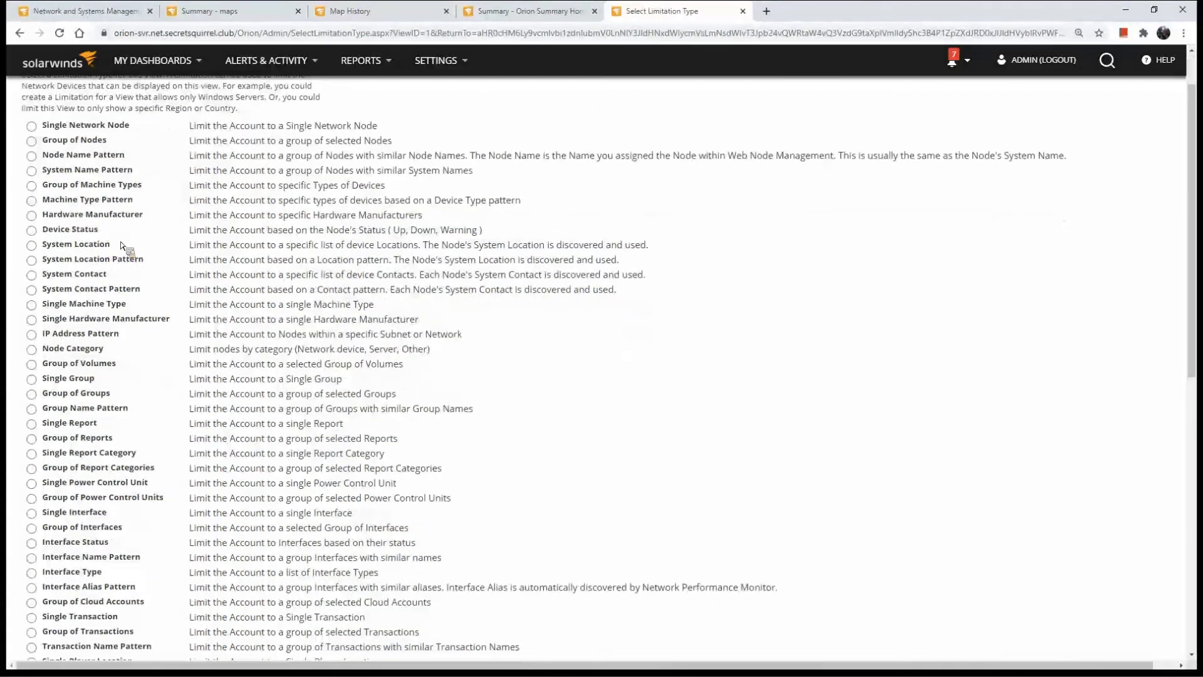
scroll(100, 282, "up", 1)
scroll(45, 483, "down", 1)
scroll(39, 509, "down", 4)
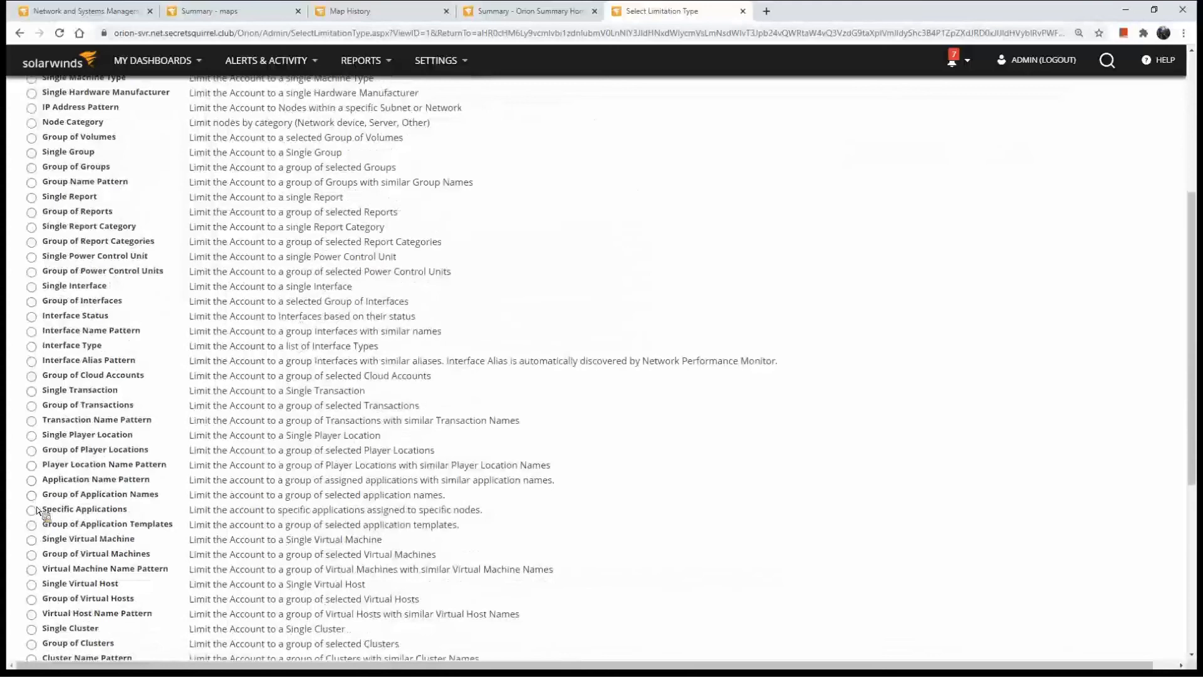
scroll(38, 515, "down", 6)
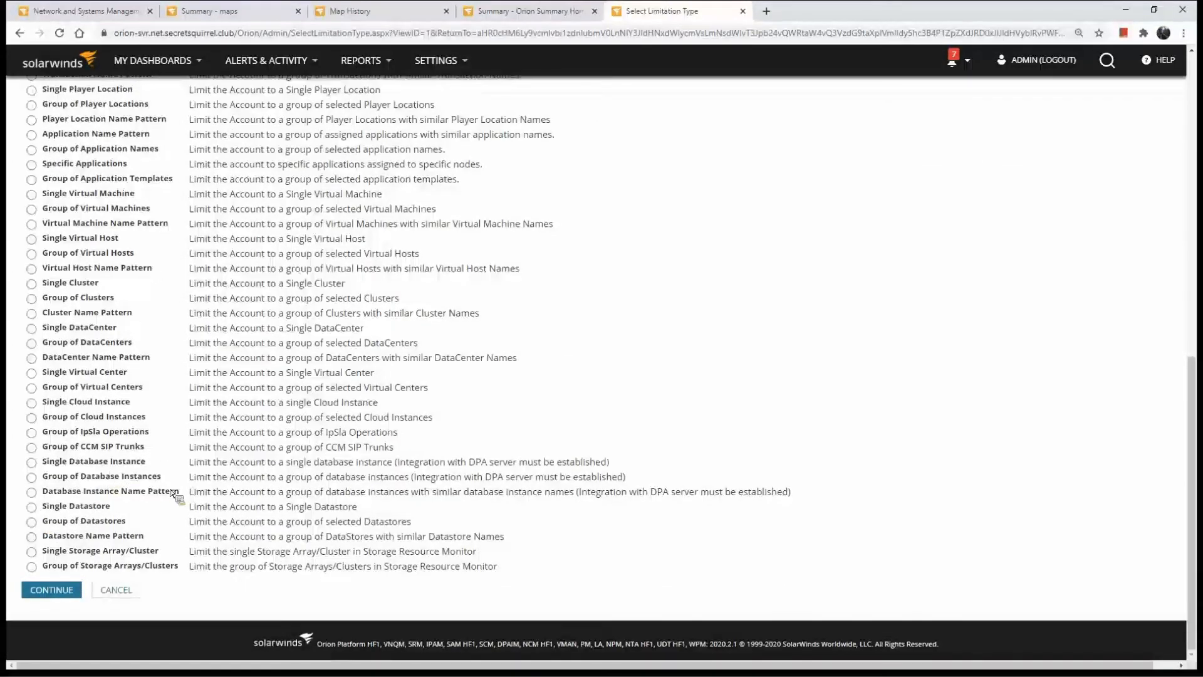
scroll(169, 493, "up", 10)
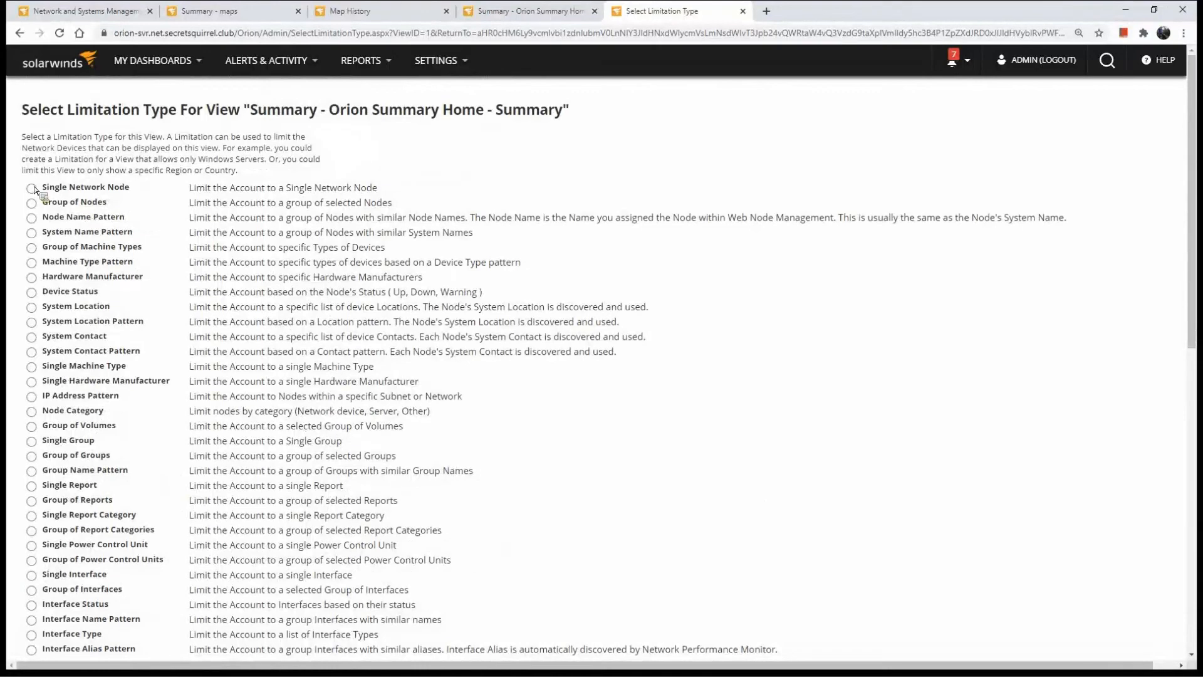
Try a Node Name Pattern limitation with the pattern %wan%, leaving for the Summary dashboard without submitting it
left_click(31, 218)
scroll(322, 467, "down", 6)
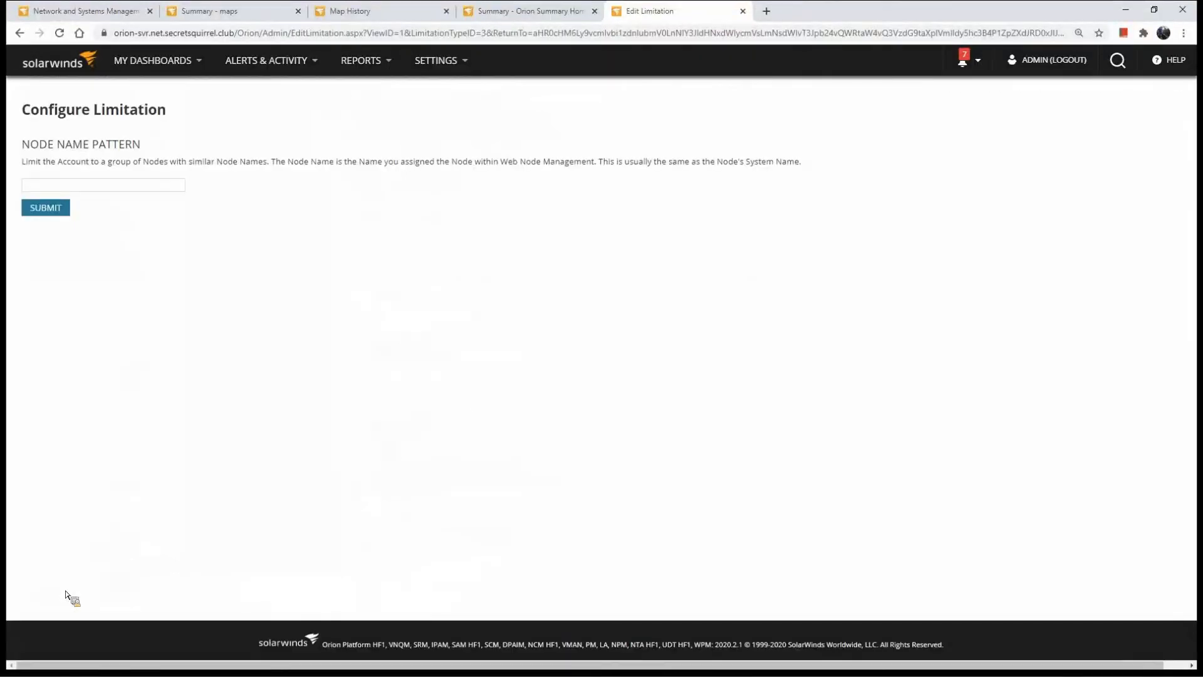
left_click(147, 188)
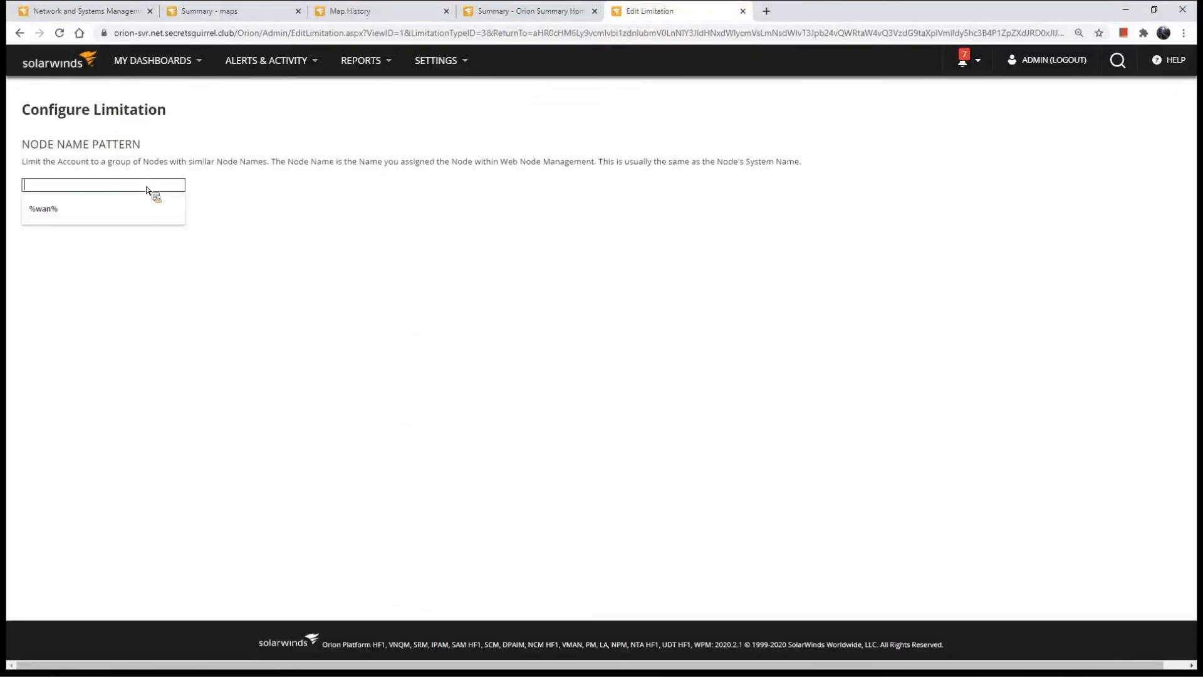
left_click(136, 205)
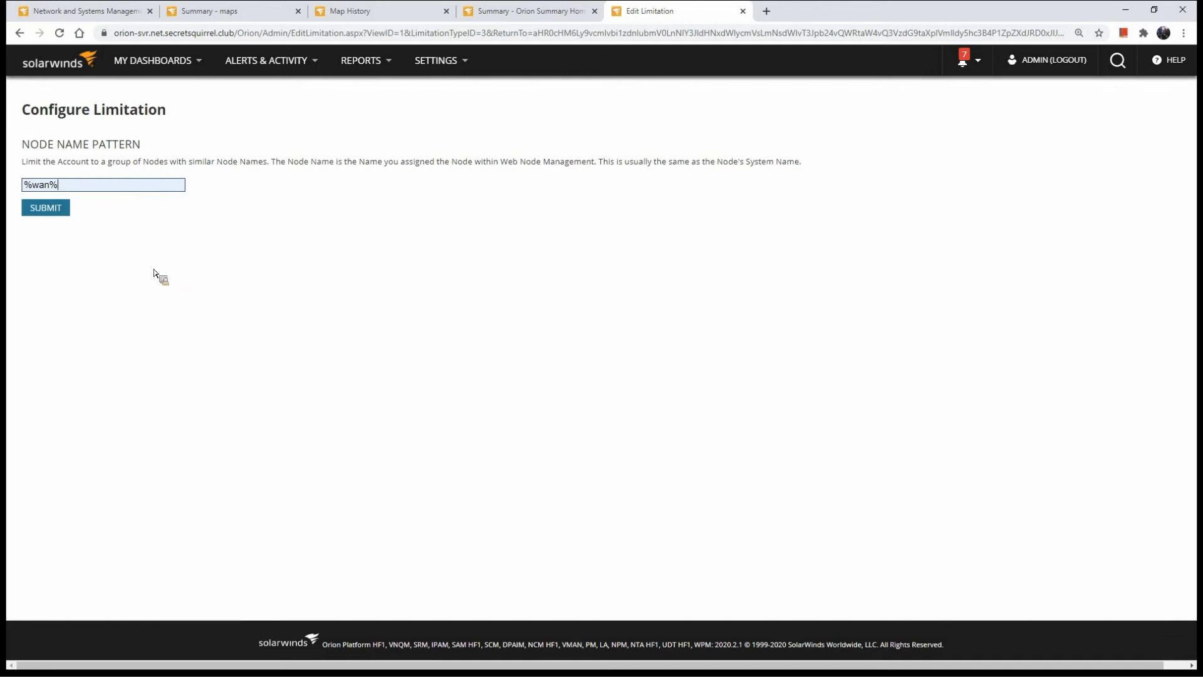
left_click(73, 64)
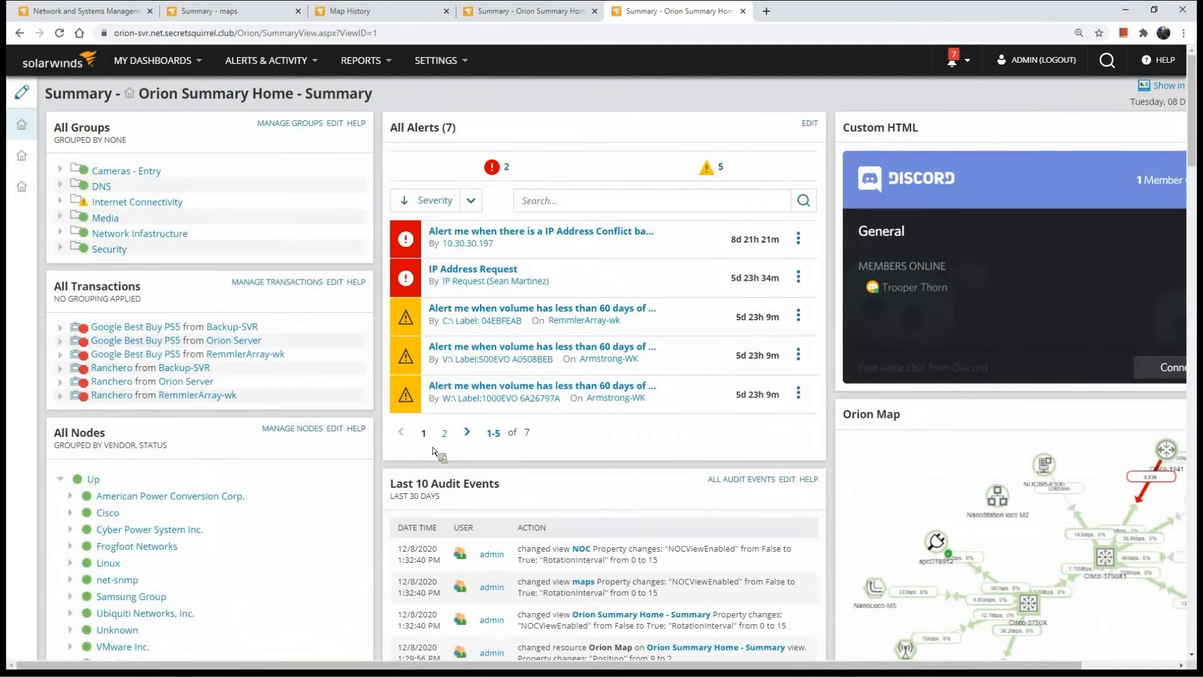
Open the All Nodes widget for editing and examine its Filter Nodes (SQL) setting
left_click(335, 430)
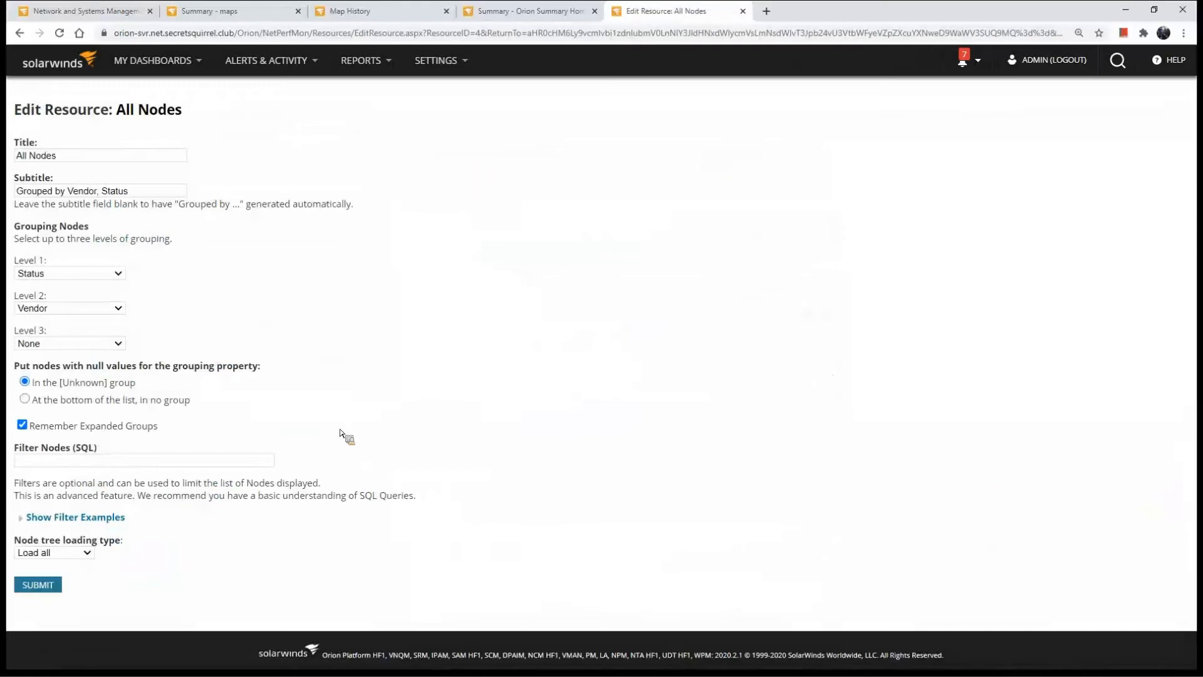
left_click_drag(133, 449, 5, 452)
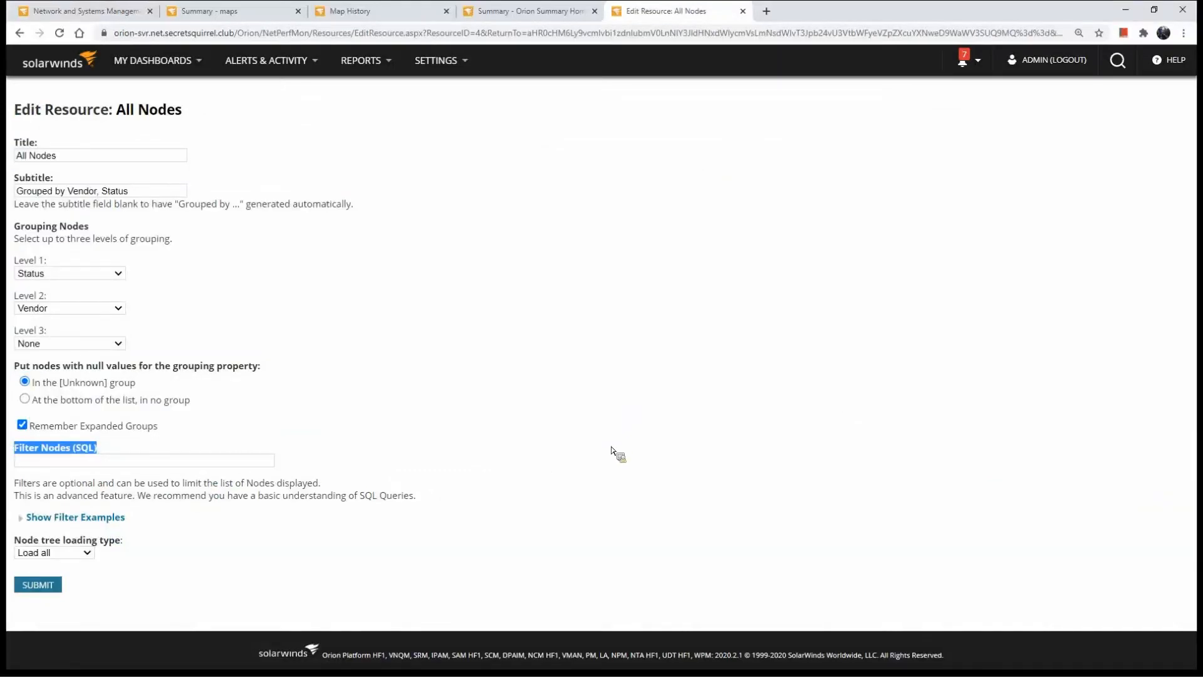
left_click(674, 474)
left_click_drag(113, 450, 11, 450)
left_click_drag(35, 445, 114, 378)
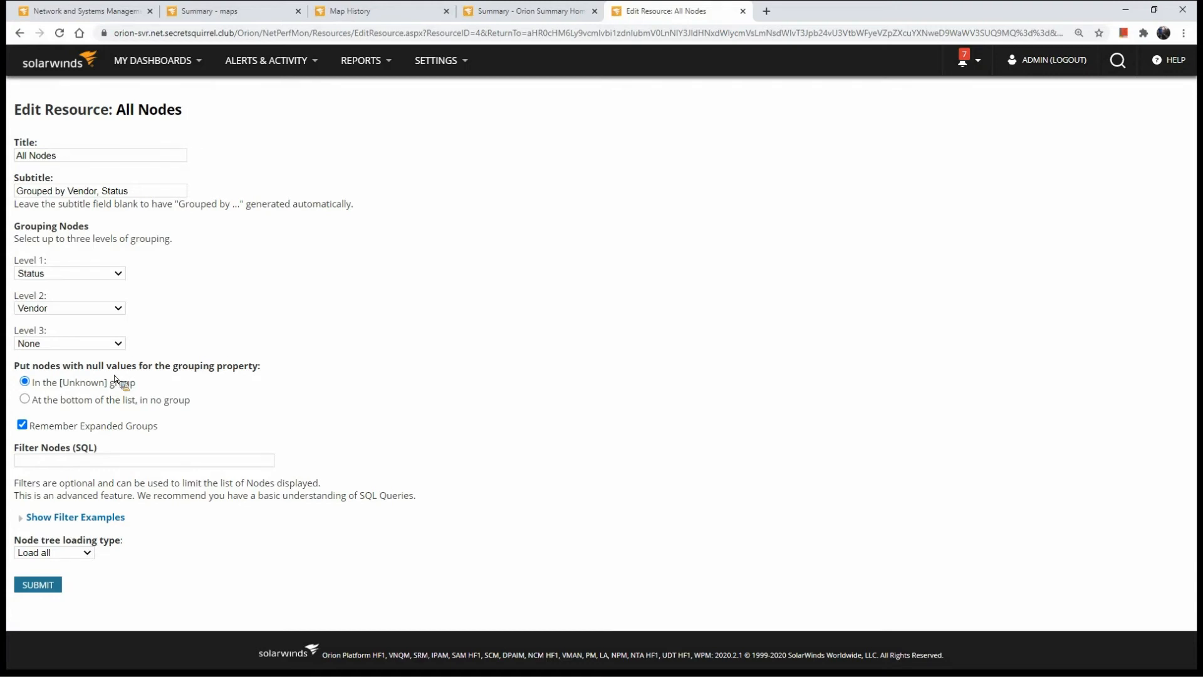
Expand the SQL filter examples for the All Nodes widget, read them and return to the Summary dashboard
left_click_drag(89, 450, 67, 451)
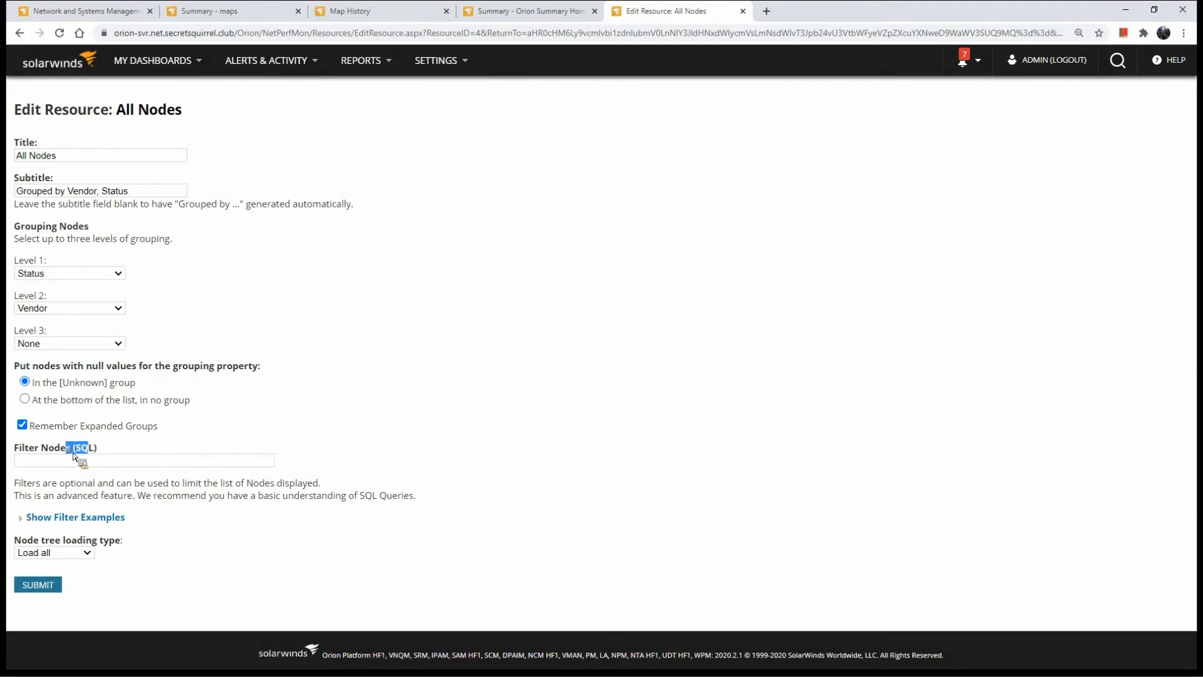
left_click(64, 519)
scroll(104, 475, "down", 1)
scroll(104, 474, "down", 2)
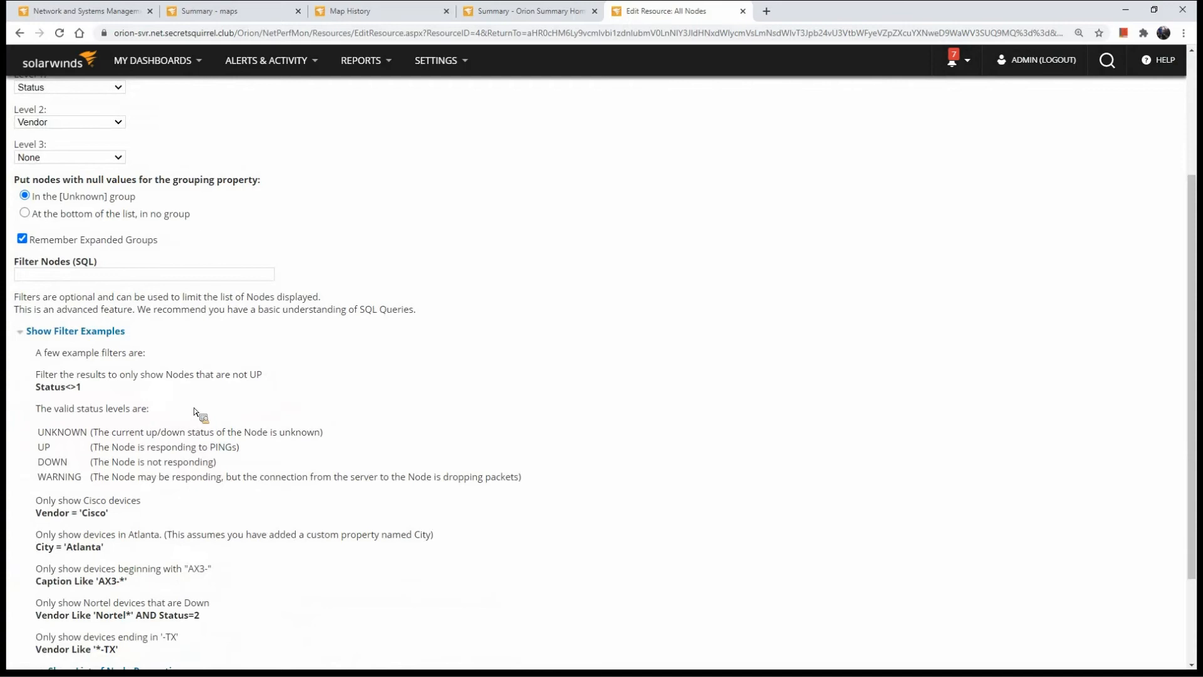
key("alt+Left")
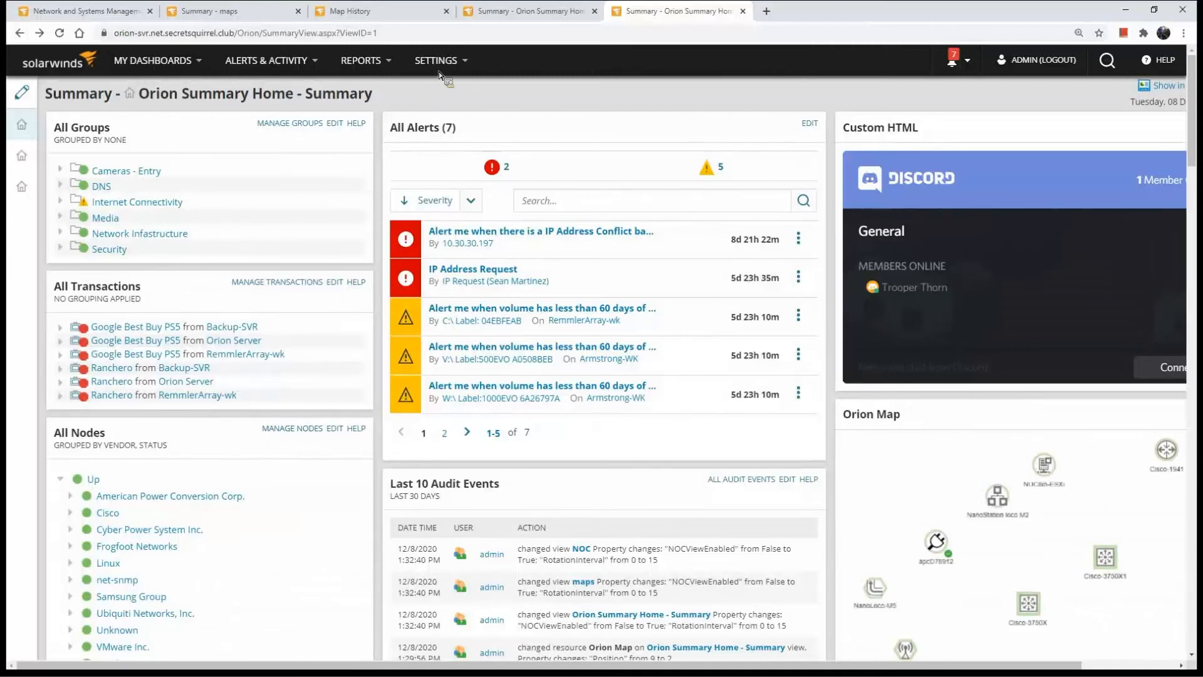
Open the Guest account for editing from the individual accounts in Manage Accounts
mouse_move(439, 61)
left_click(442, 89)
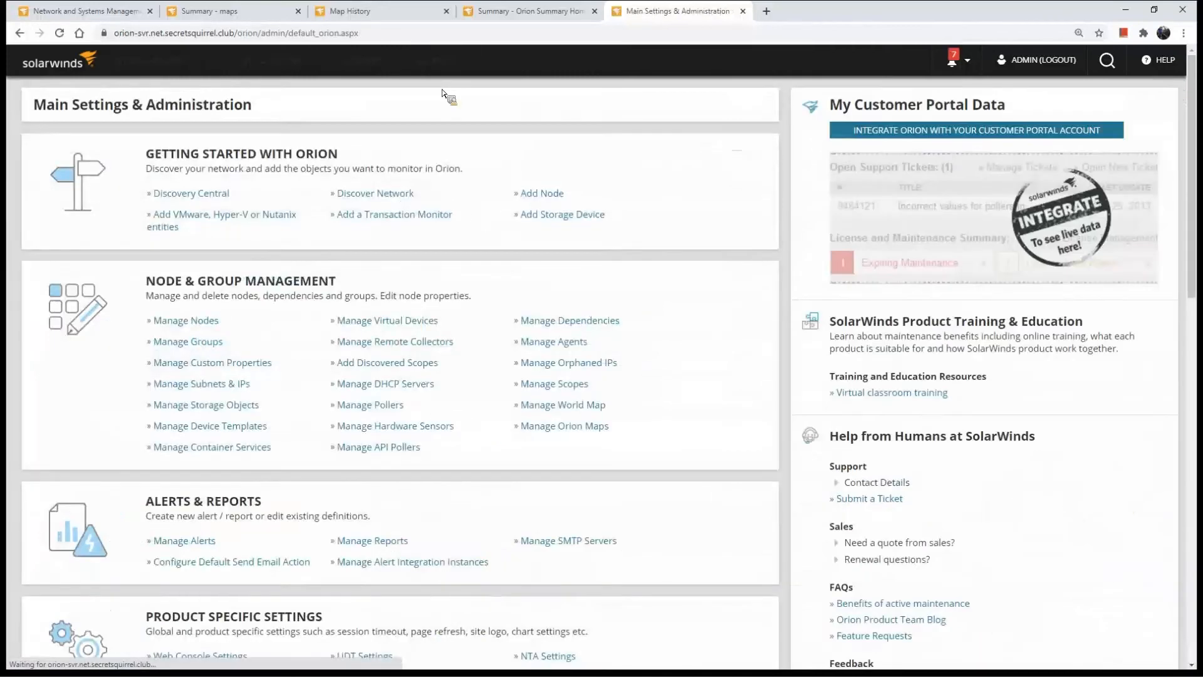
scroll(449, 108, "down", 8)
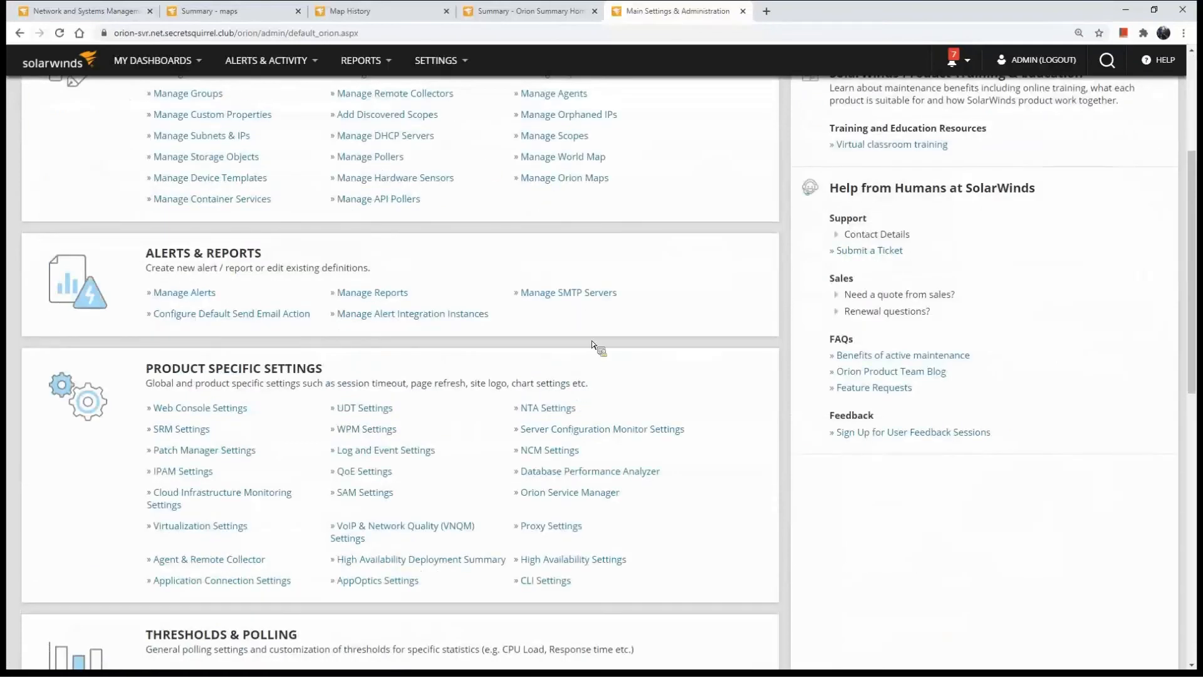
scroll(207, 376, "down", 4)
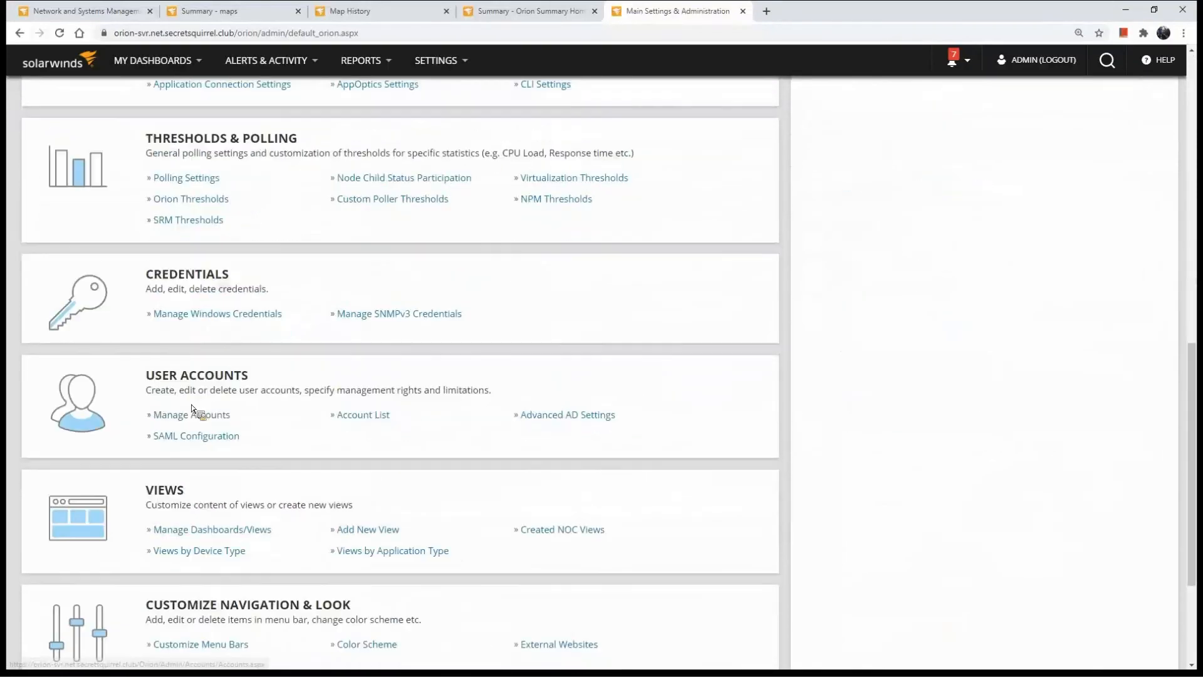
left_click(188, 417)
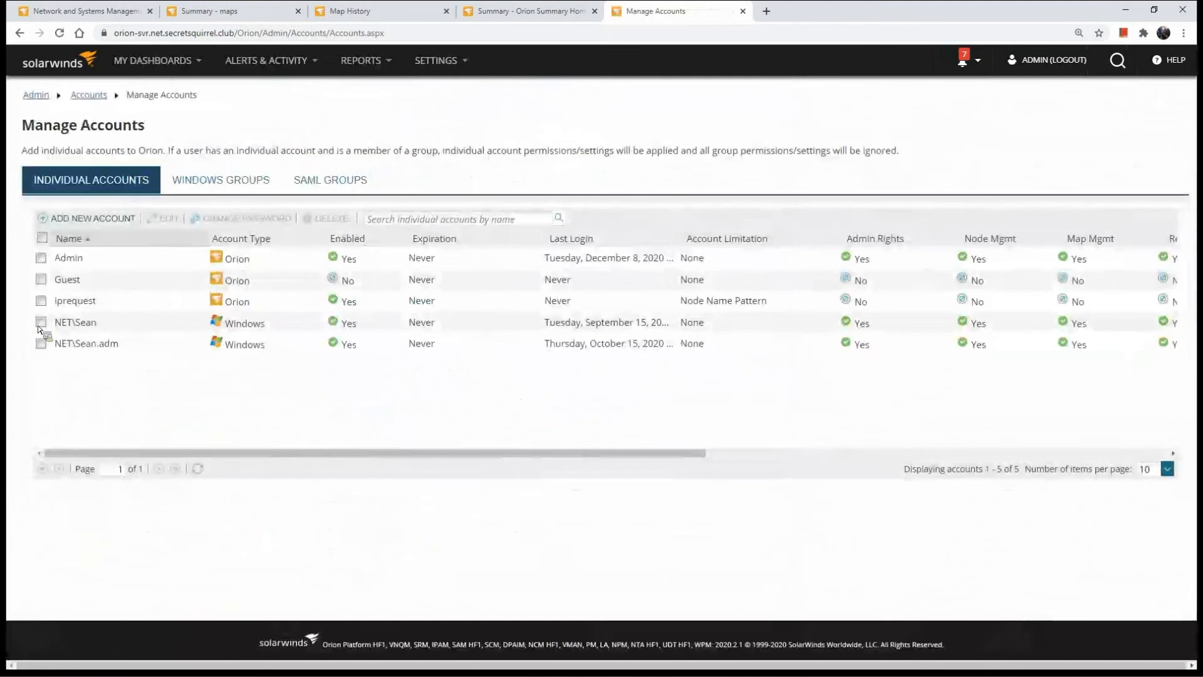
left_click(42, 281)
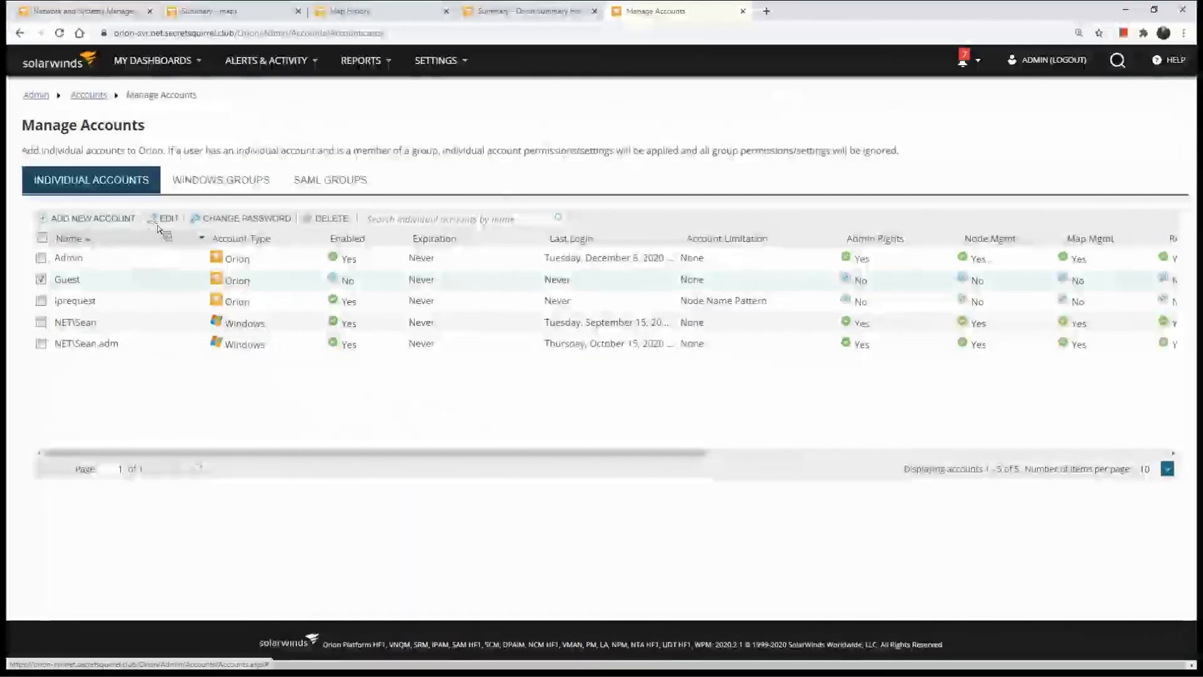
left_click(164, 218)
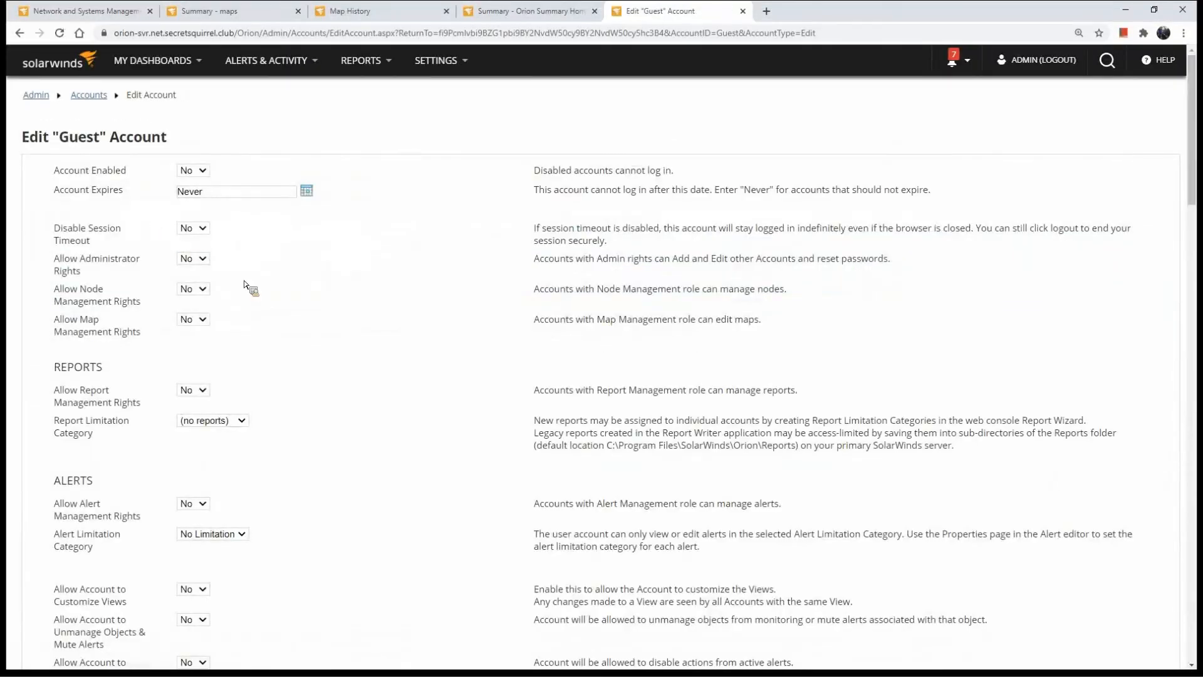
Start a Node Name Pattern limitation for the Guest account and enter the pattern %wan%
scroll(347, 344, "down", 2)
scroll(325, 341, "down", 8)
left_click_drag(64, 250, 194, 268)
left_click(91, 301)
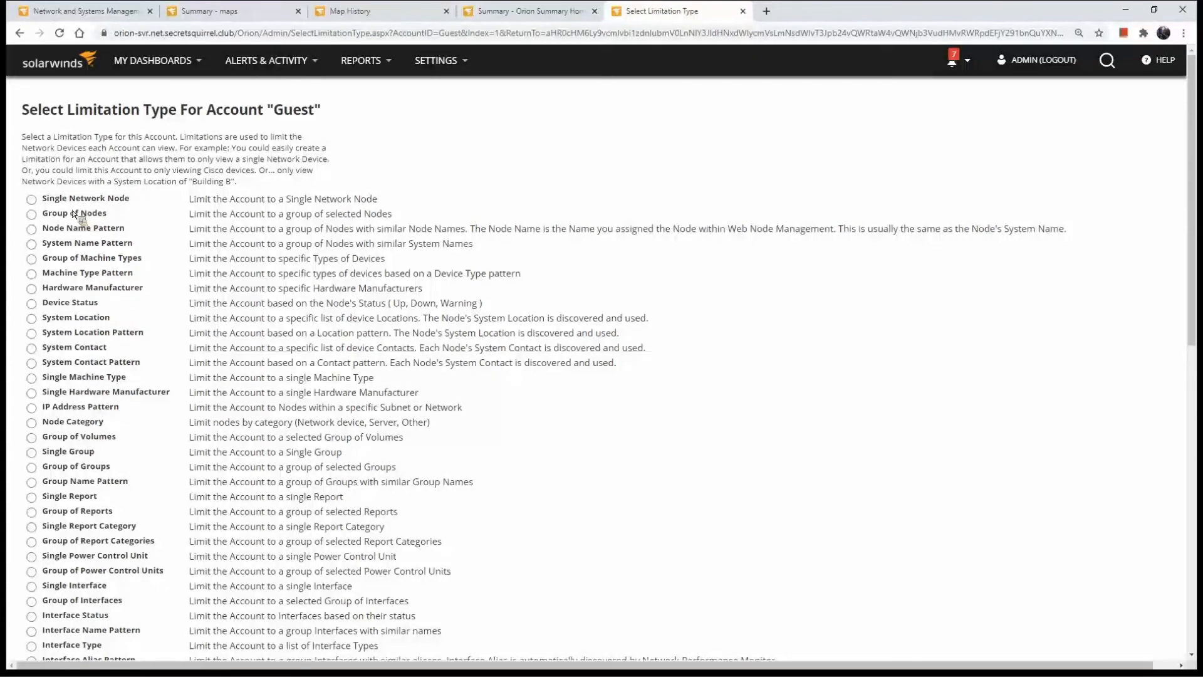
left_click(48, 236)
scroll(283, 408, "down", 9)
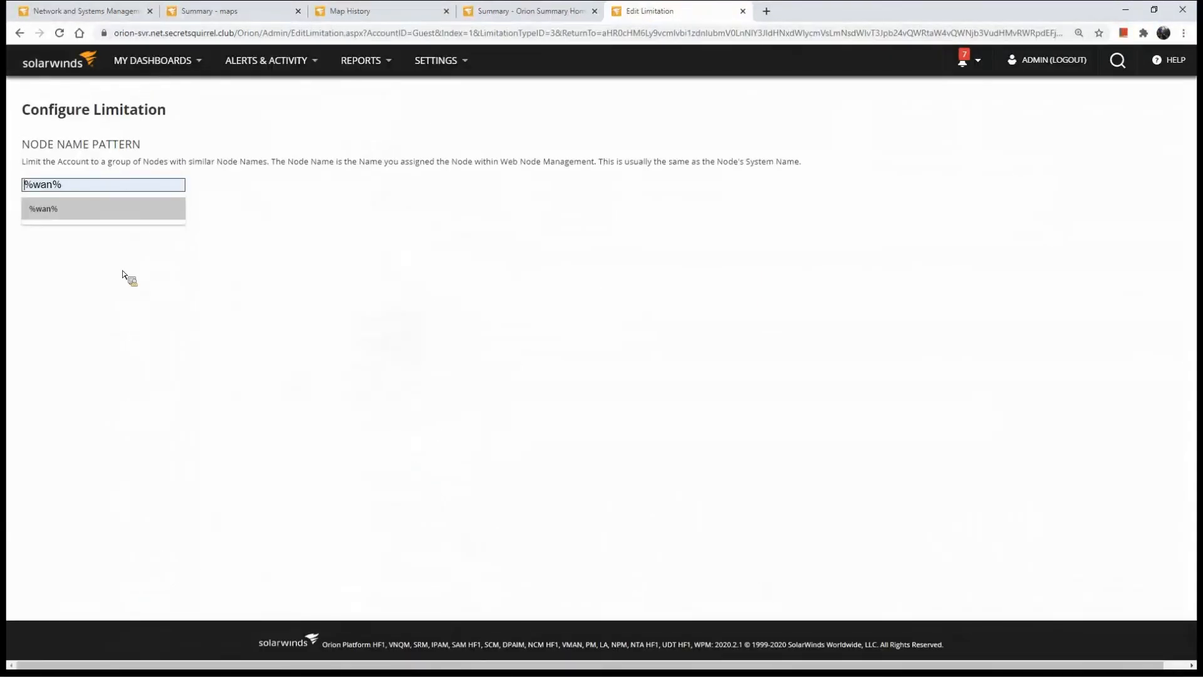
key("Return")
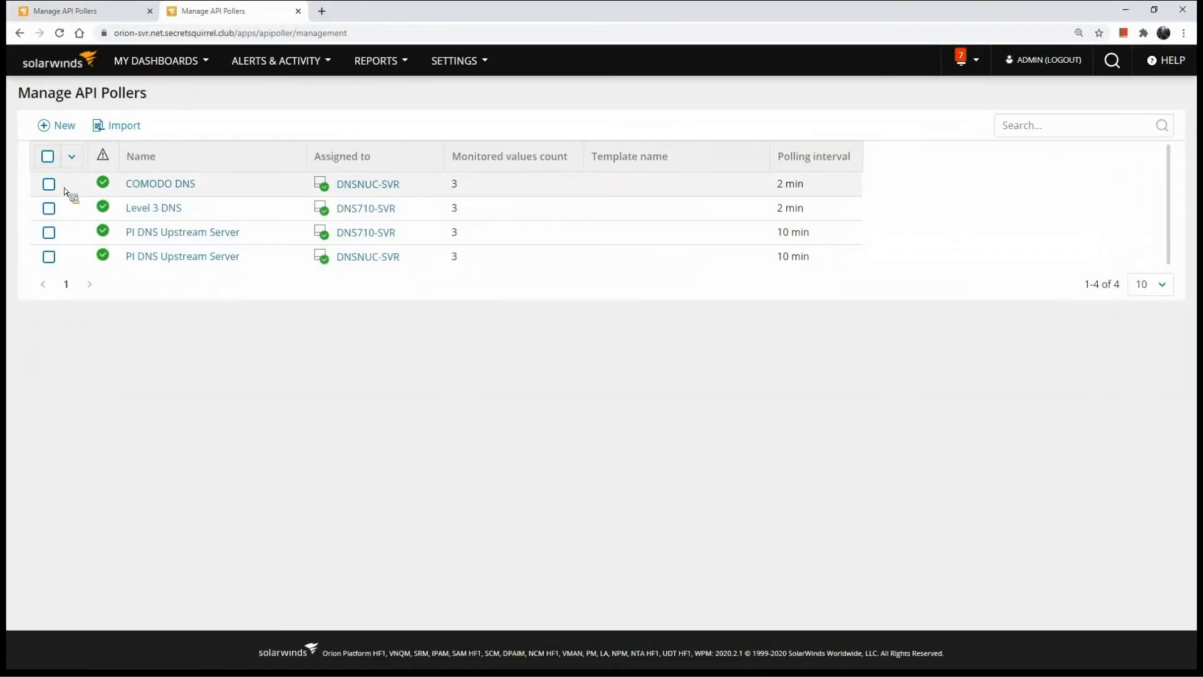
Open the COMODO DNS API poller for editing and examine the ${IP} variable in its request URL
left_click(65, 191)
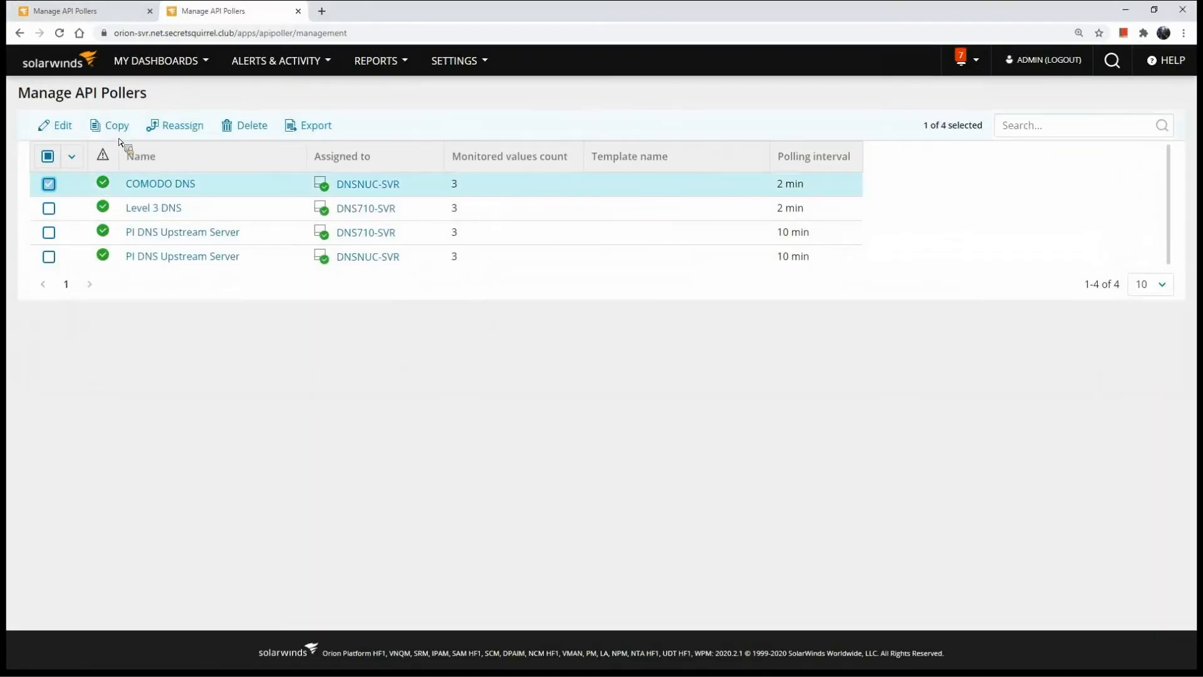
left_click(58, 127)
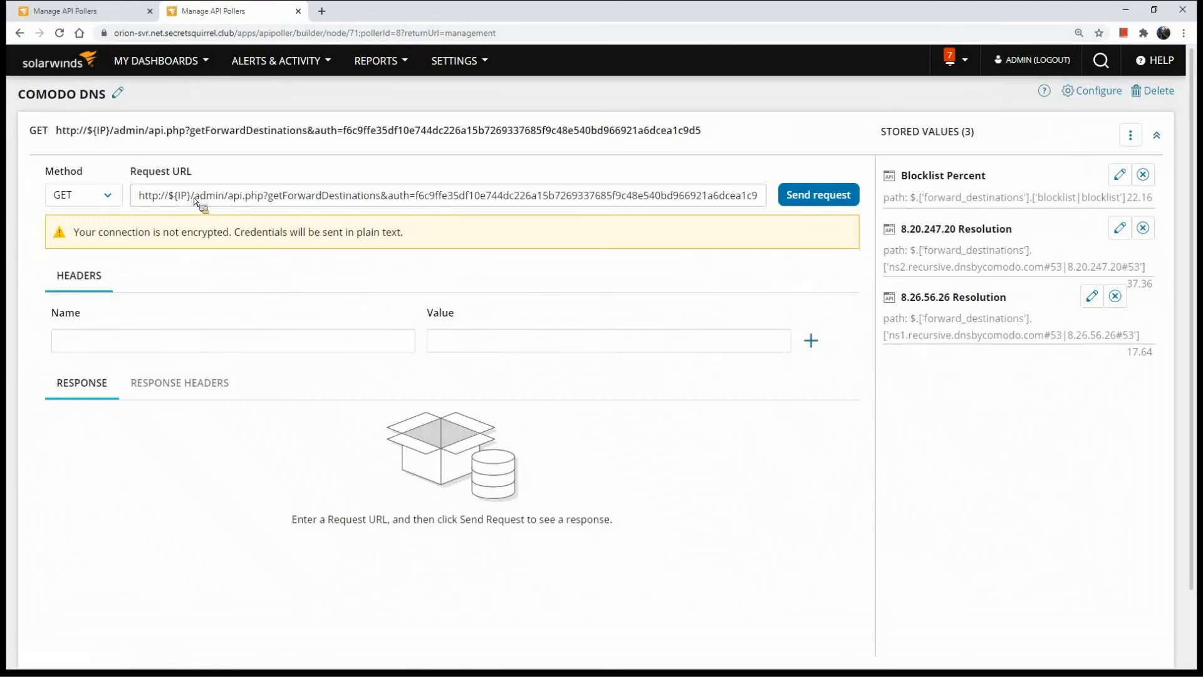
left_click_drag(168, 196, 190, 197)
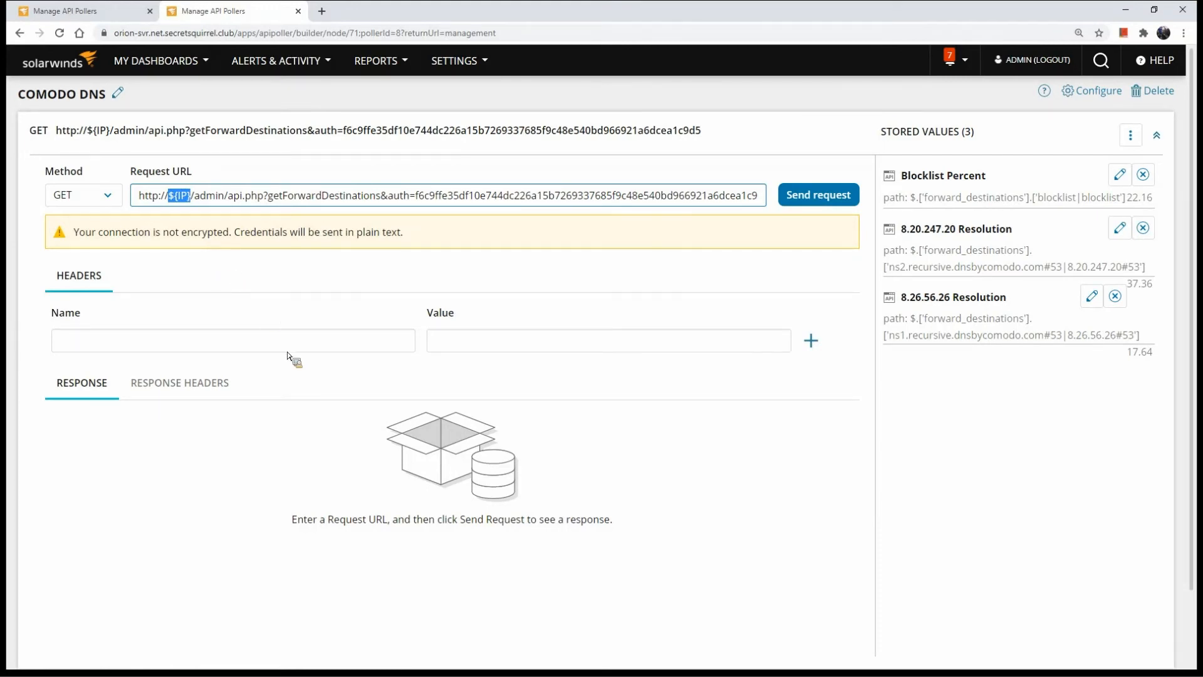
Send the COMODO DNS poller's request and examine the forward_destinations values in the response
scroll(290, 355, "down", 2)
left_click(841, 106)
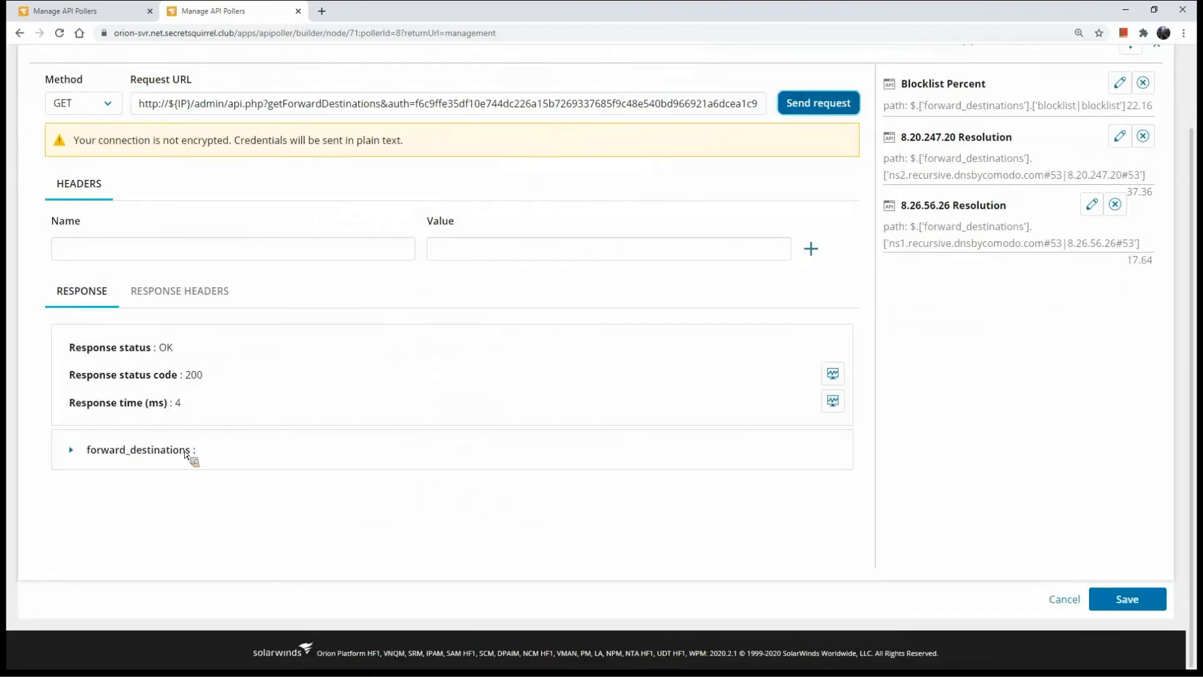
left_click(169, 452)
scroll(389, 390, "down", 1)
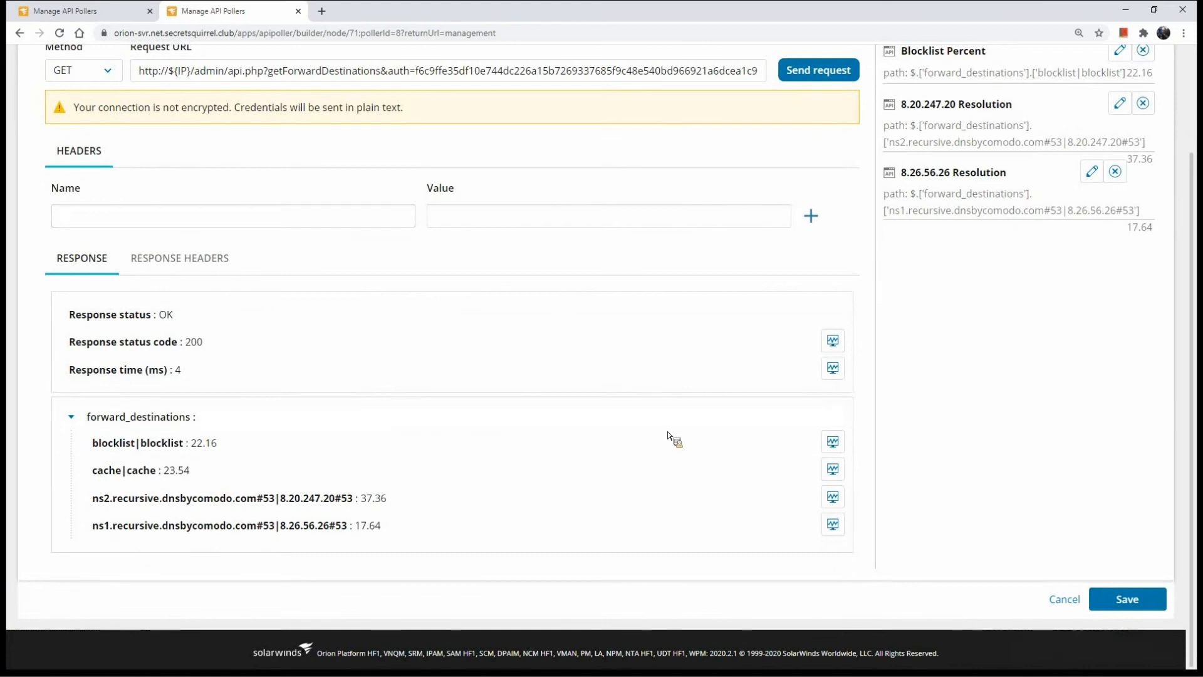
scroll(451, 300, "up", 3)
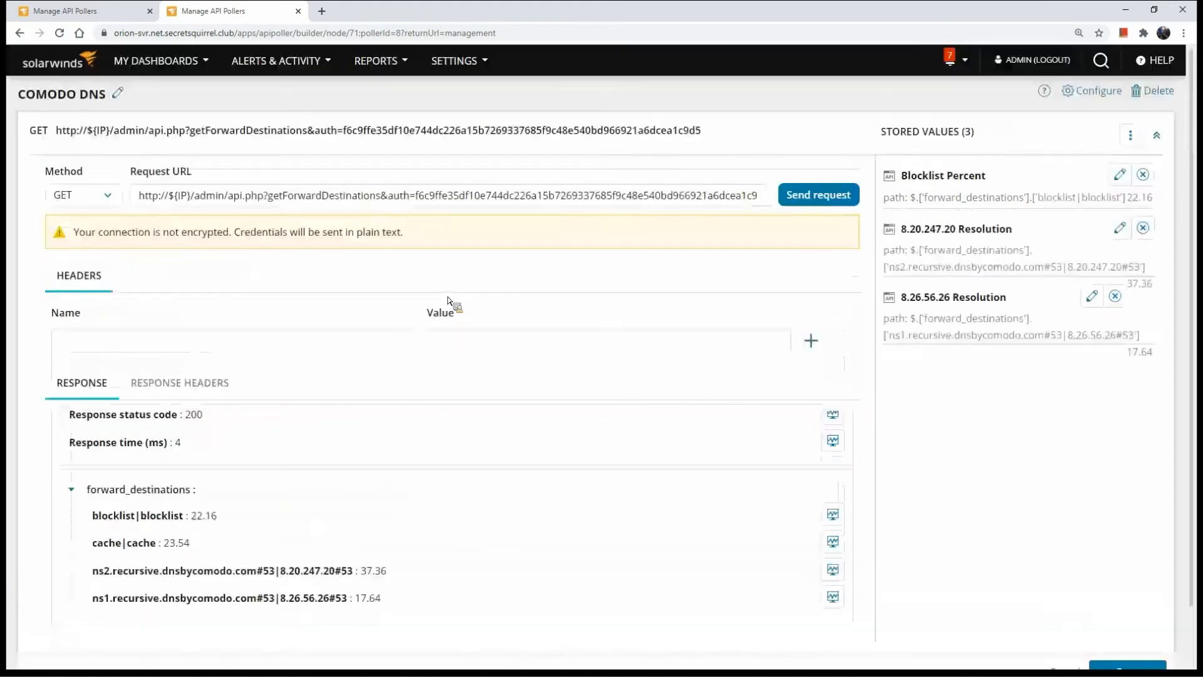
left_click_drag(99, 97, 81, 98)
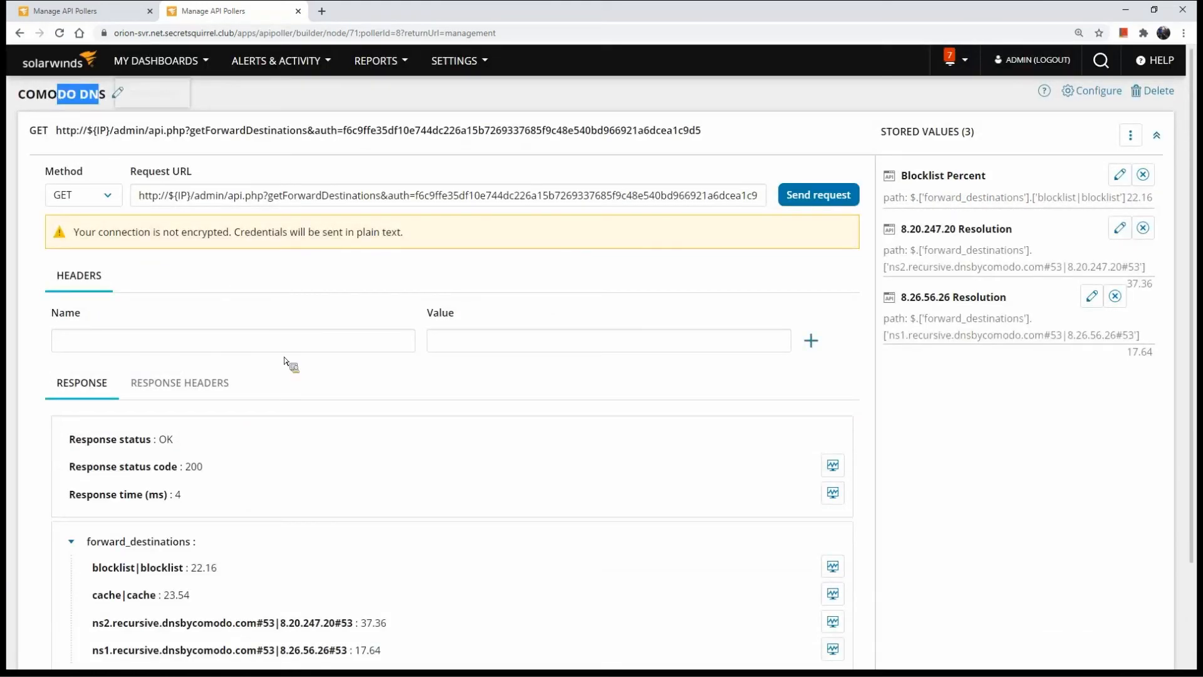
scroll(287, 357, "down", 3)
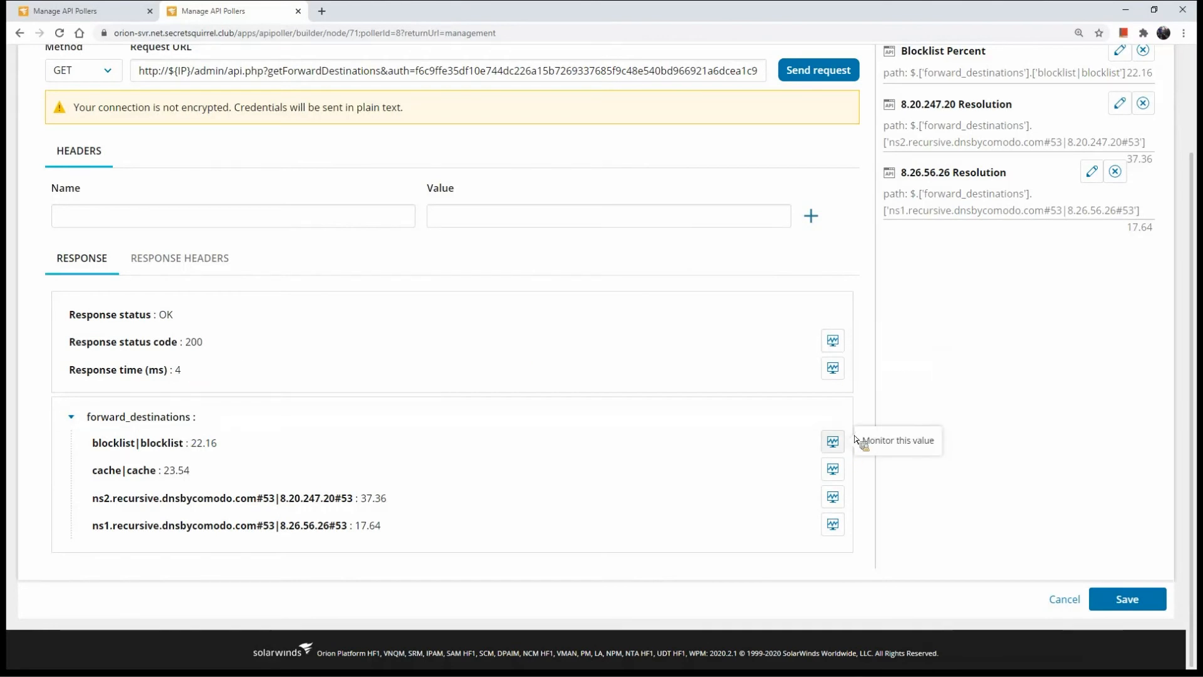
scroll(1090, 201, "up", 2)
Open the Blocklist Percent stored value for editing and examine the operators available for its warning threshold
left_click(1128, 176)
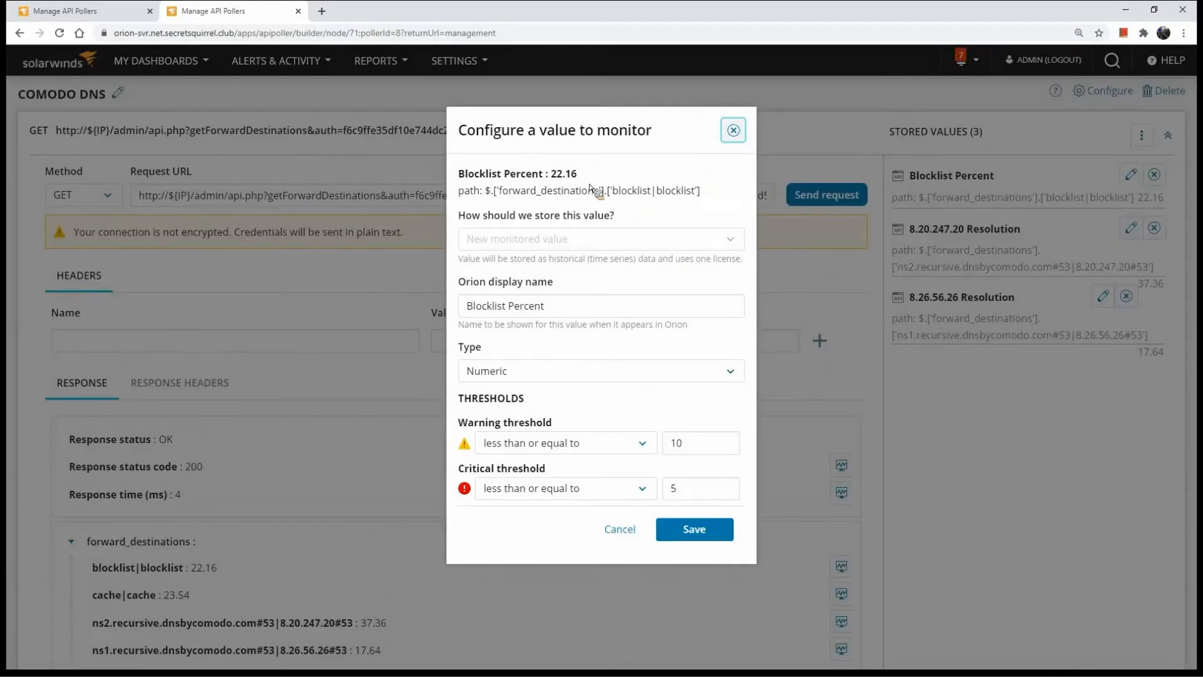
left_click_drag(577, 174, 489, 181)
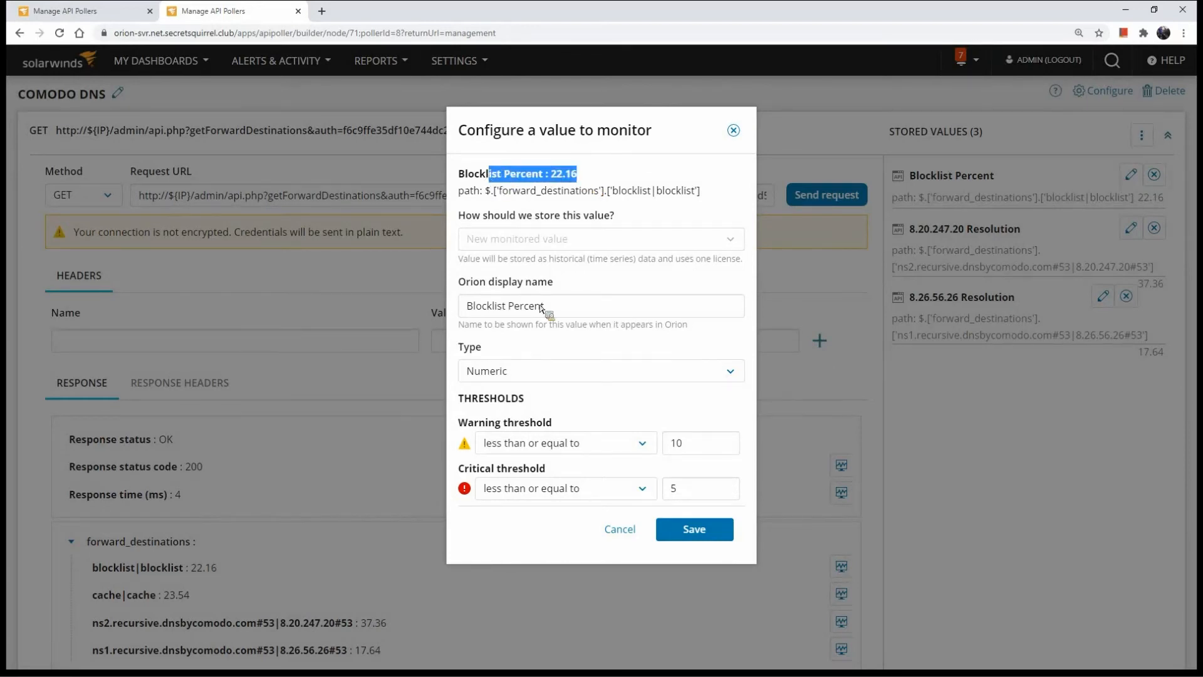
left_click(595, 443)
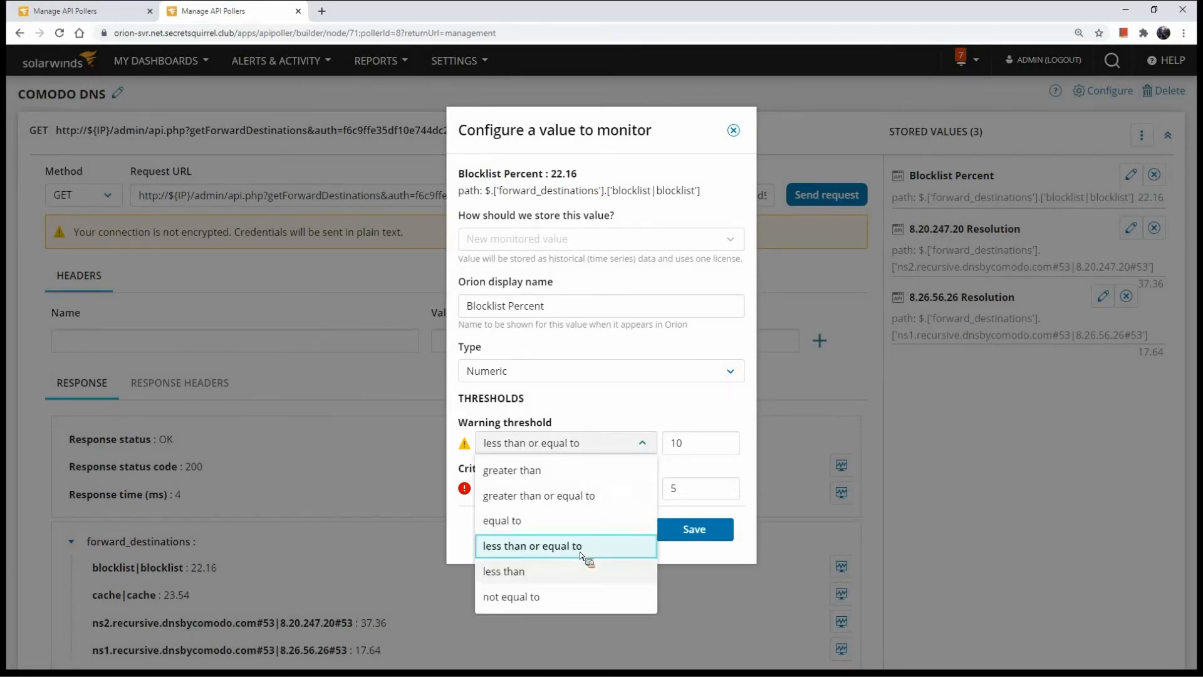
left_click(607, 439)
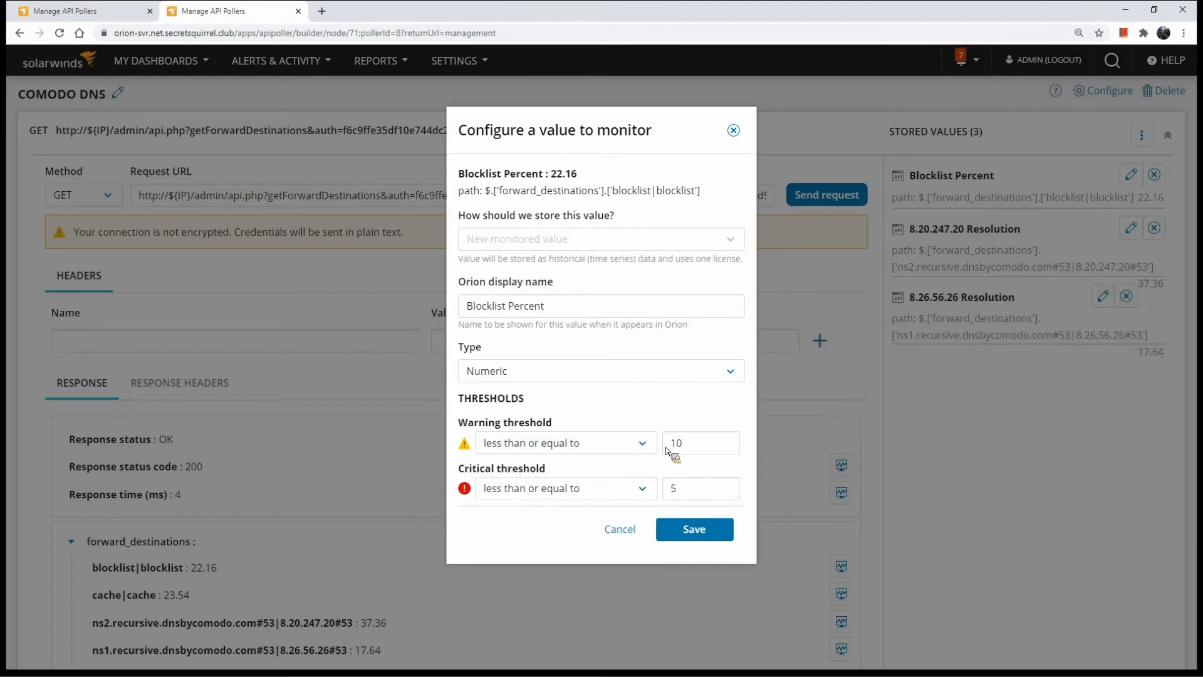
Try the String type for the Blocklist Percent value, examine its string-to-numeric conversion settings, and discard the change
left_click(615, 375)
left_click(573, 402)
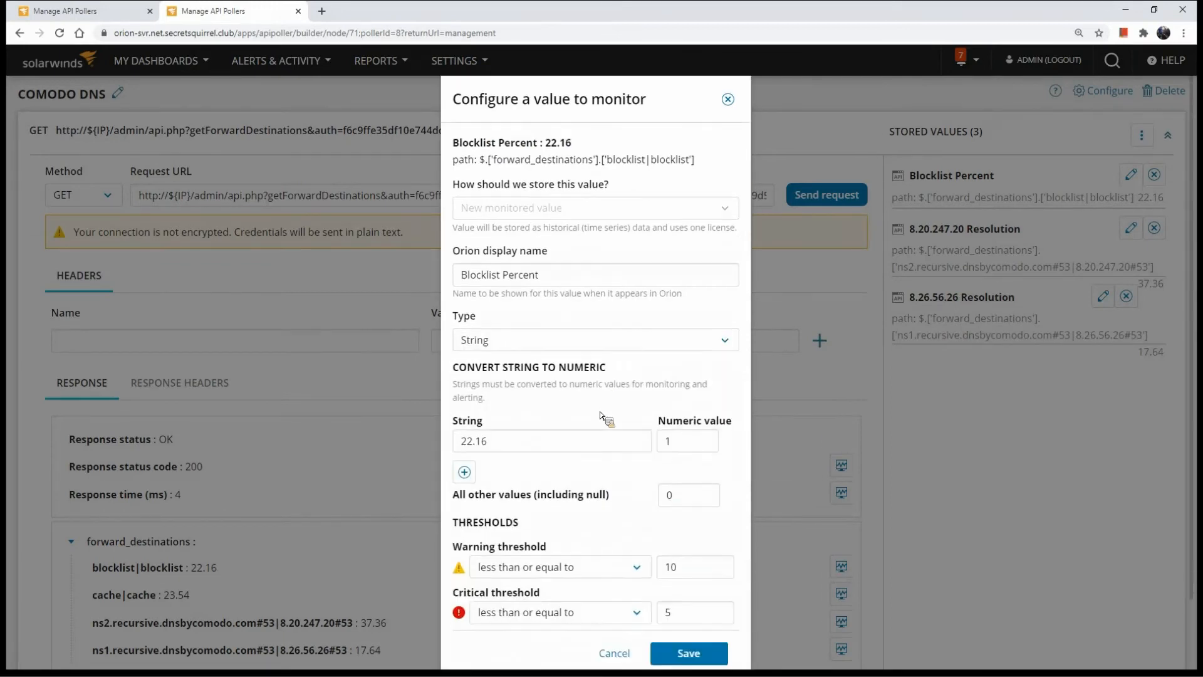
scroll(601, 416, "down", 2)
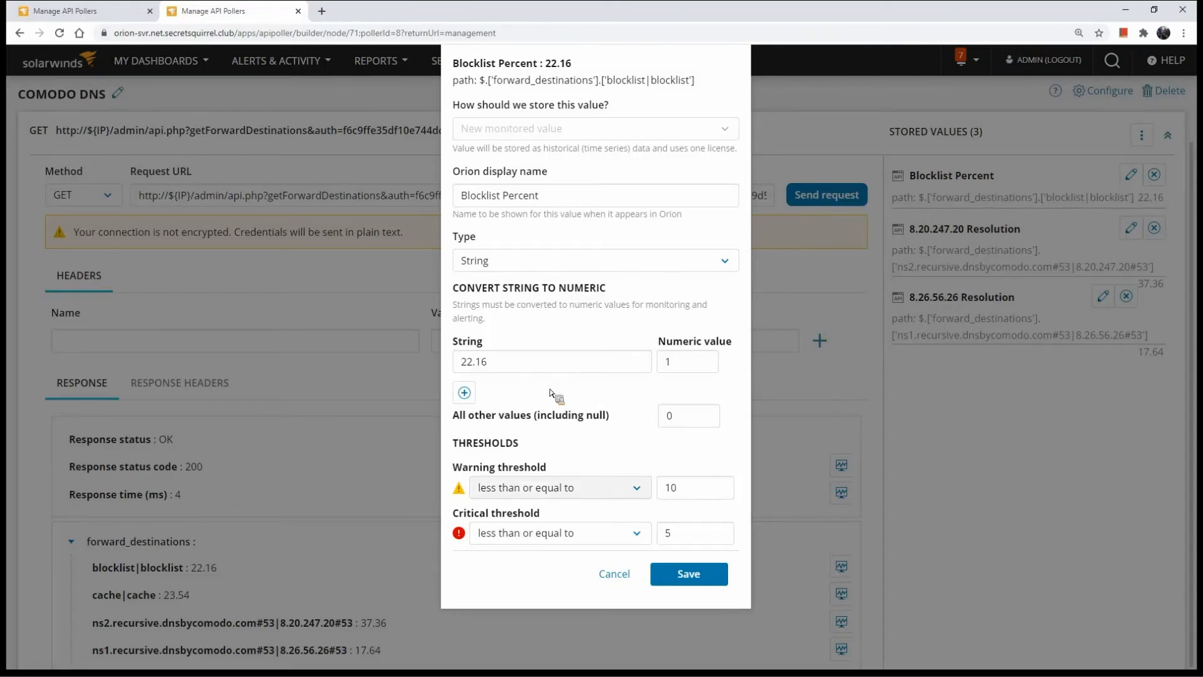
left_click(625, 575)
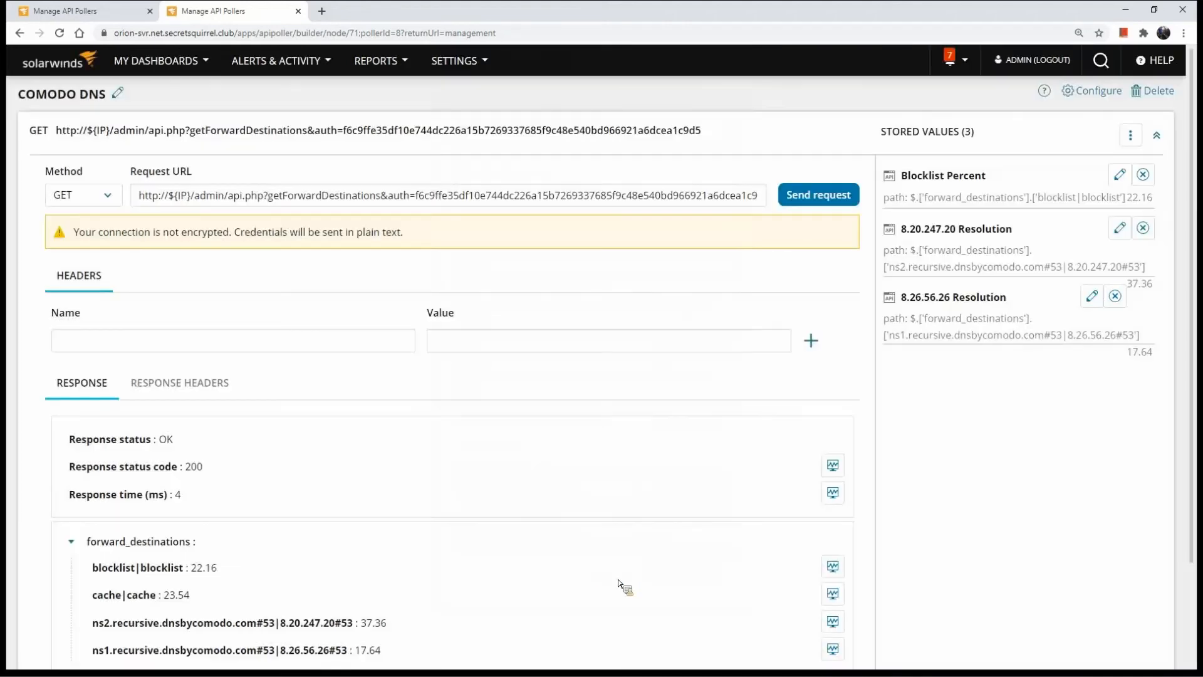
Open the COMODO DNS poller settings, try Basic Authorization, and view the new credential form without saving one
left_click(1091, 91)
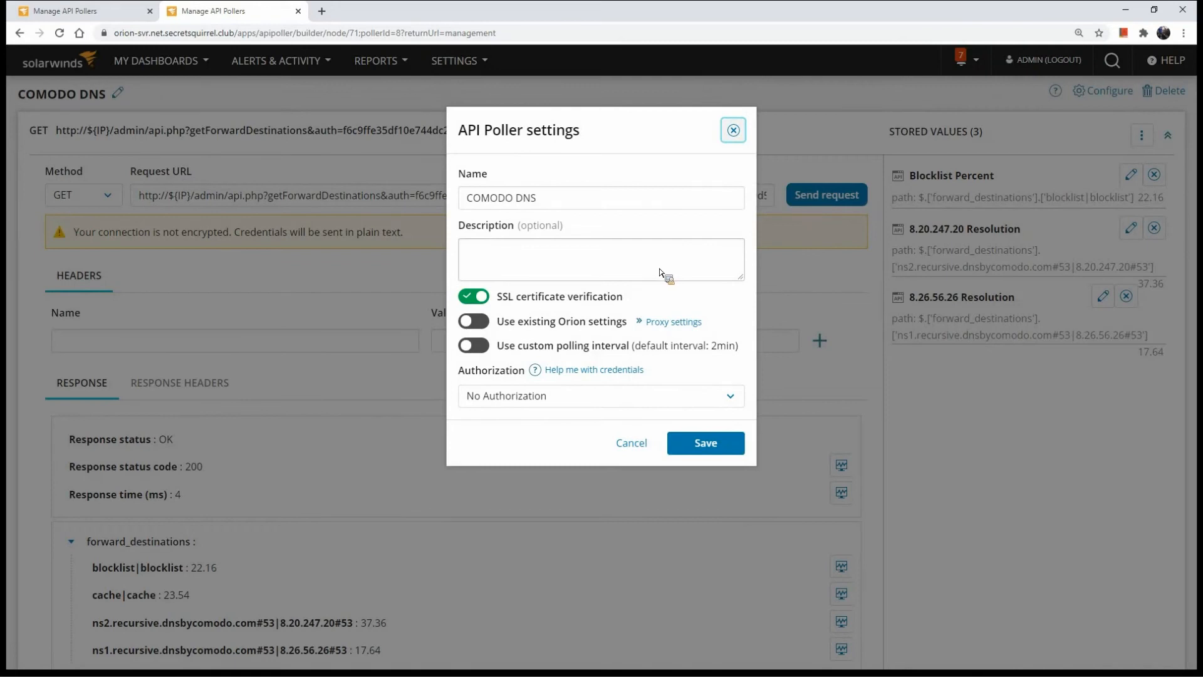
left_click(577, 397)
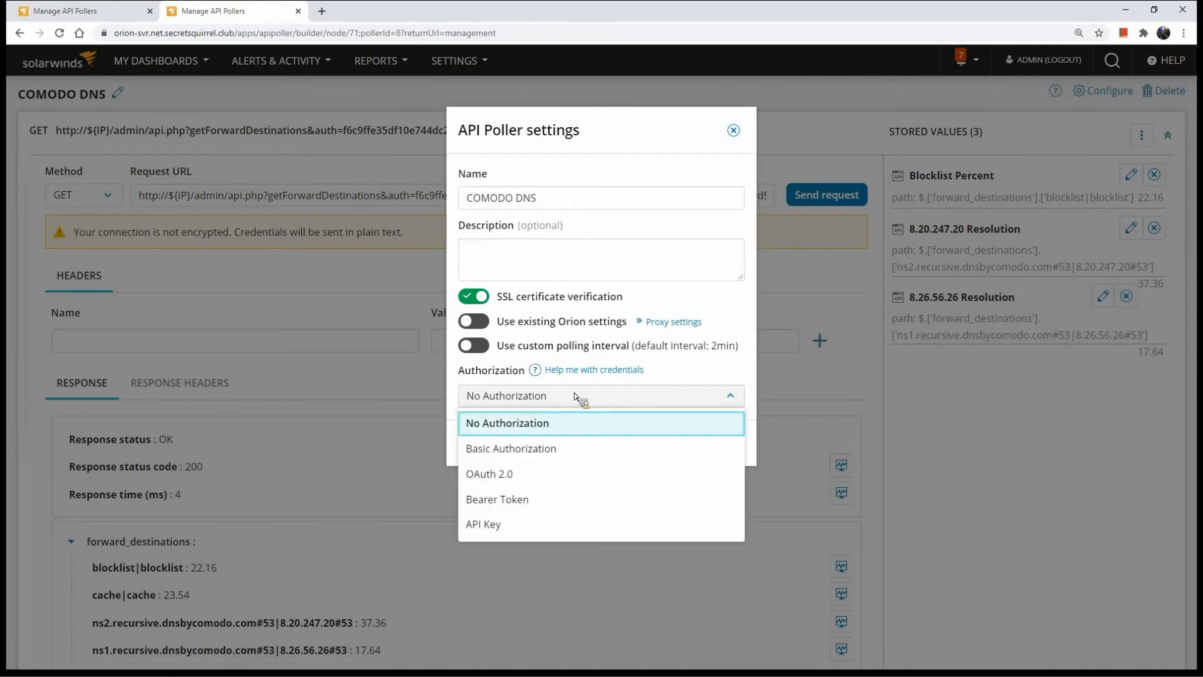
left_click(569, 449)
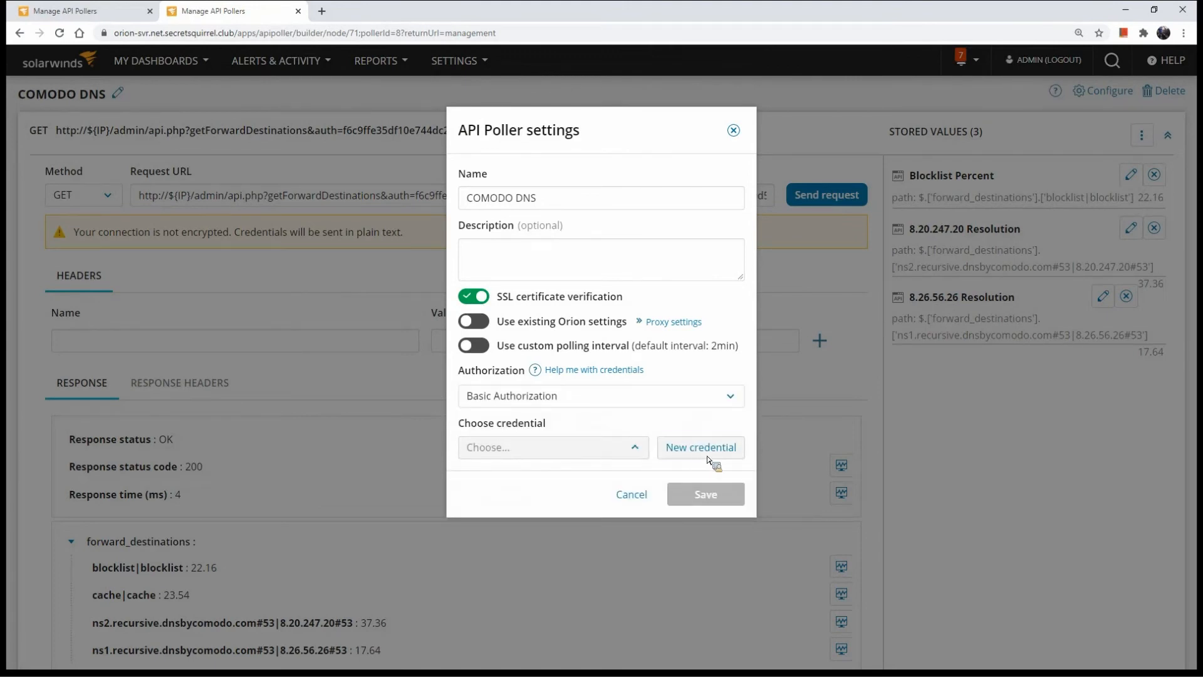
left_click(708, 449)
left_click(736, 409)
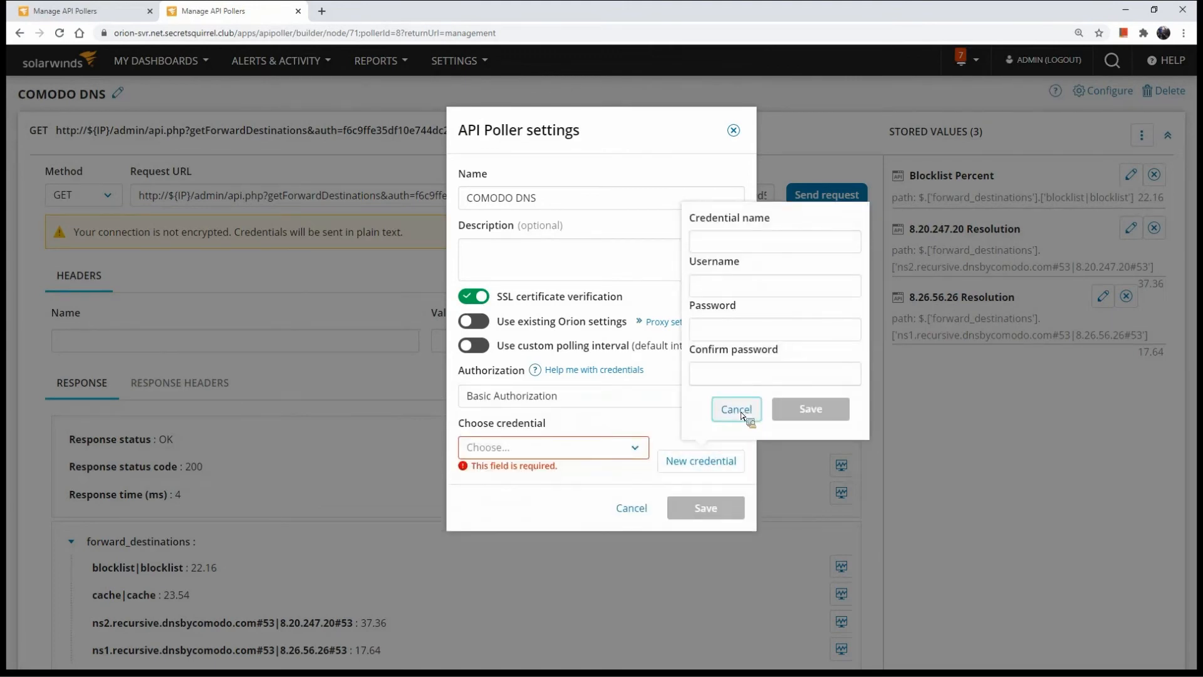
Try the API Key, Bearer Token and OAuth 2.0 authorization types in the API poller settings
left_click(649, 408)
left_click(597, 524)
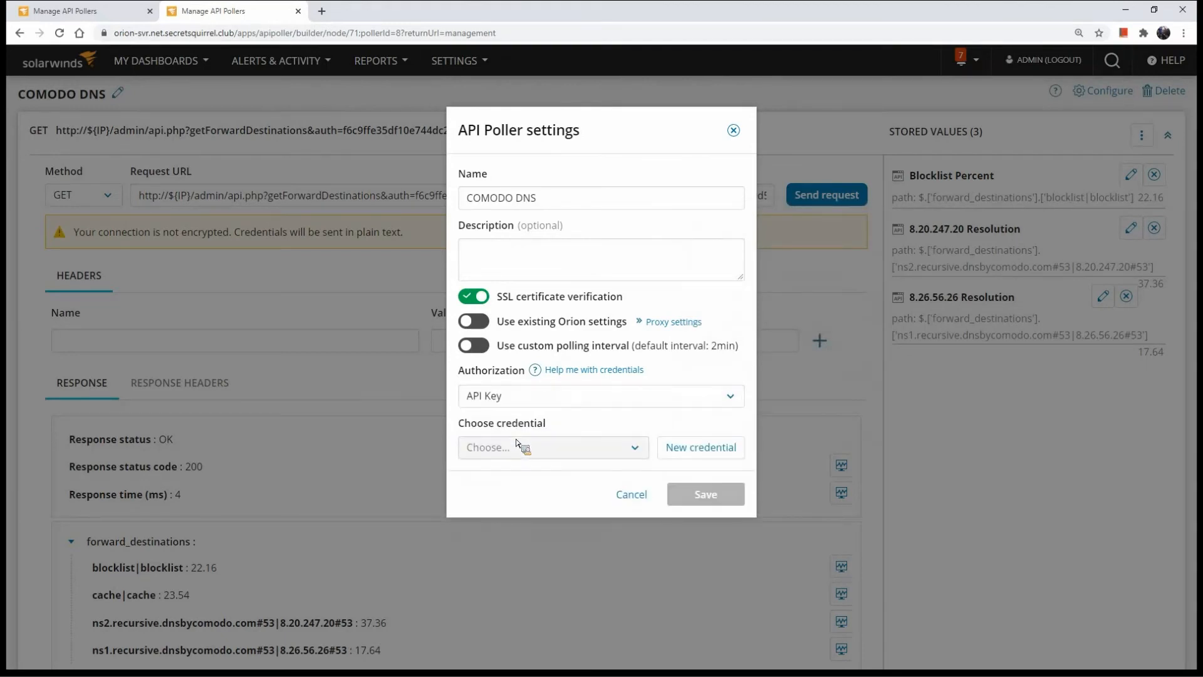
left_click(571, 405)
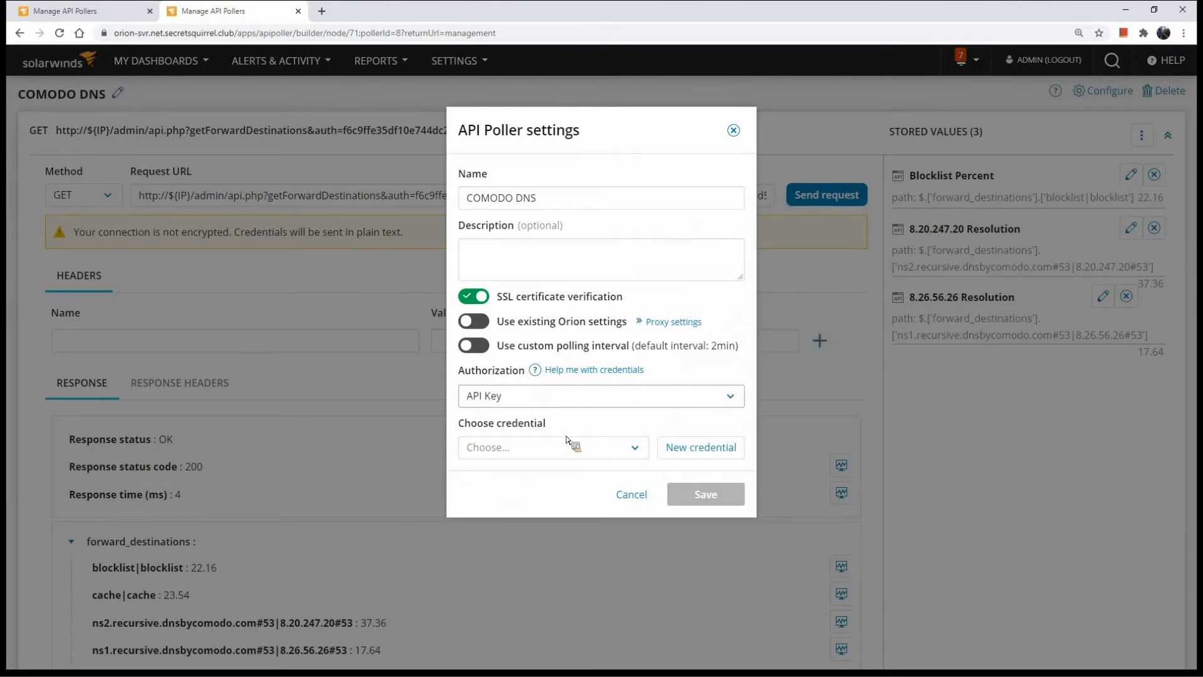
left_click(551, 498)
left_click(564, 398)
left_click(549, 475)
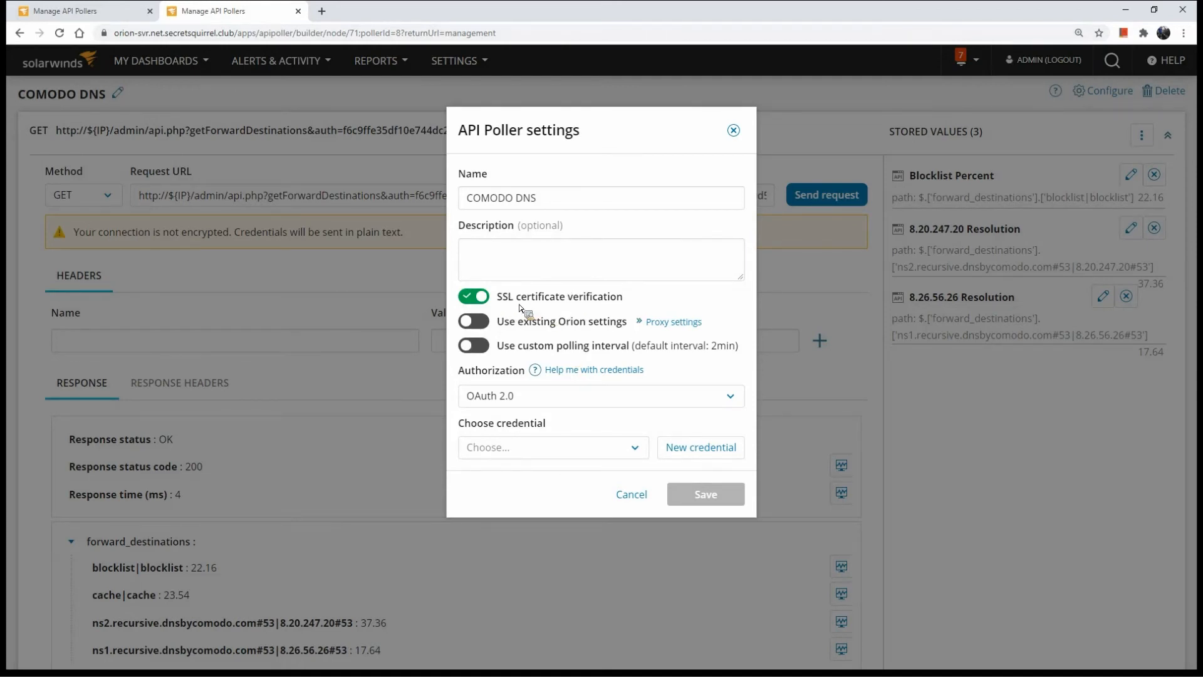
Try switching SSL certificate verification off and on, and discard the API poller settings changes
left_click(479, 301)
left_click(480, 302)
left_click(480, 298)
left_click(631, 494)
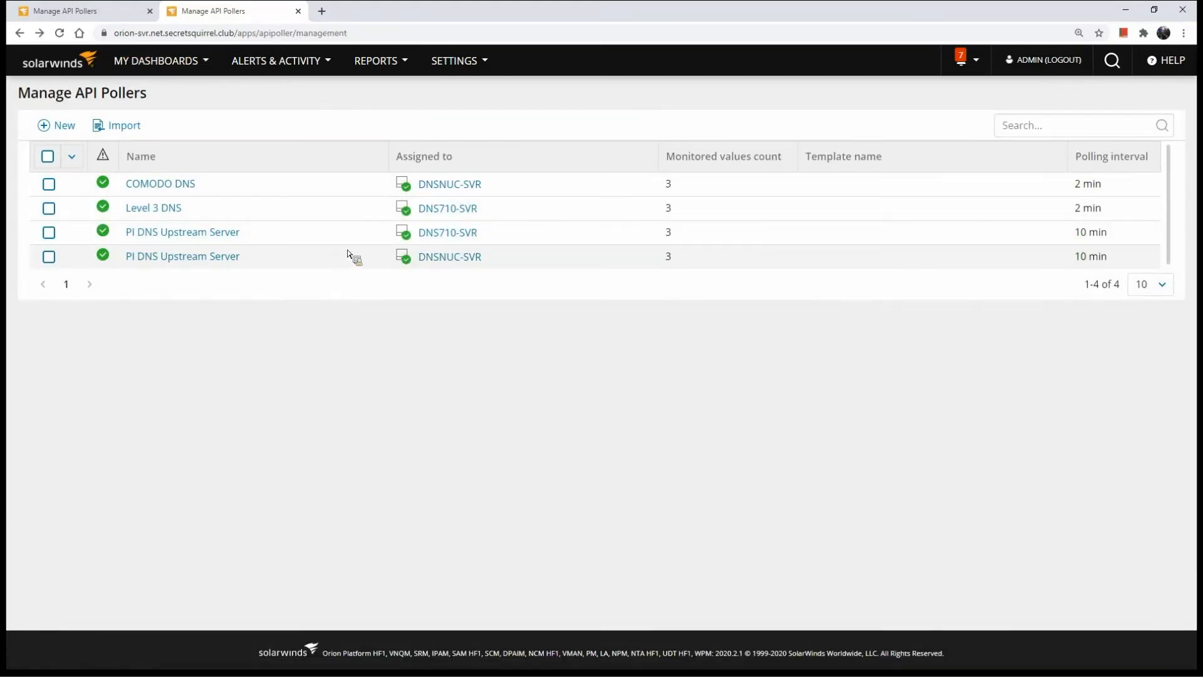
Examine the pollers' polling intervals, view the PerfStack analysis of PI DNS Upstream Server on DNS710-SVR, and return to the Summary dashboard
left_click_drag(1108, 183, 1075, 185)
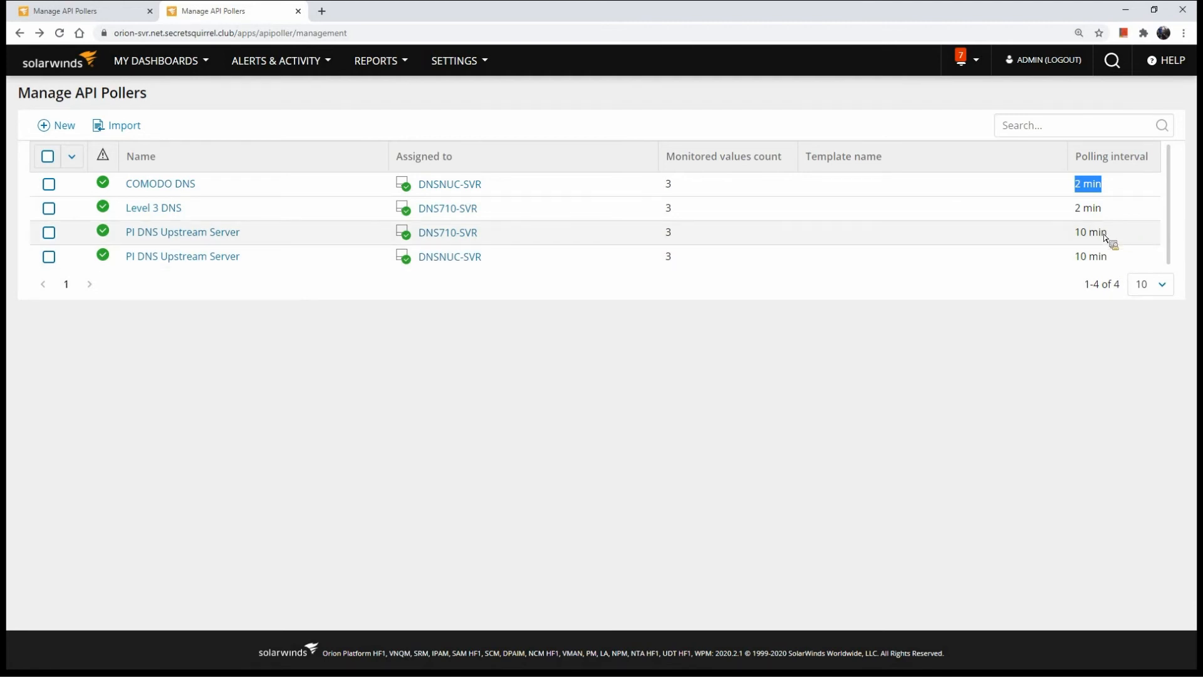
left_click(215, 233)
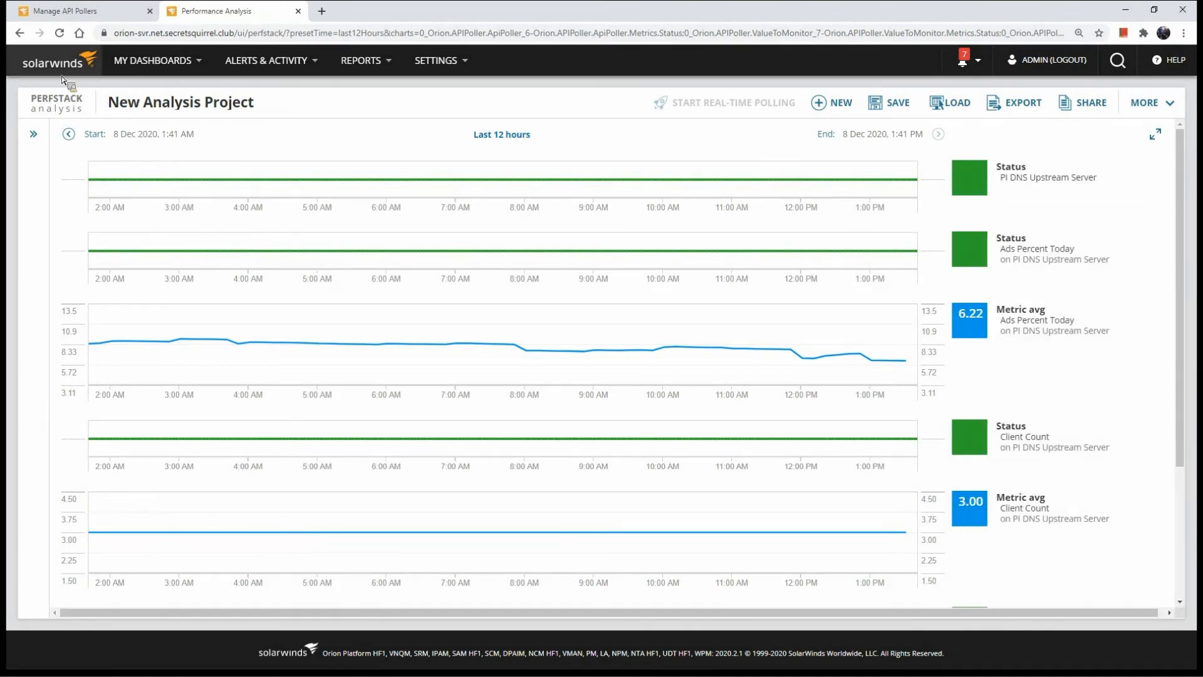
left_click(38, 60)
left_click(659, 103)
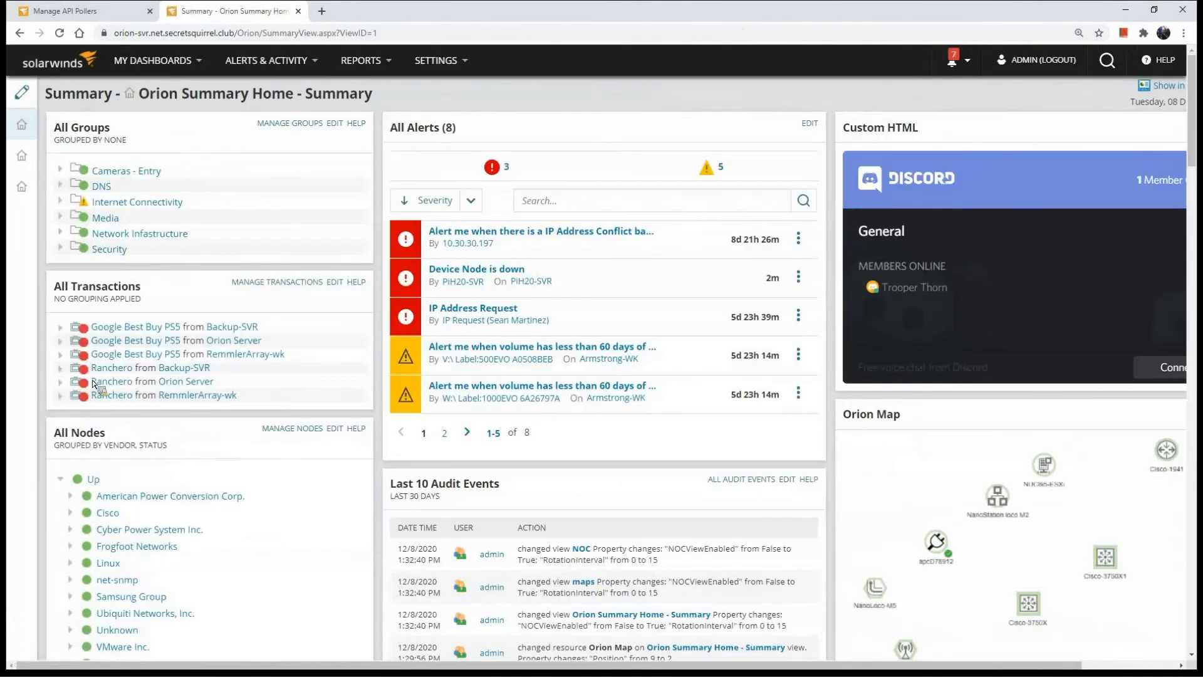
Expand the DNS group and the Linux nodes on the Summary dashboard, and open the DNS710-SVR node details
scroll(67, 132, "down", 1)
left_click(61, 124)
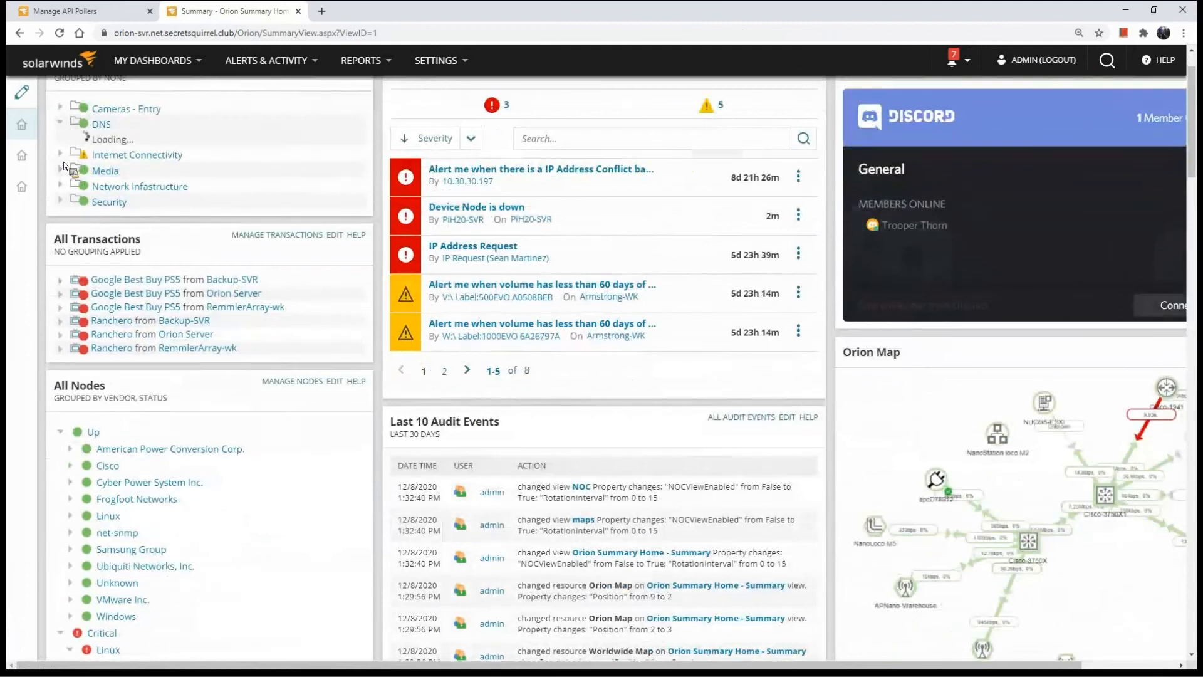
scroll(74, 439, "down", 2)
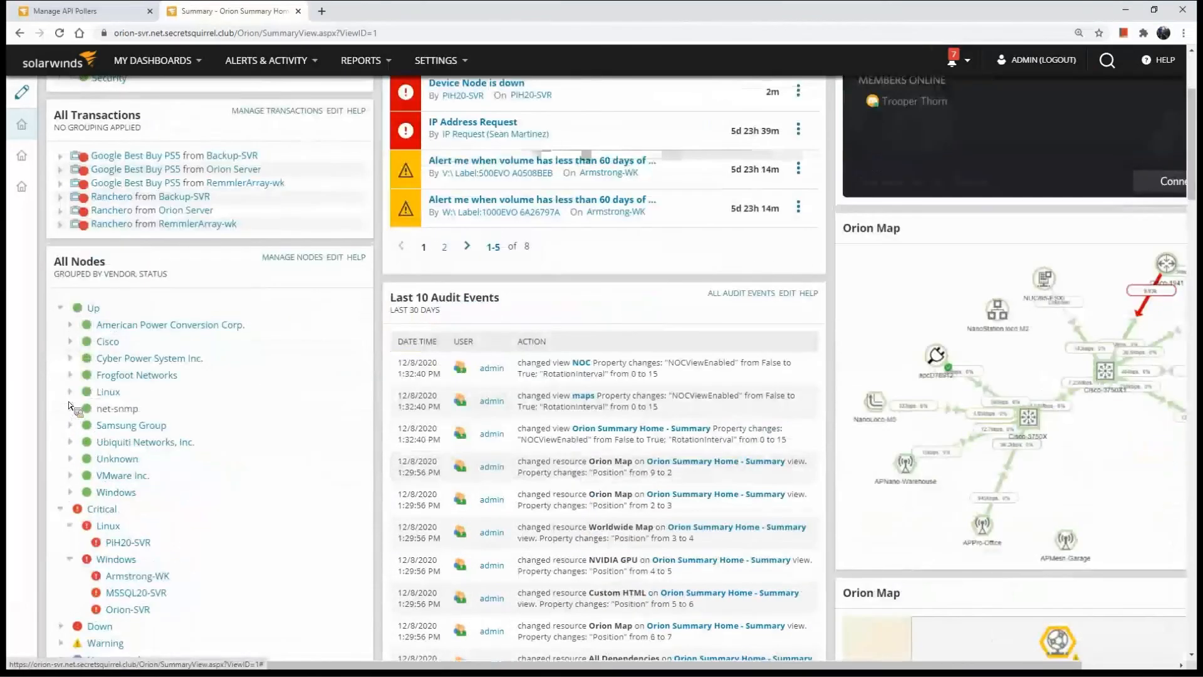
left_click(70, 391)
scroll(91, 142, "down", 1)
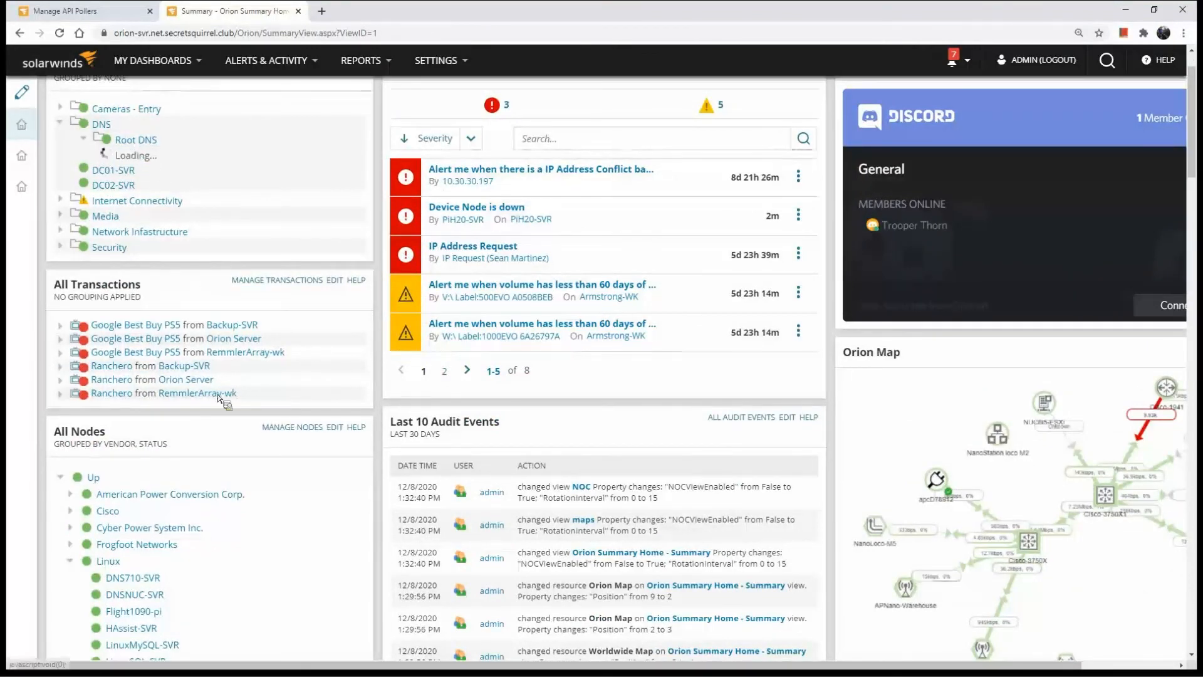
left_click(153, 174)
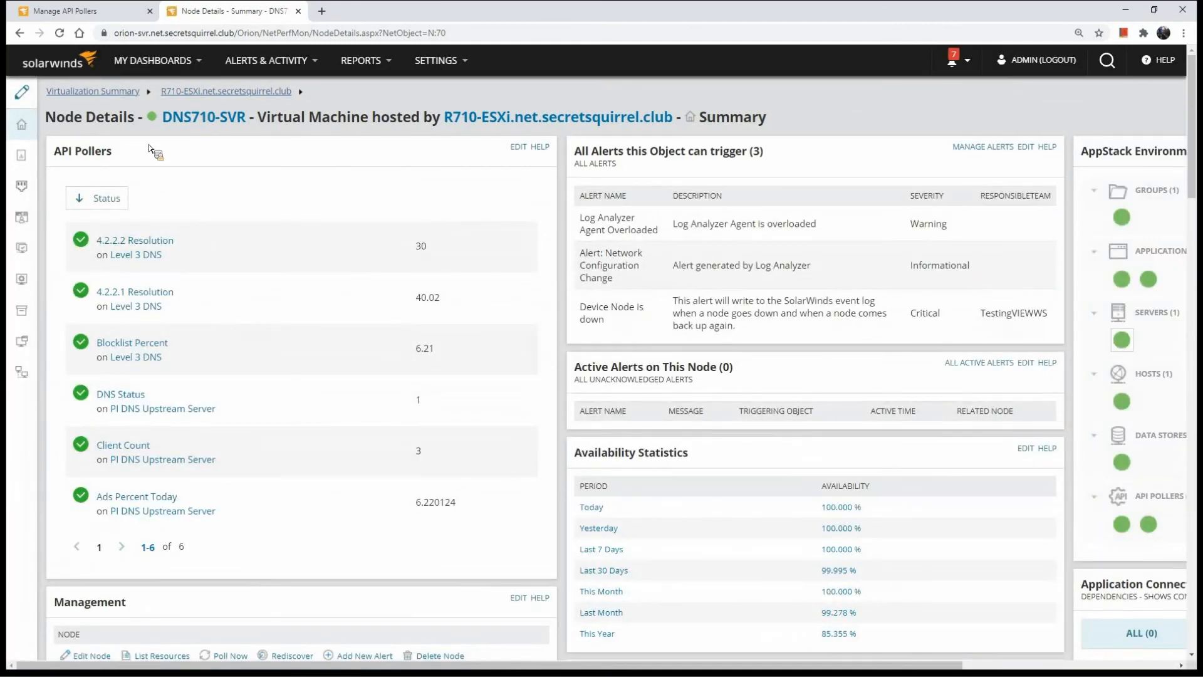
View the API pollers on the DNS710-SVR node, open its PI DNS Upstream Server poller for editing, and return to the node details
left_click_drag(119, 154, 61, 156)
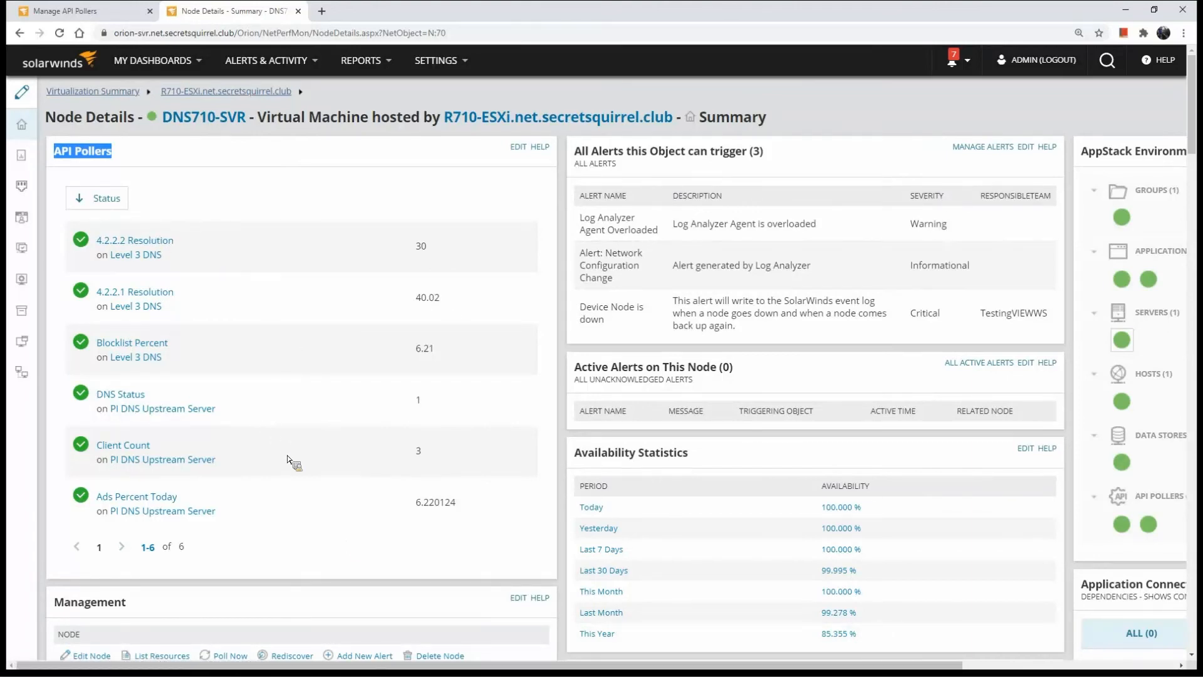
scroll(348, 547, "down", 2)
scroll(348, 547, "down", 1)
left_click(237, 510)
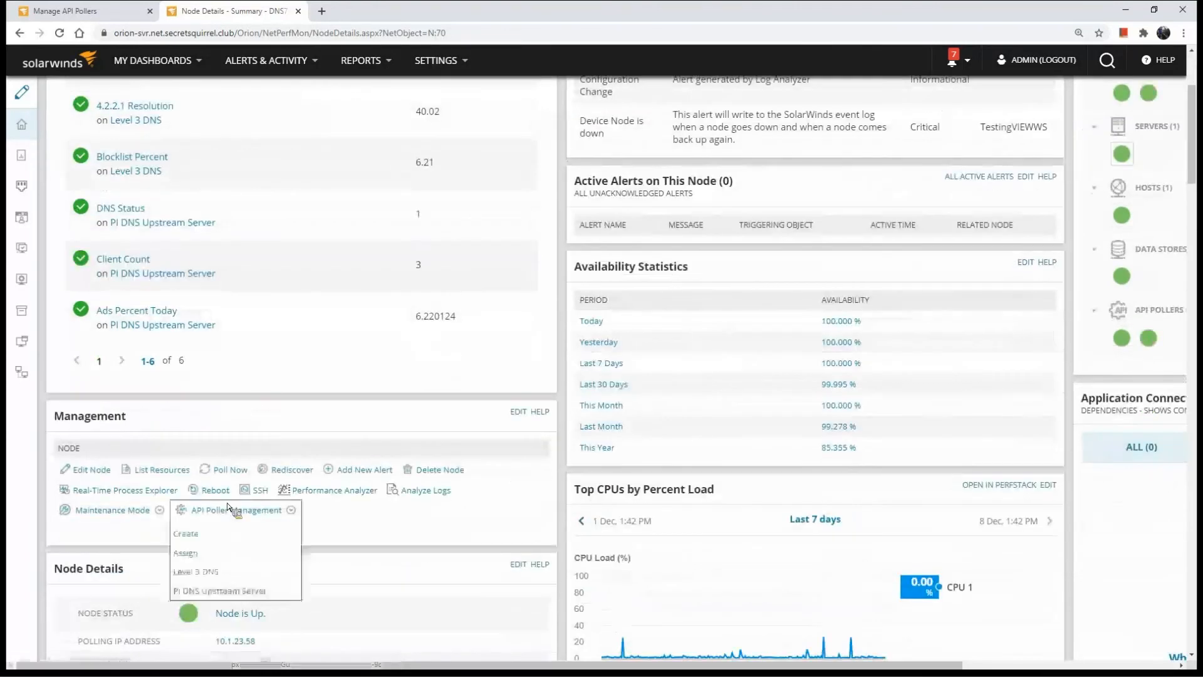
left_click(222, 591)
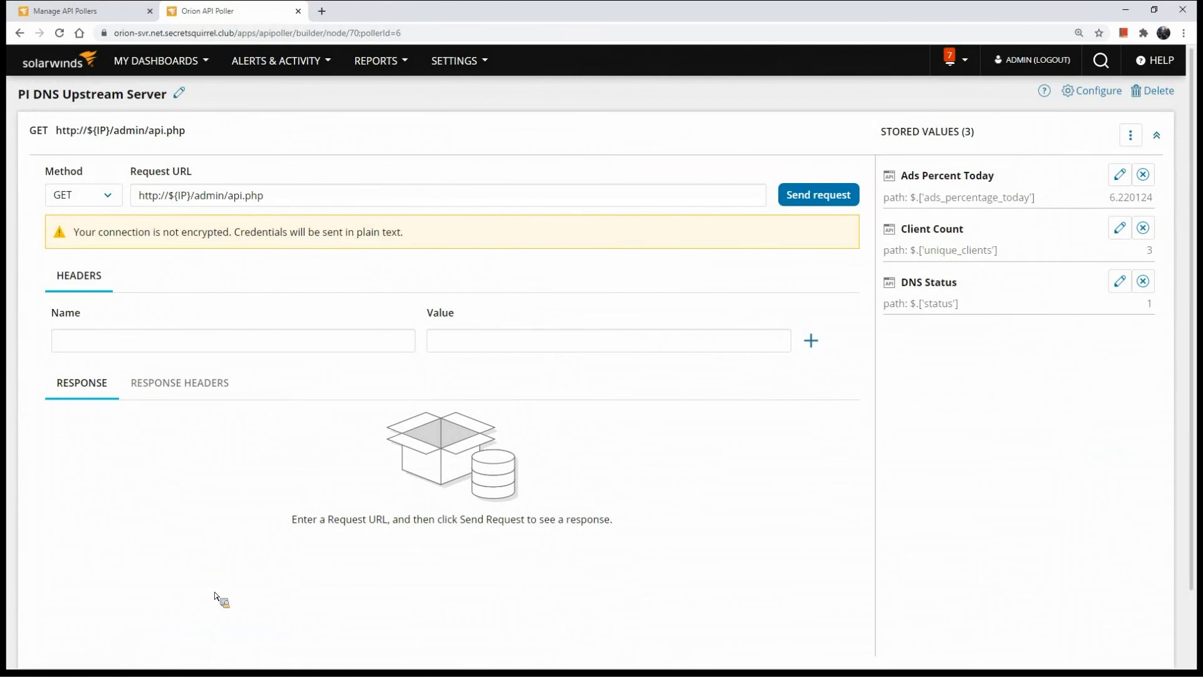
key("alt+Left")
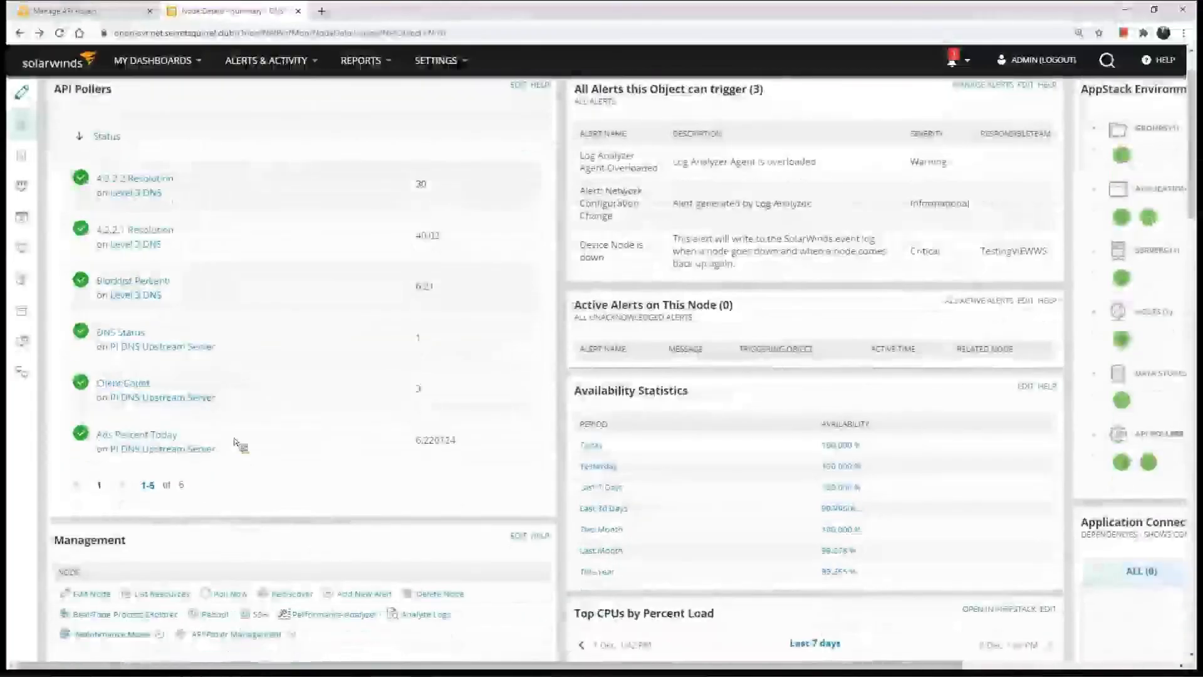
Open the performance analysis of DNS710-SVR and try to add all entities related to that node to the metric palette
scroll(266, 465, "down", 5)
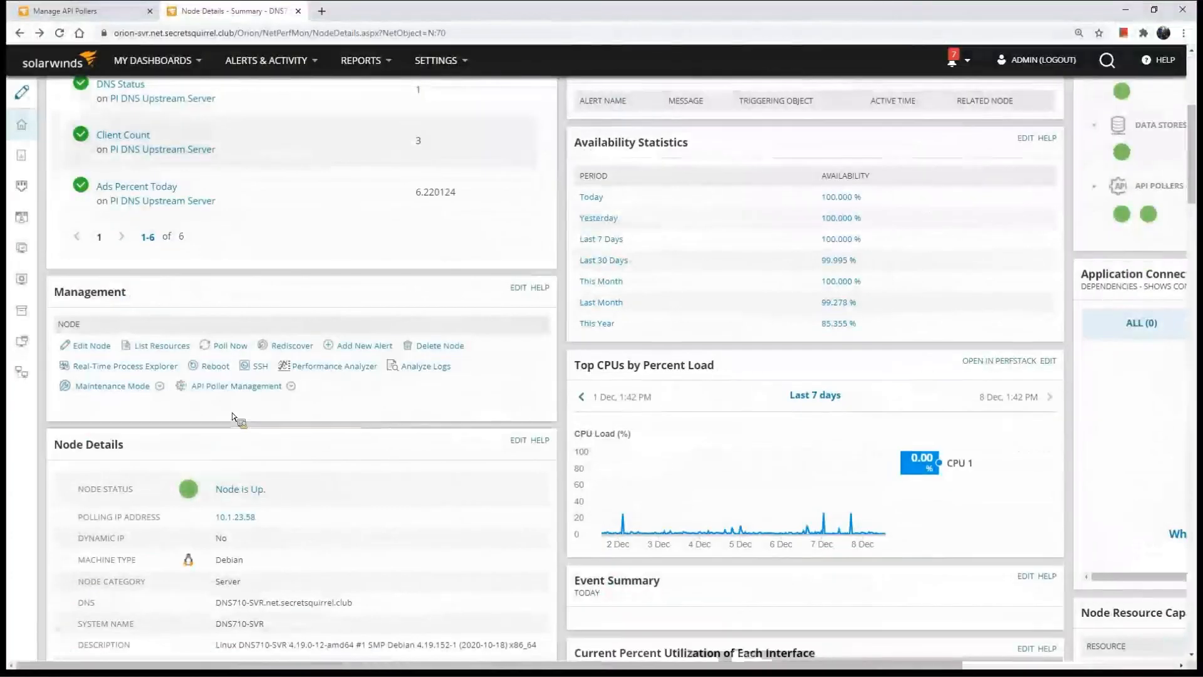
left_click(351, 368)
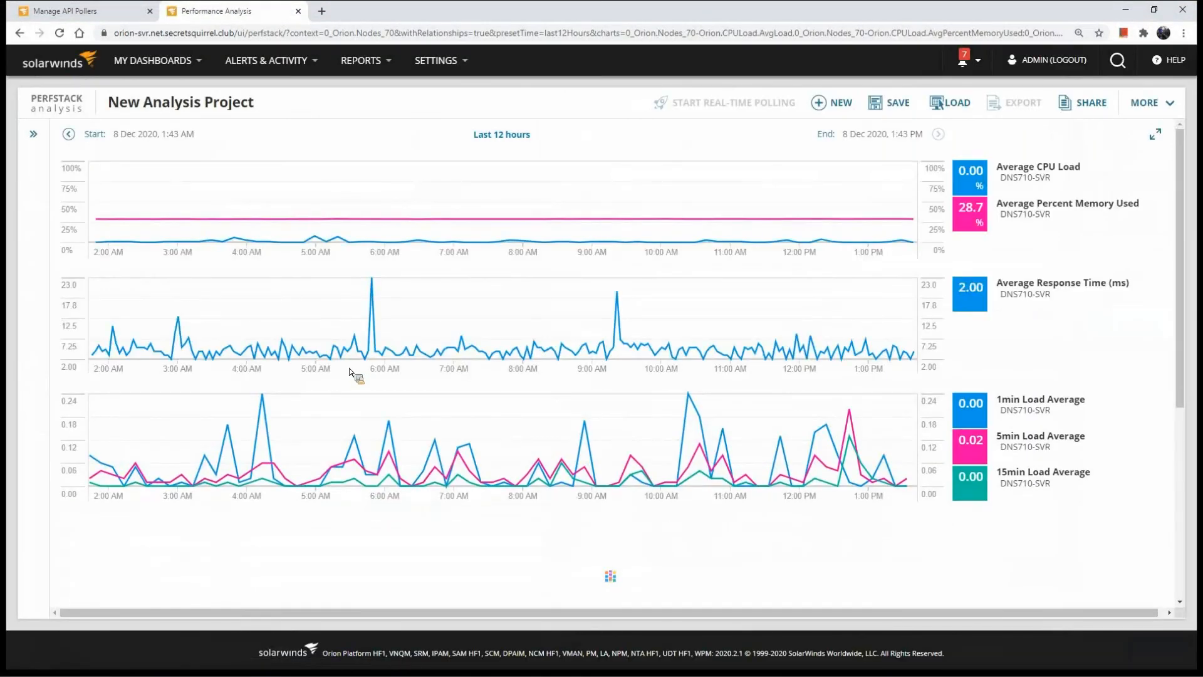
left_click(33, 134)
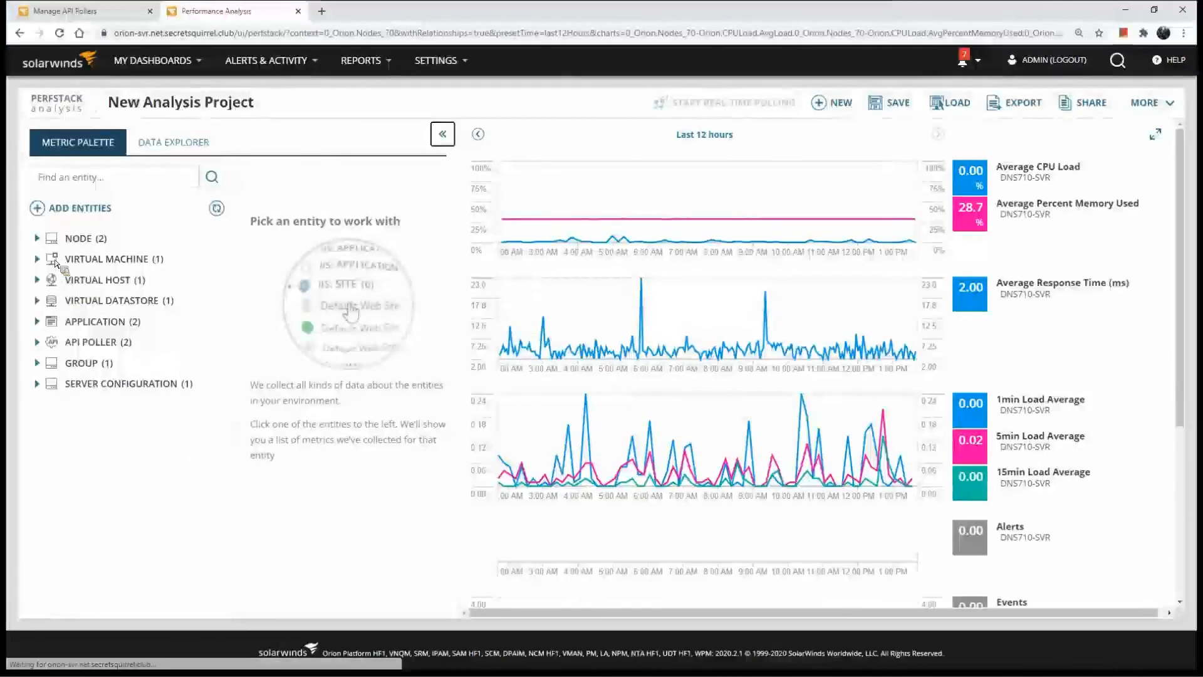
left_click(74, 241)
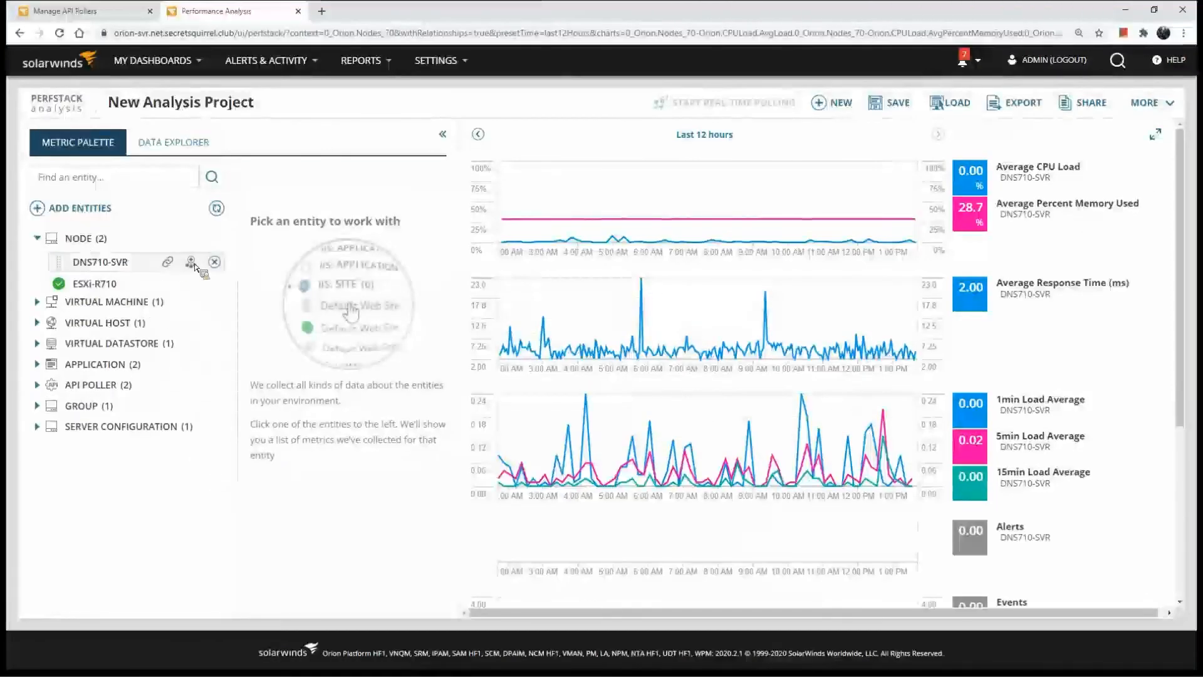
left_click(182, 266)
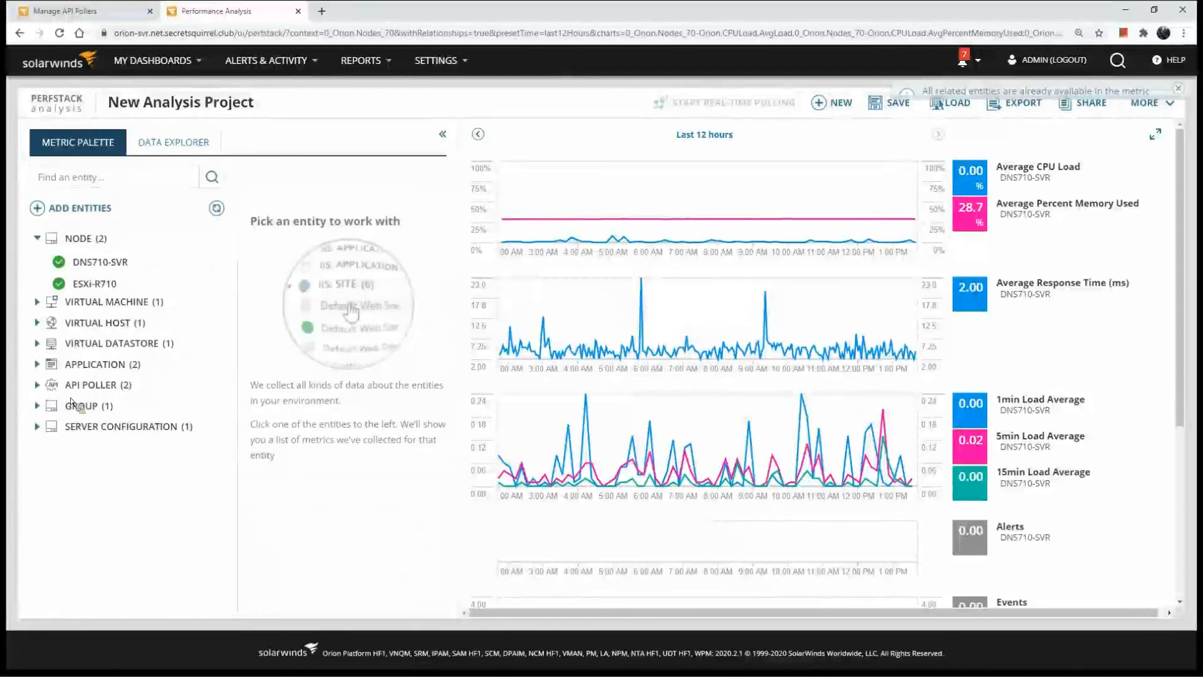
Examine the API poller metrics of PI DNS Upstream Server and Level 3 DNS, review the node's charts, and collapse the metric palette
left_click(37, 385)
left_click(121, 414)
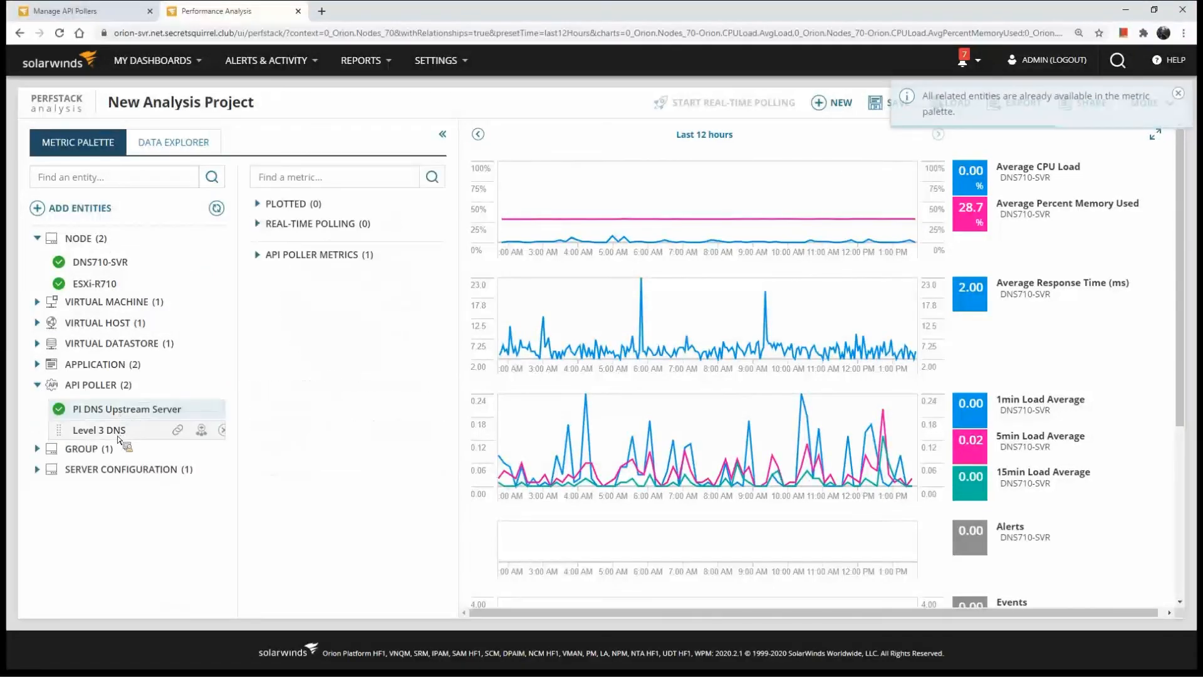
left_click(119, 429)
left_click(116, 410)
left_click(258, 254)
mouse_move(296, 295)
left_mouse_down()
mouse_move(635, 201)
mouse_move(287, 317)
left_mouse_up()
left_click(118, 430)
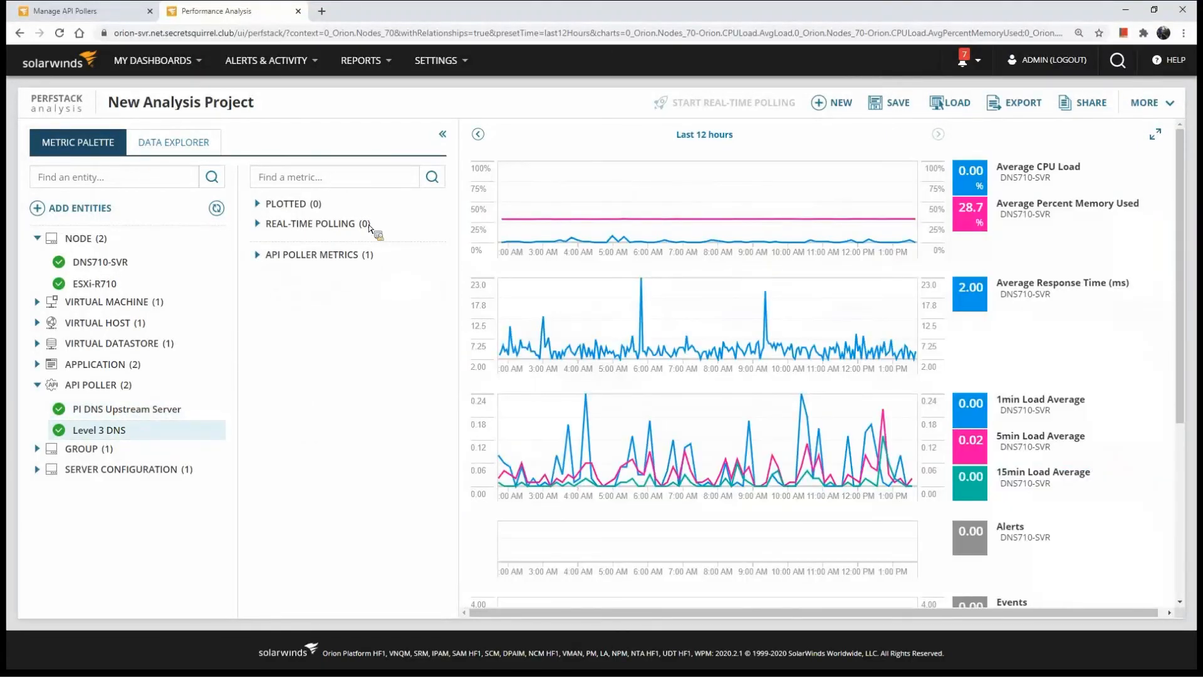
scroll(489, 279, "down", 2)
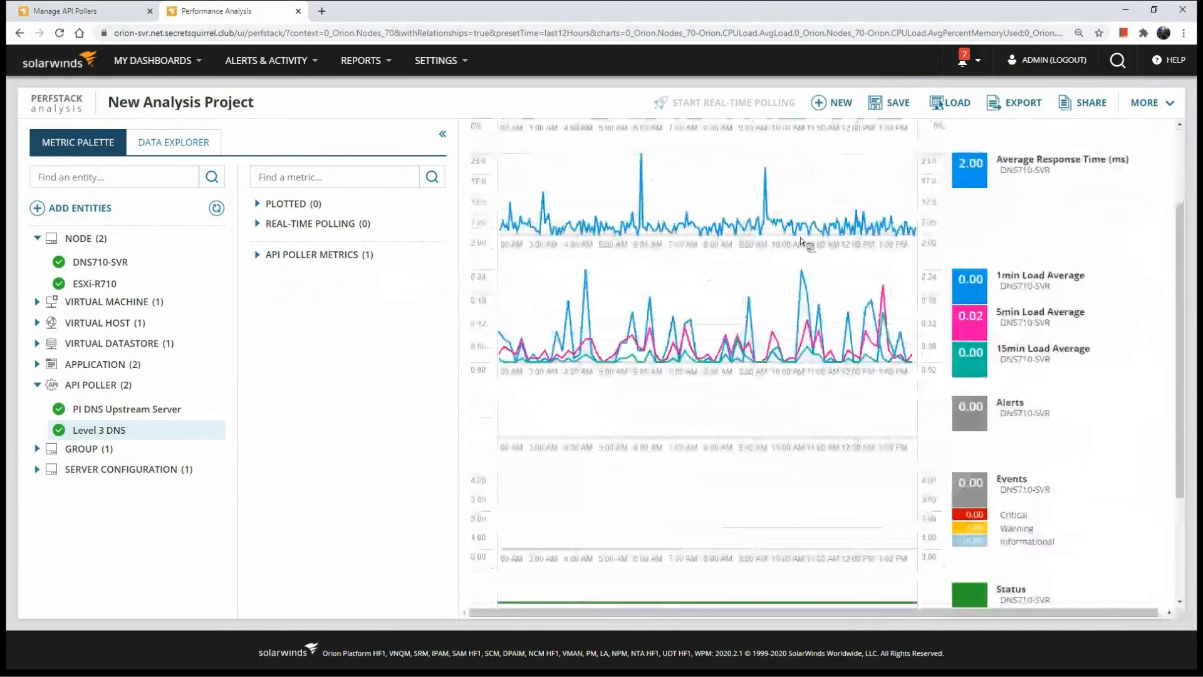
left_click(442, 134)
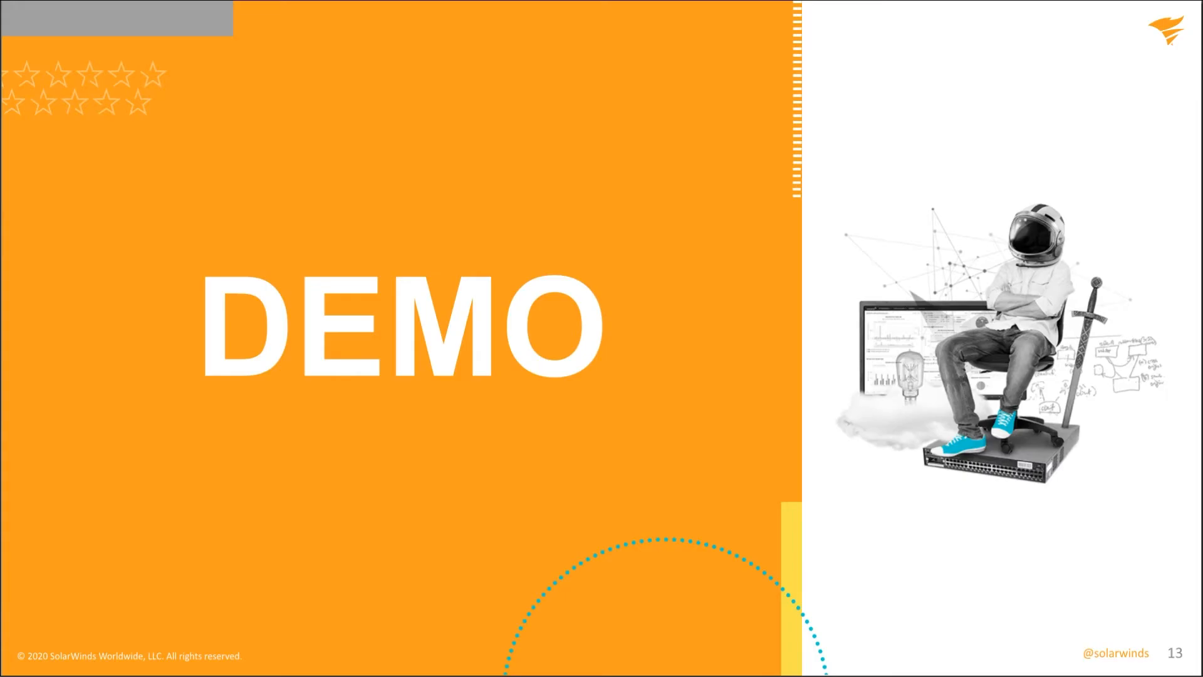
key("Right")
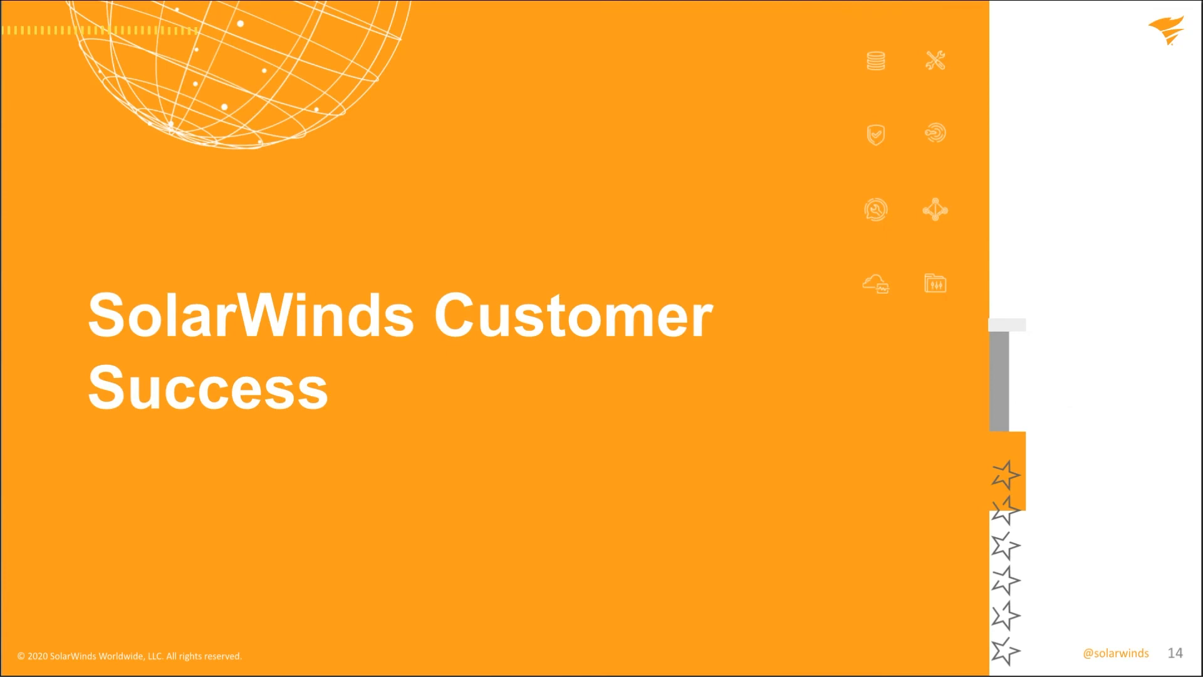